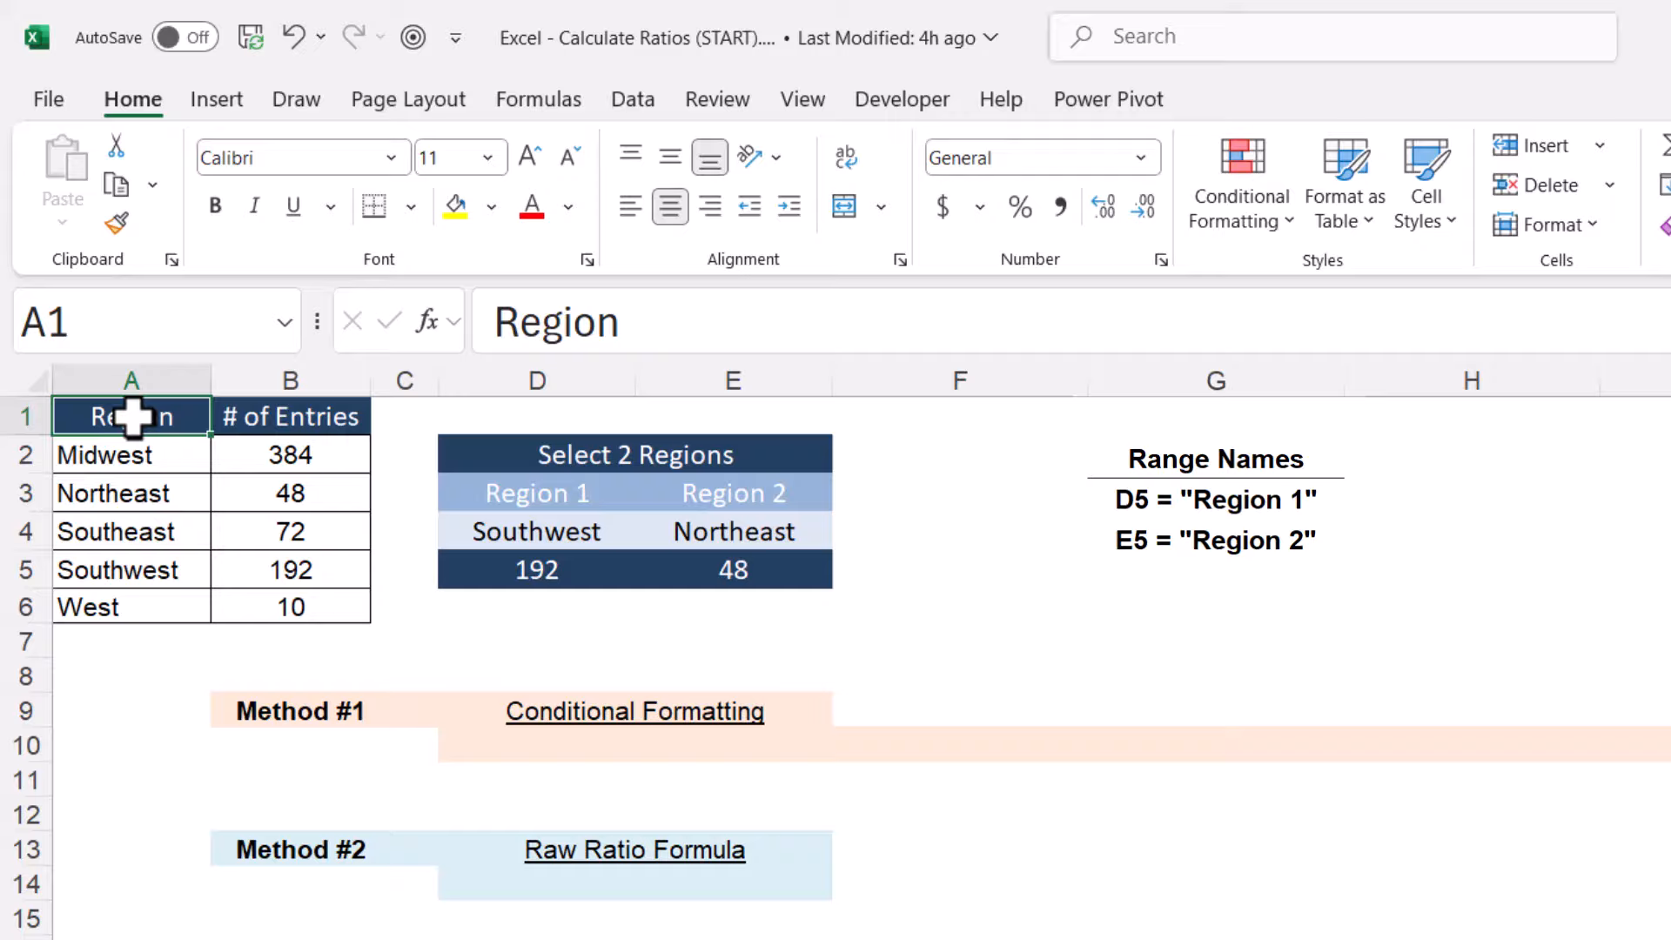
Review the region table in A1:B6 and its entry counts in B2:B6
left_click_drag(93, 292, 200, 363)
left_click_drag(325, 587, 331, 690)
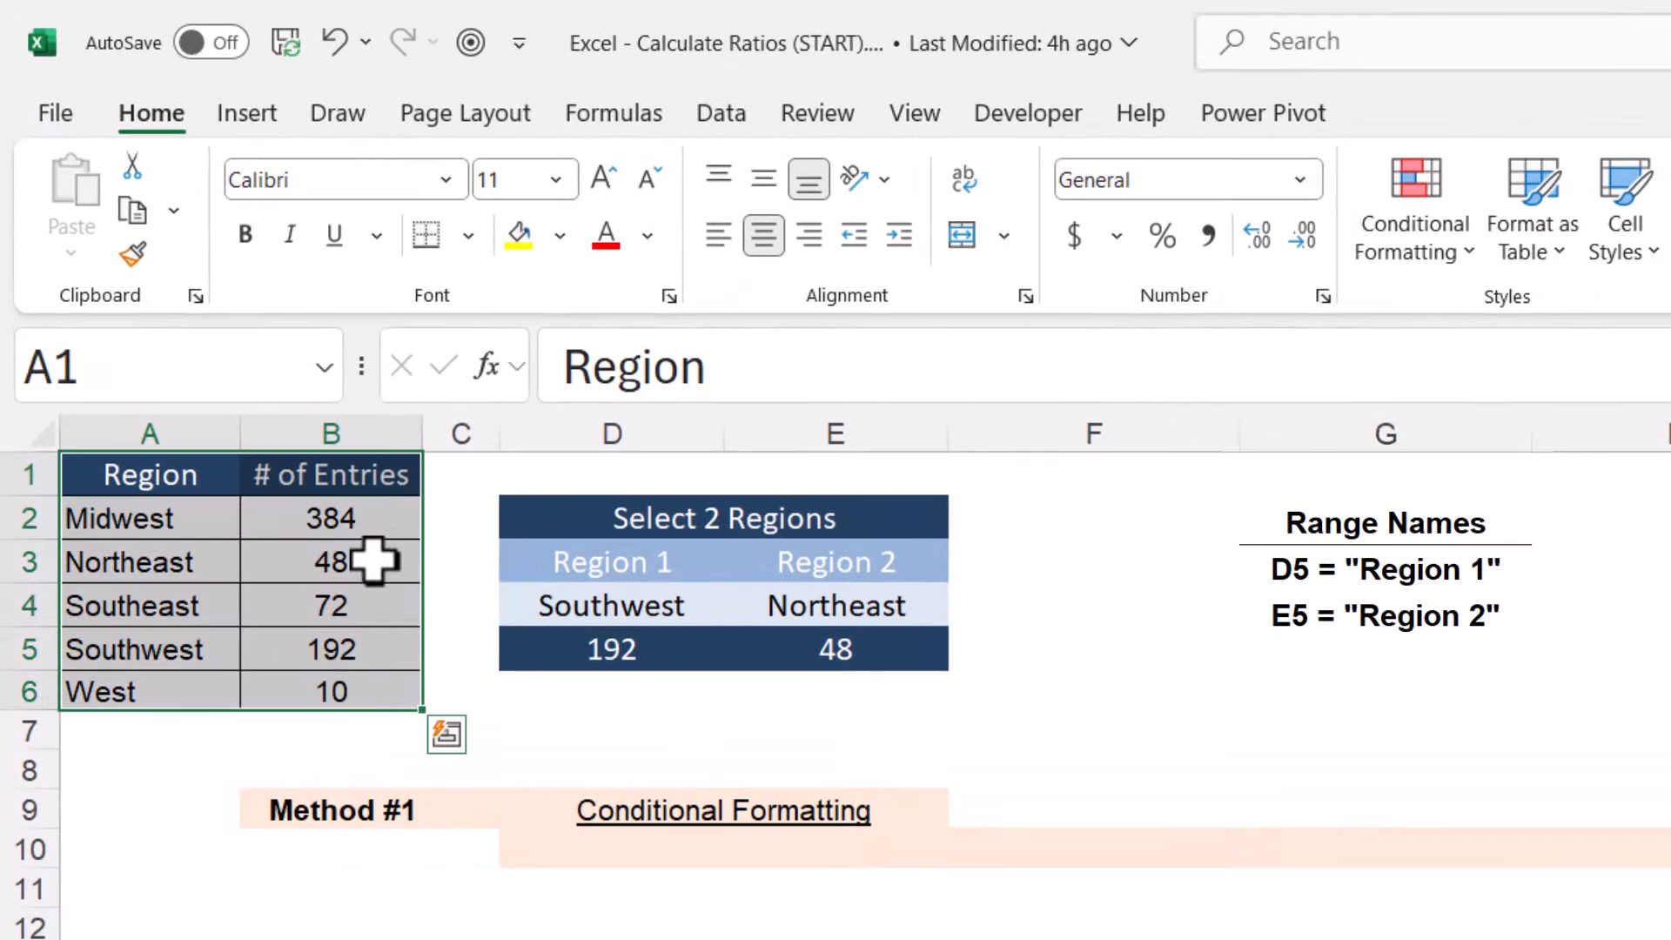
left_click_drag(366, 523, 344, 688)
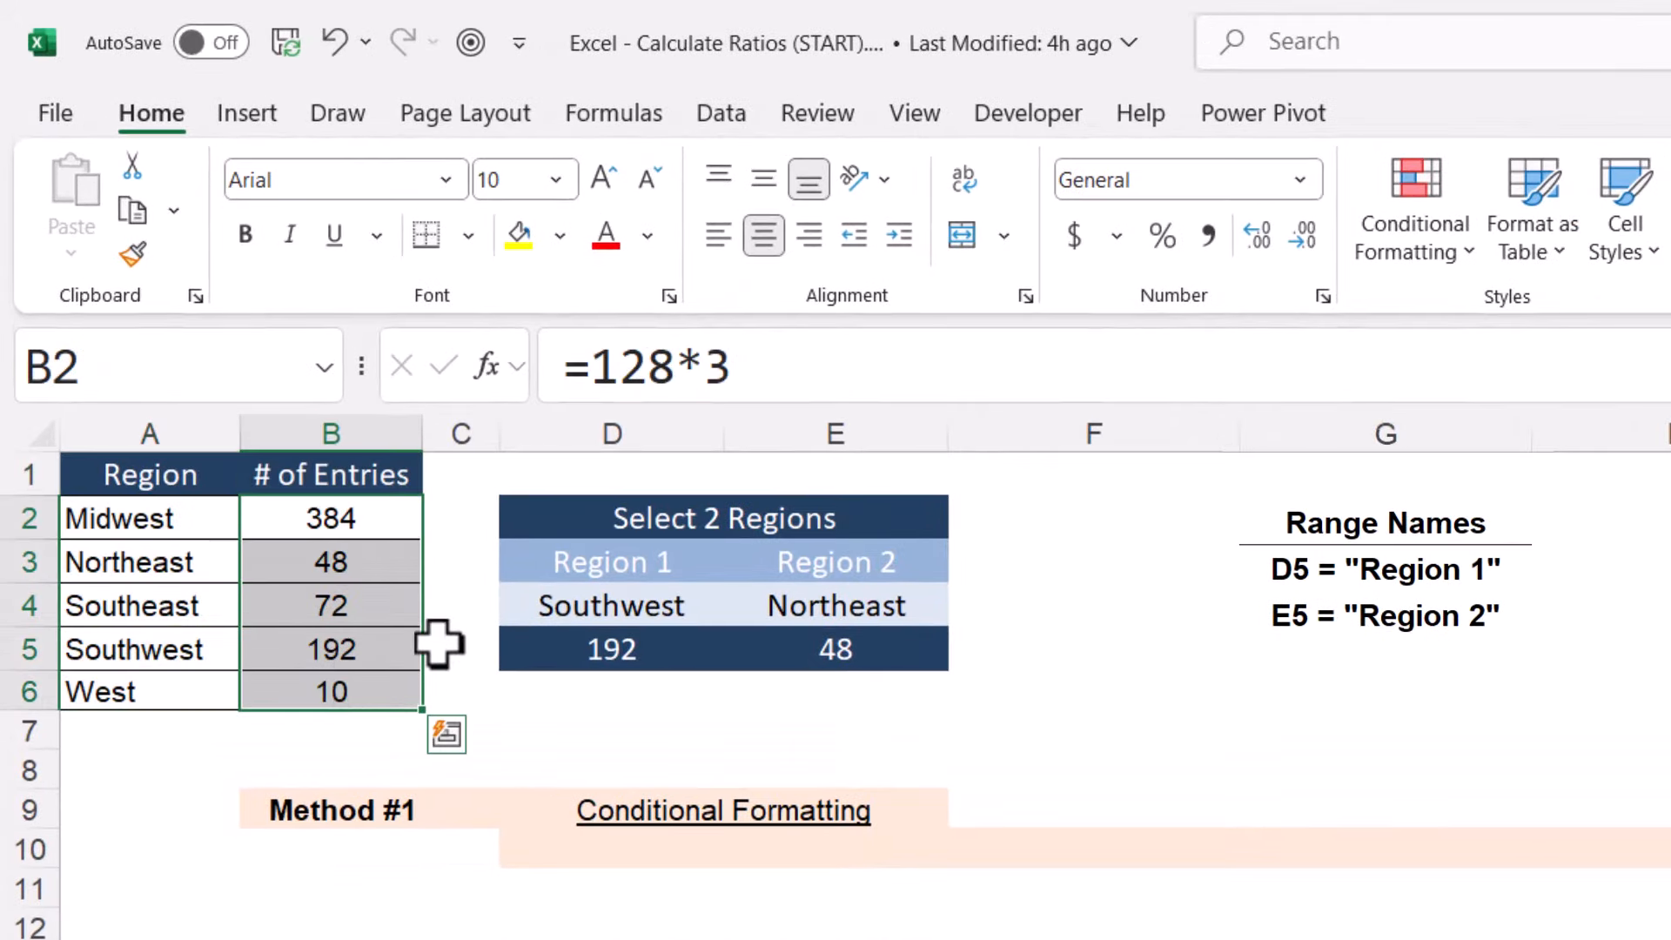
Choose Northeast as Region 1 in D4 and Southwest as Region 2 in E4
left_click(523, 619)
left_click(738, 609)
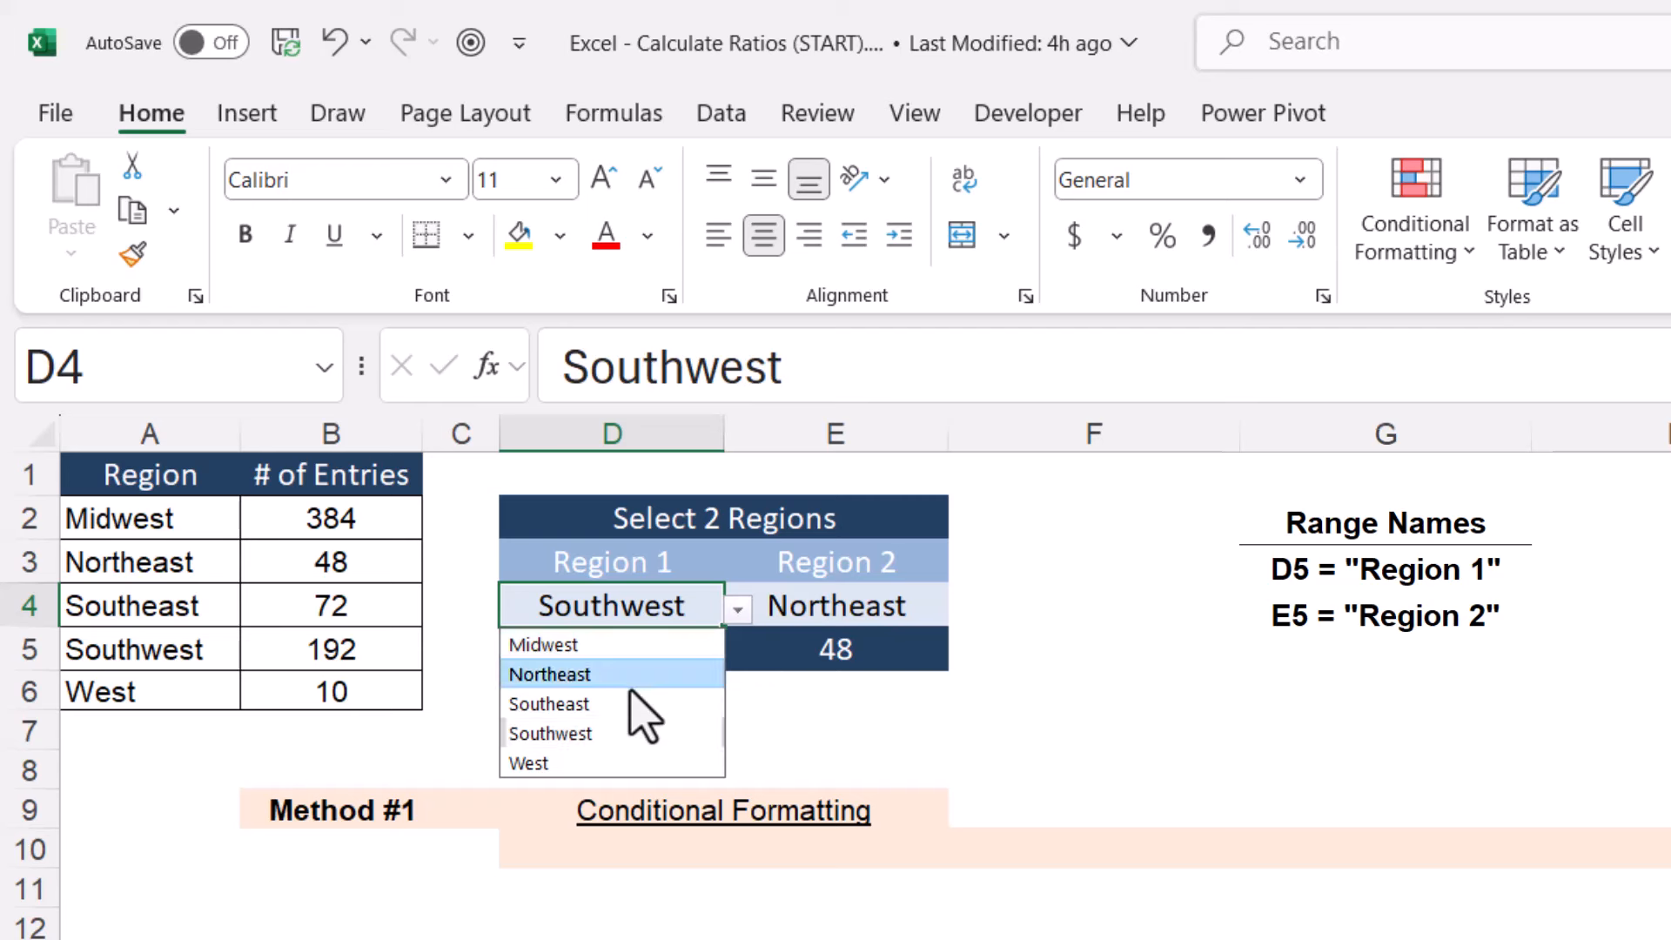
left_click(634, 675)
left_click(849, 614)
key("alt+Down")
left_click(822, 732)
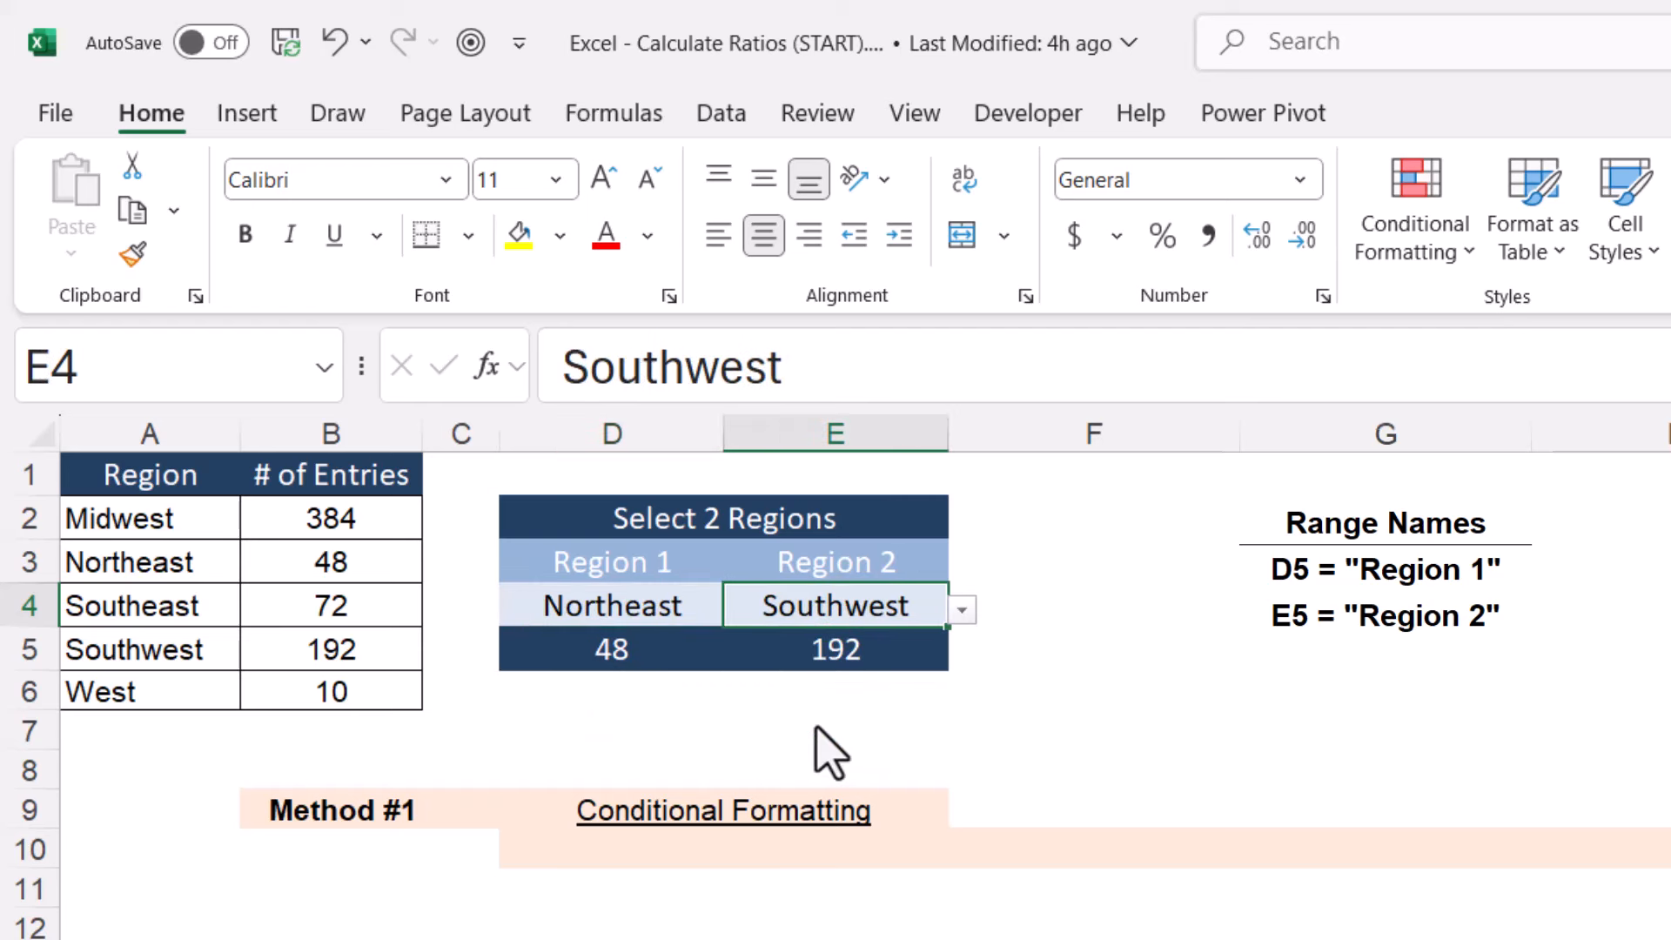
Inspect the lookup formulas in D5 and E5 and their source ranges, region names A2:A6 and entry counts B2:B6
left_click(522, 650)
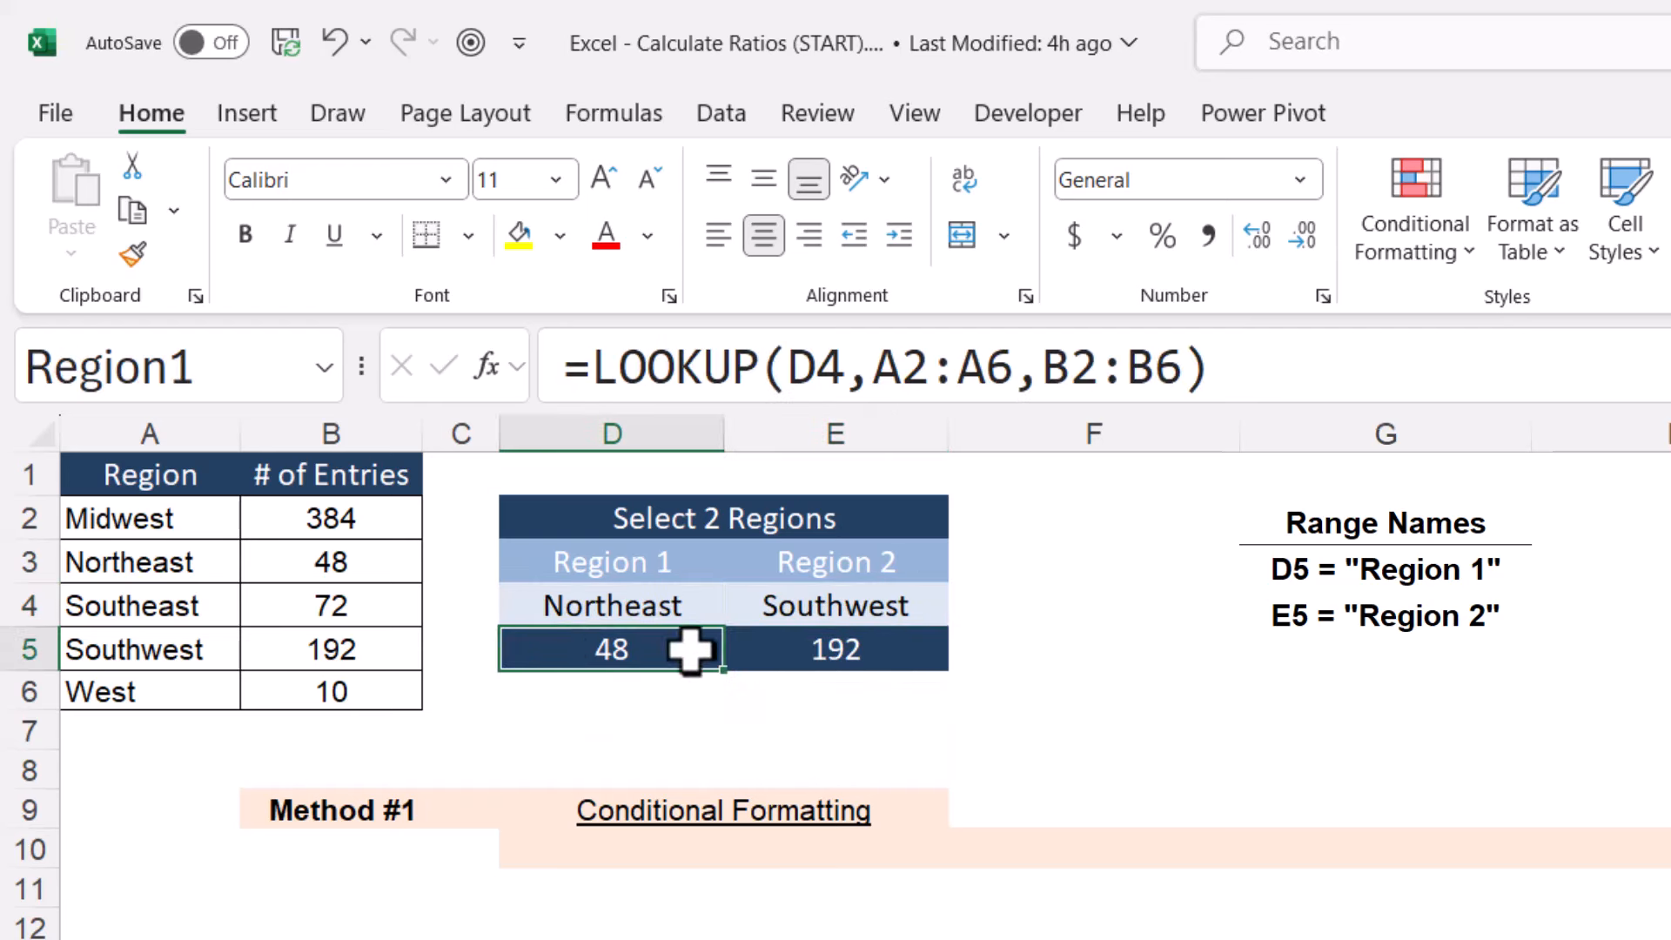
left_click(761, 649)
left_click(560, 651)
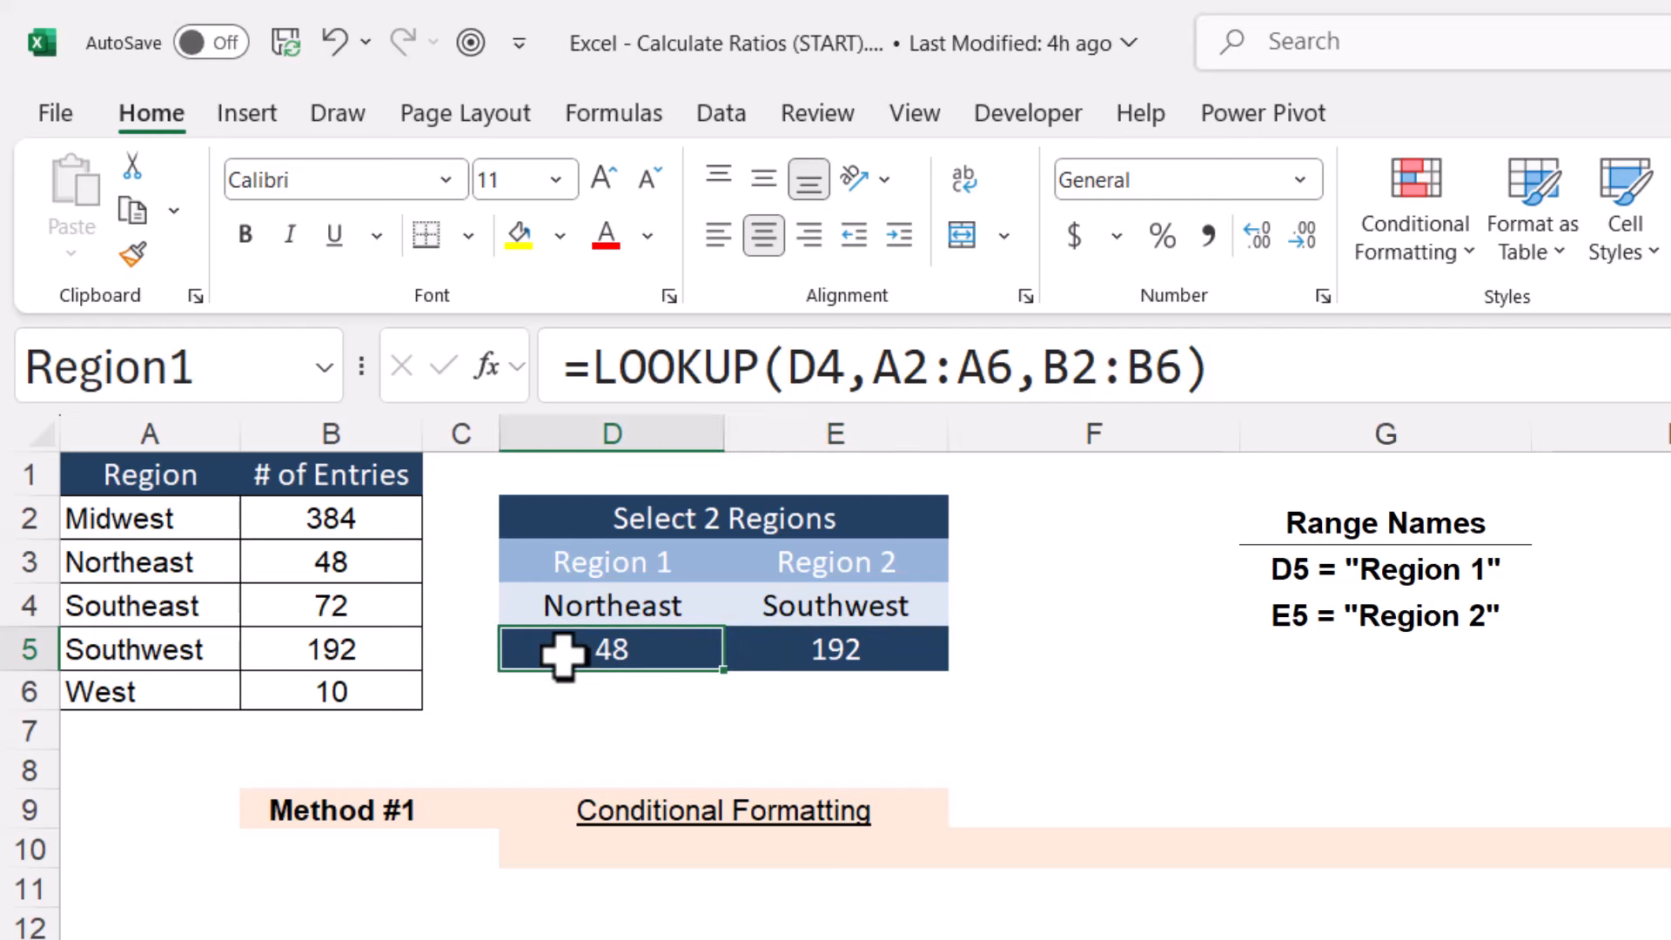
left_click_drag(126, 514, 134, 690)
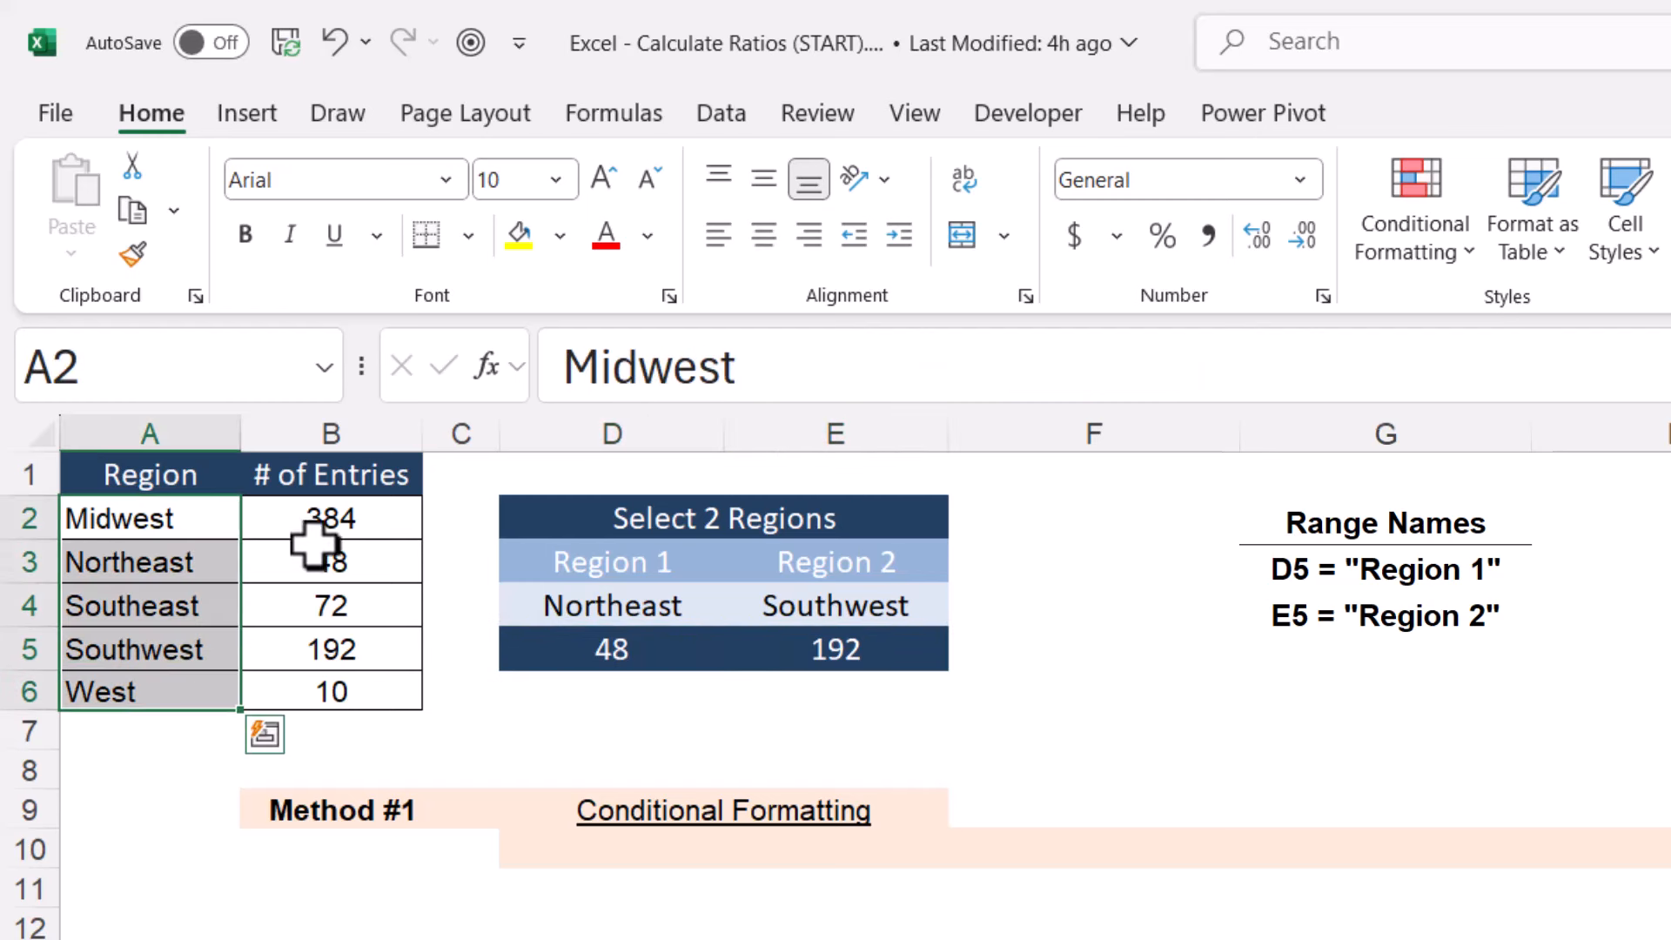
left_click_drag(322, 520, 306, 662)
Choose Midwest as Region 1 in D4 and Northeast as Region 2 in E4, and check the lookup cells D5 and E5
left_click(716, 609)
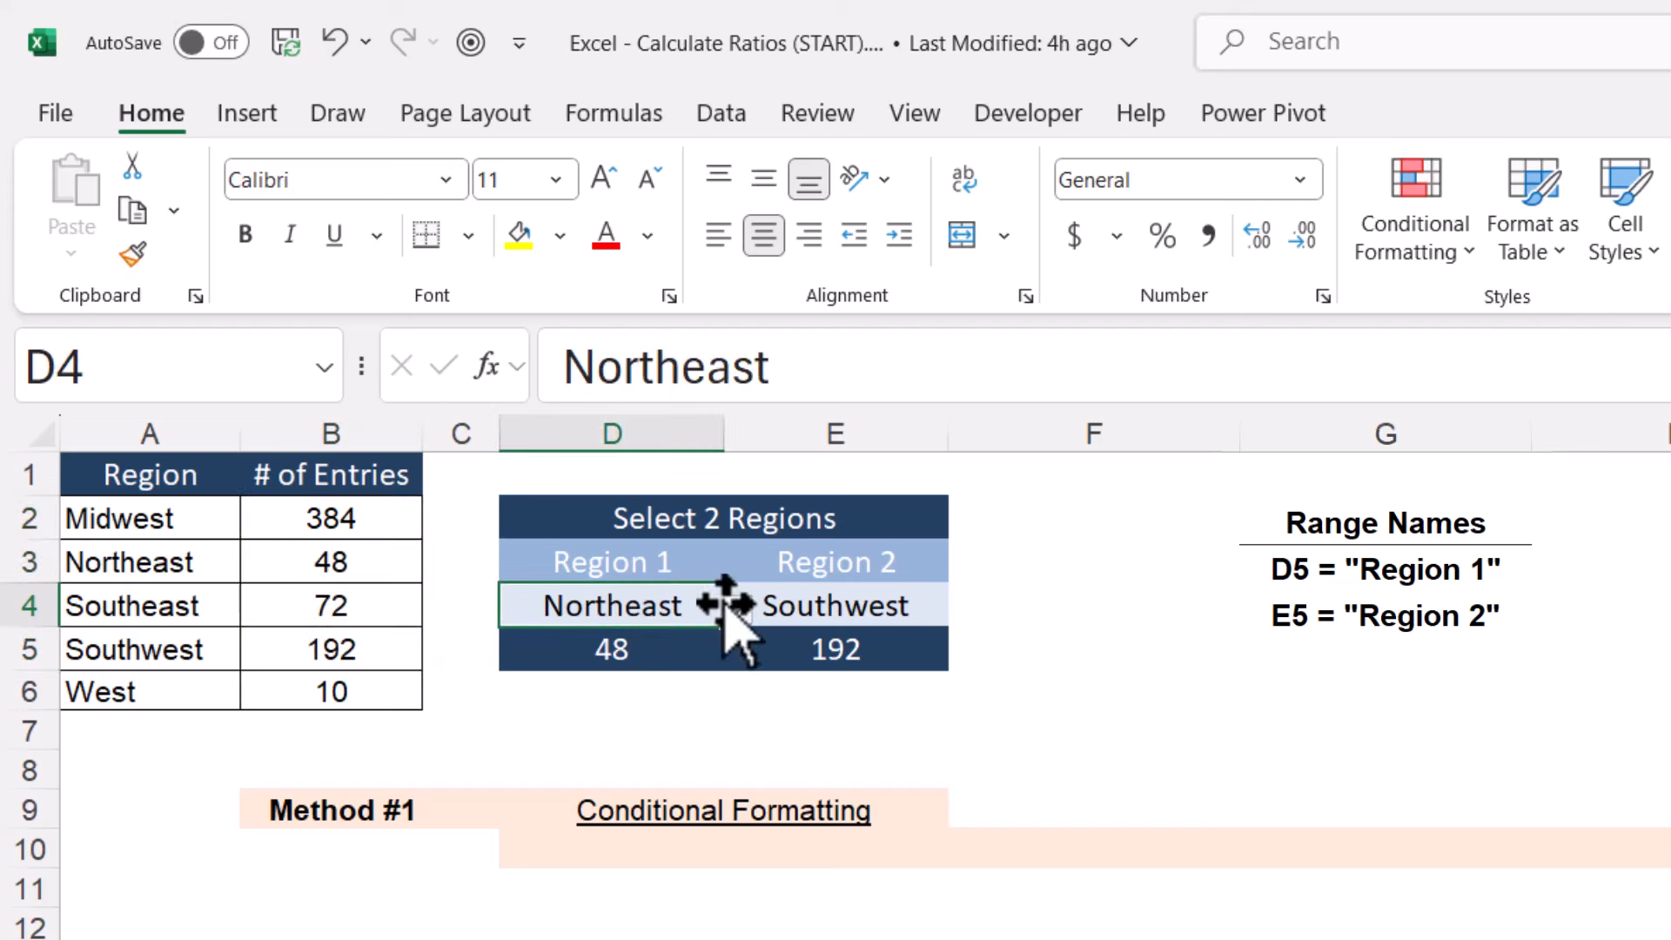
left_click(737, 609)
left_click(636, 645)
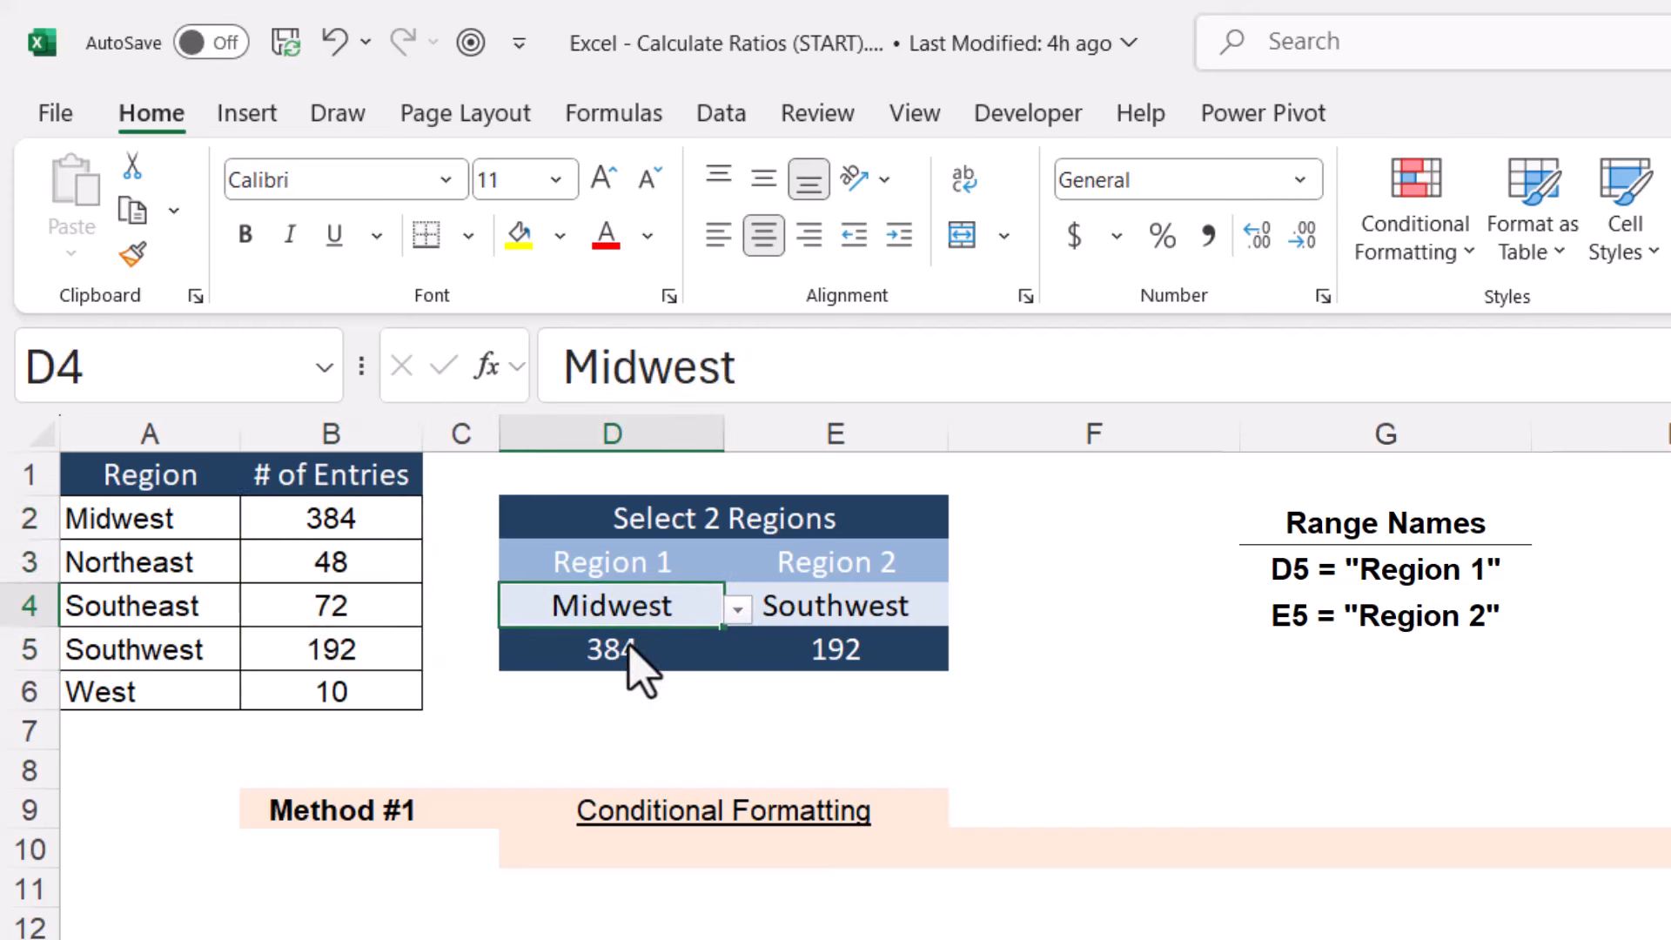
left_click(918, 612)
left_click(961, 611)
left_click(932, 677)
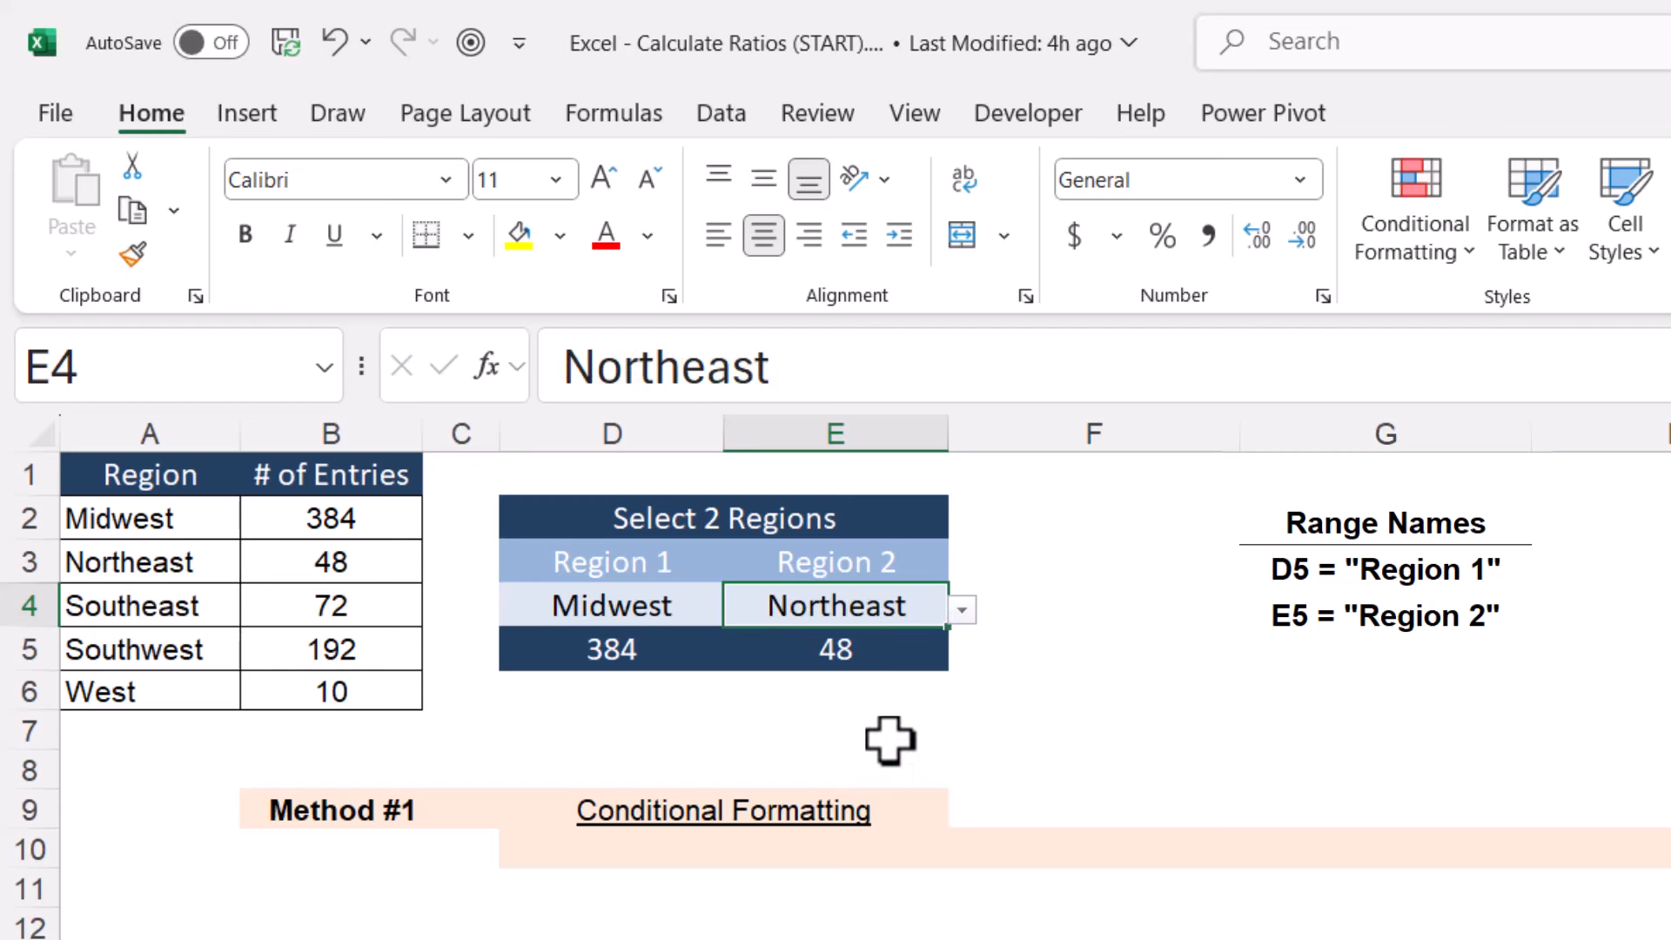
left_click(671, 649)
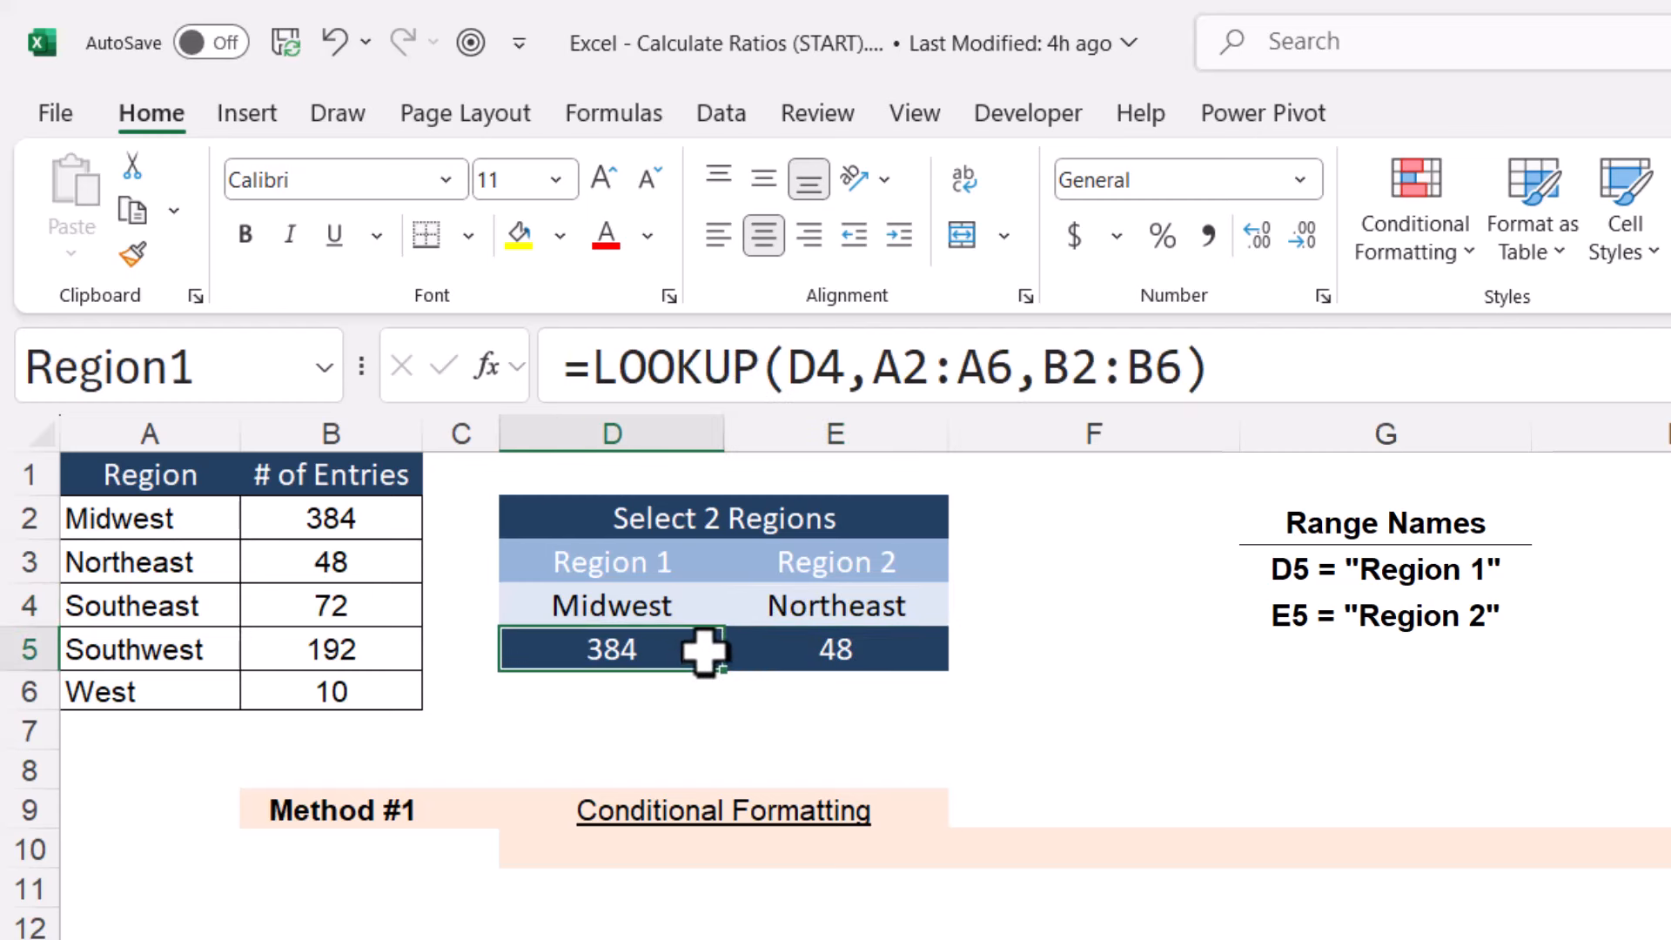
left_click(763, 653)
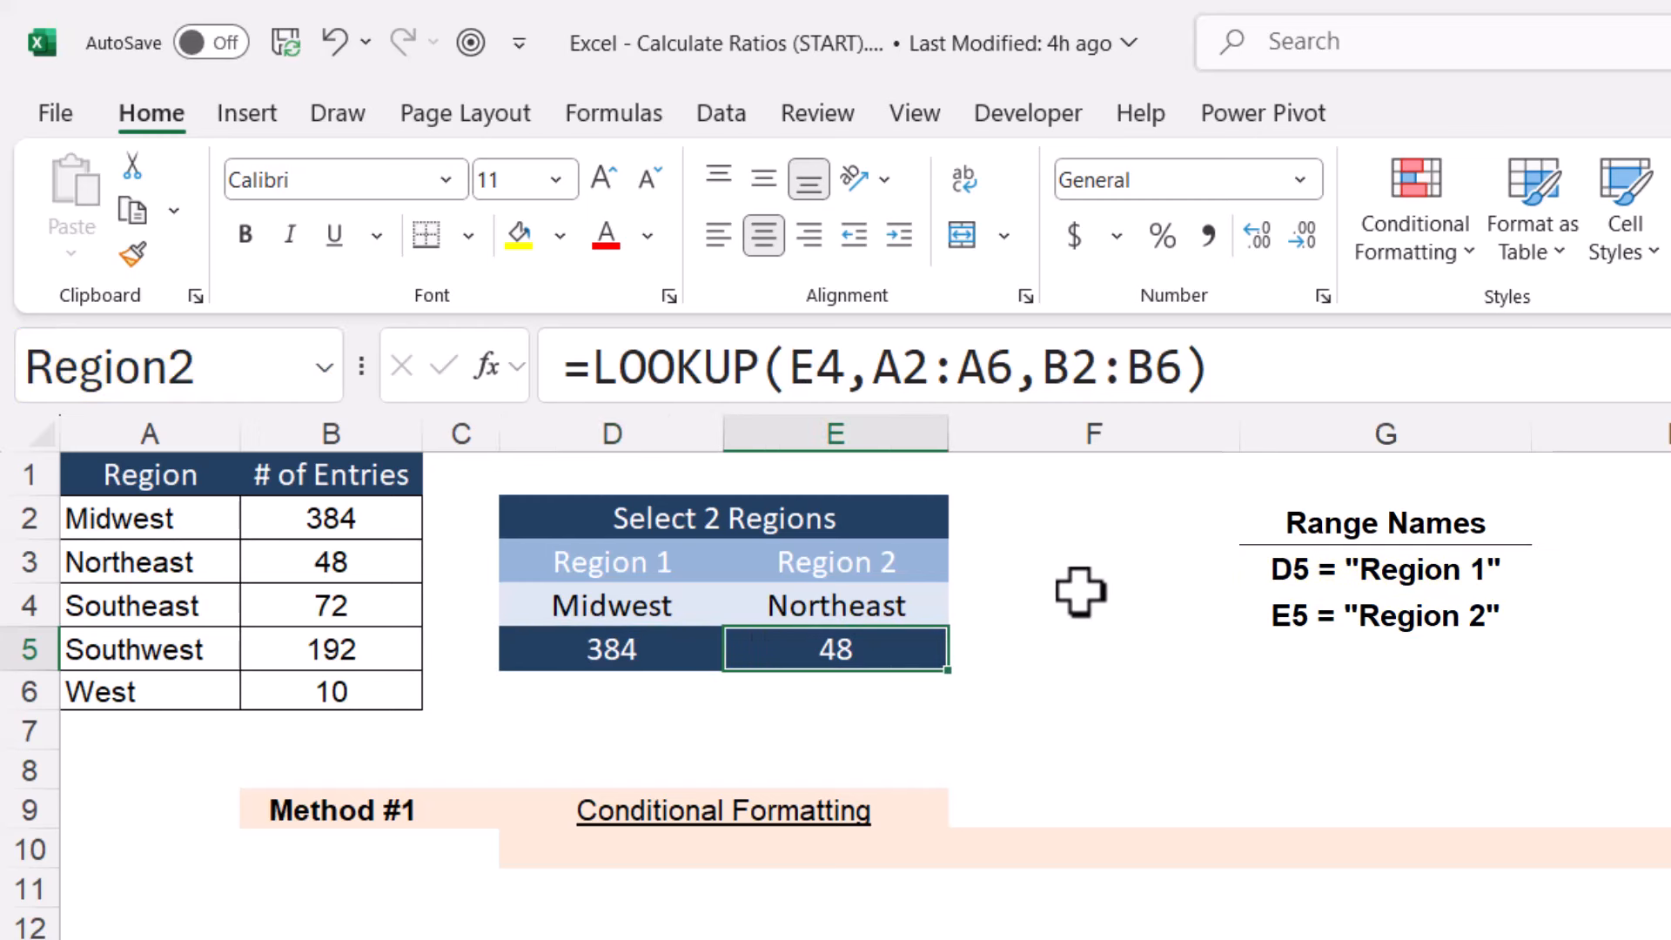
Enter the formula =Region1 / Region2 in D10 for Method #1, referencing cells D5 and E5
double_click(578, 846)
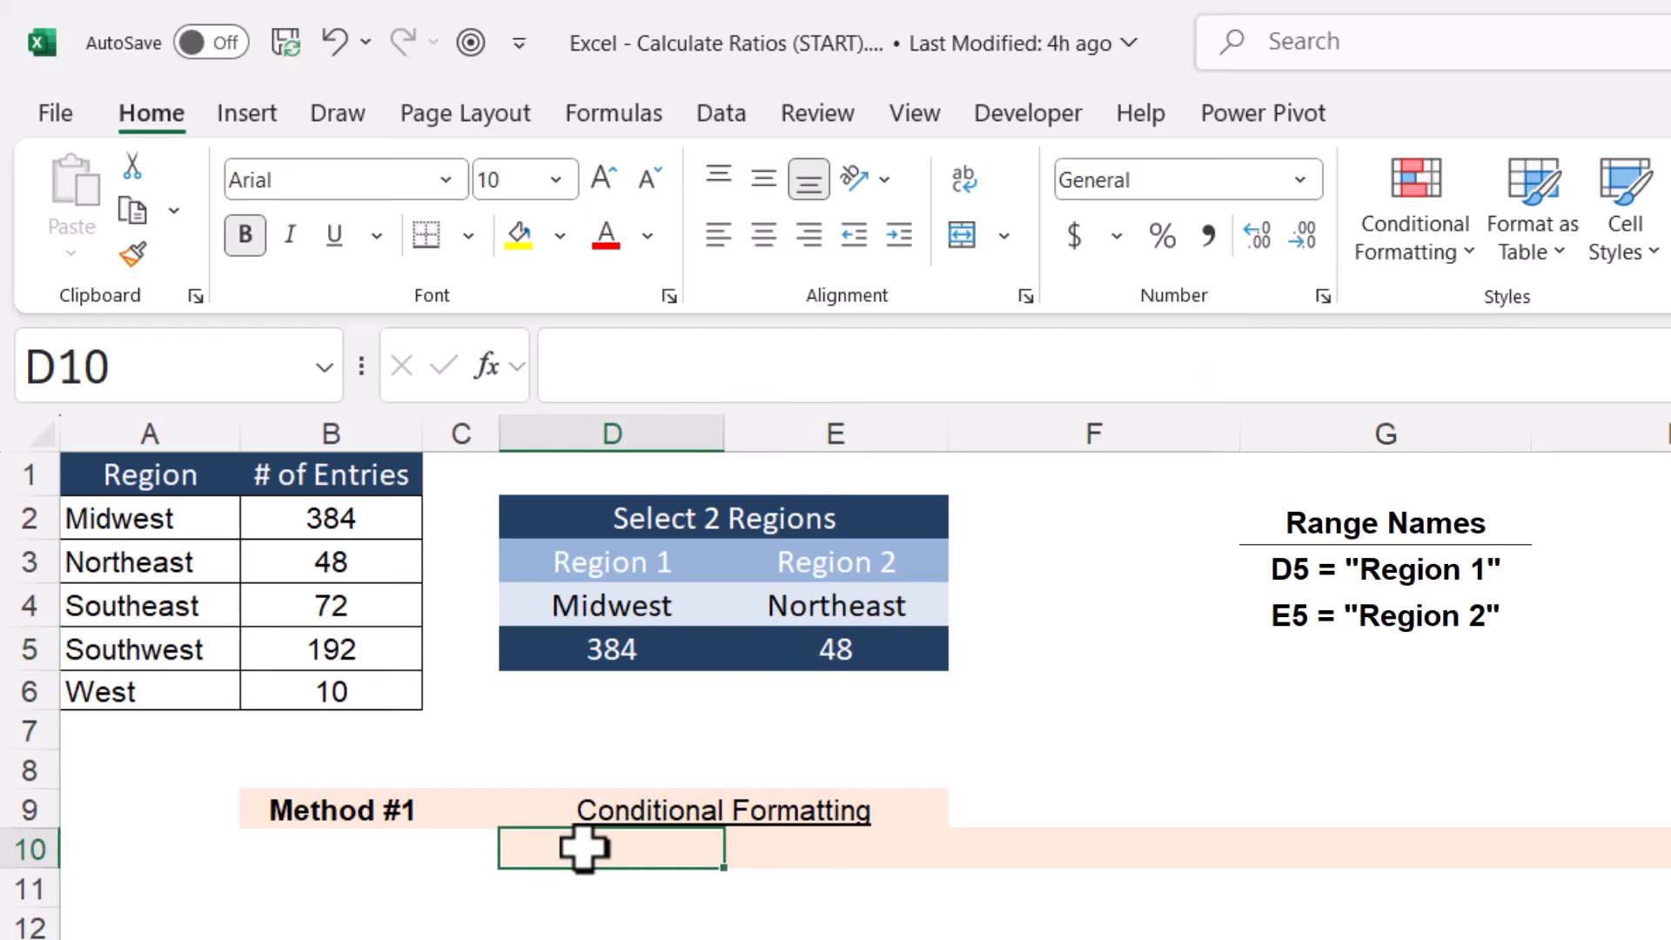
type("=")
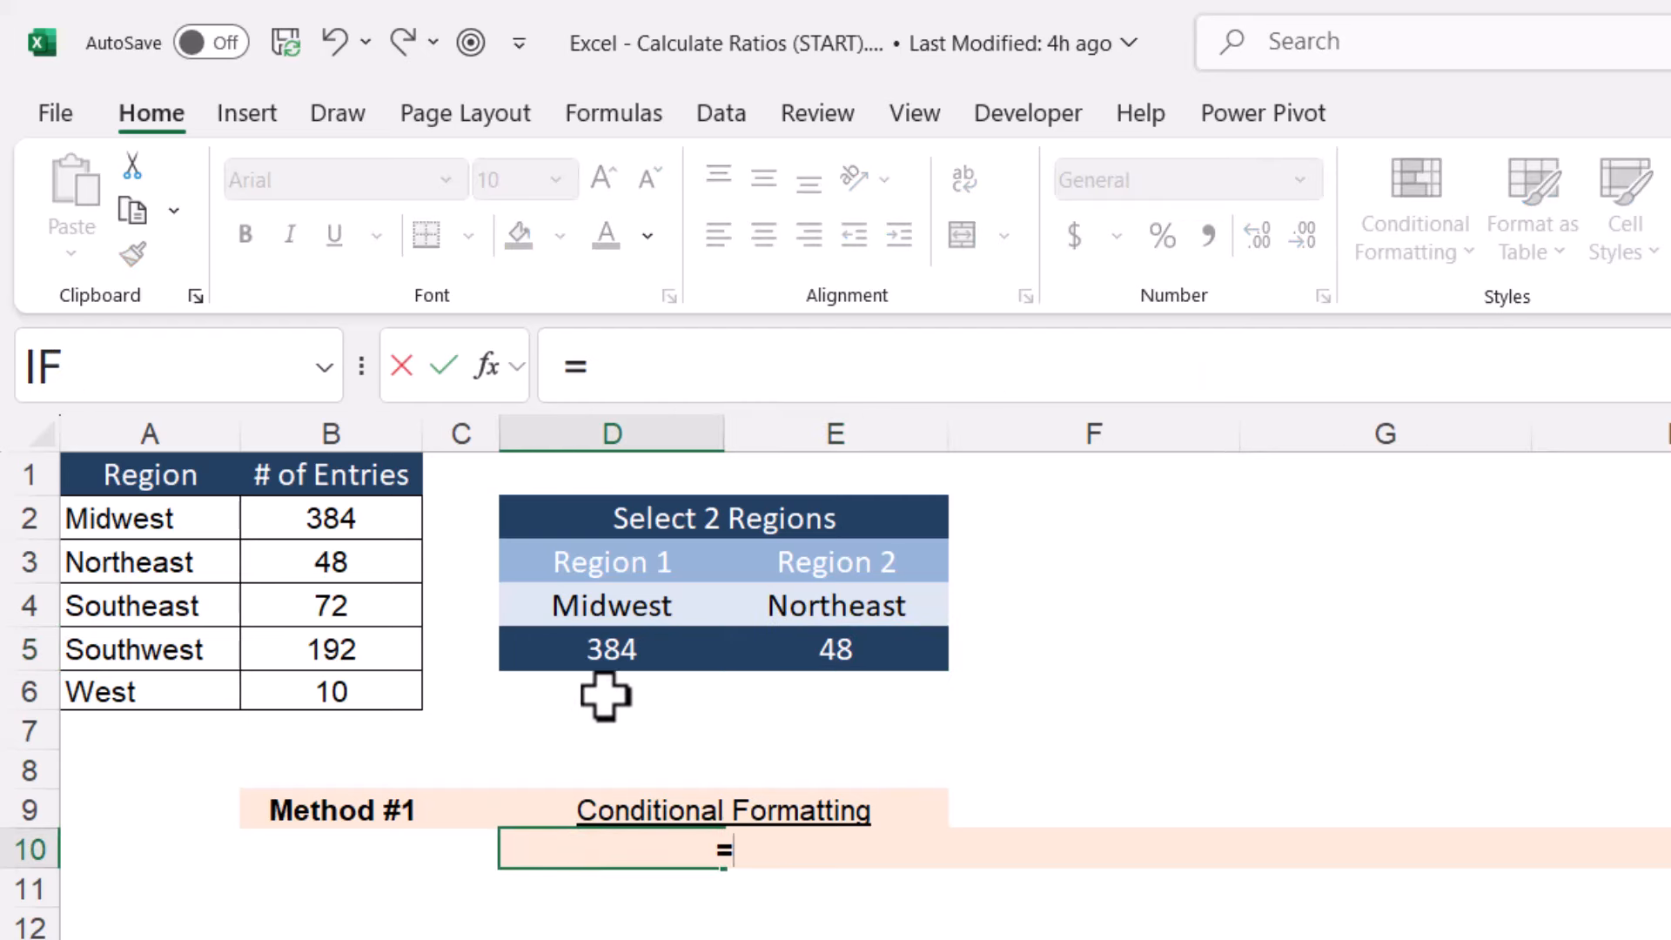
left_click(671, 651)
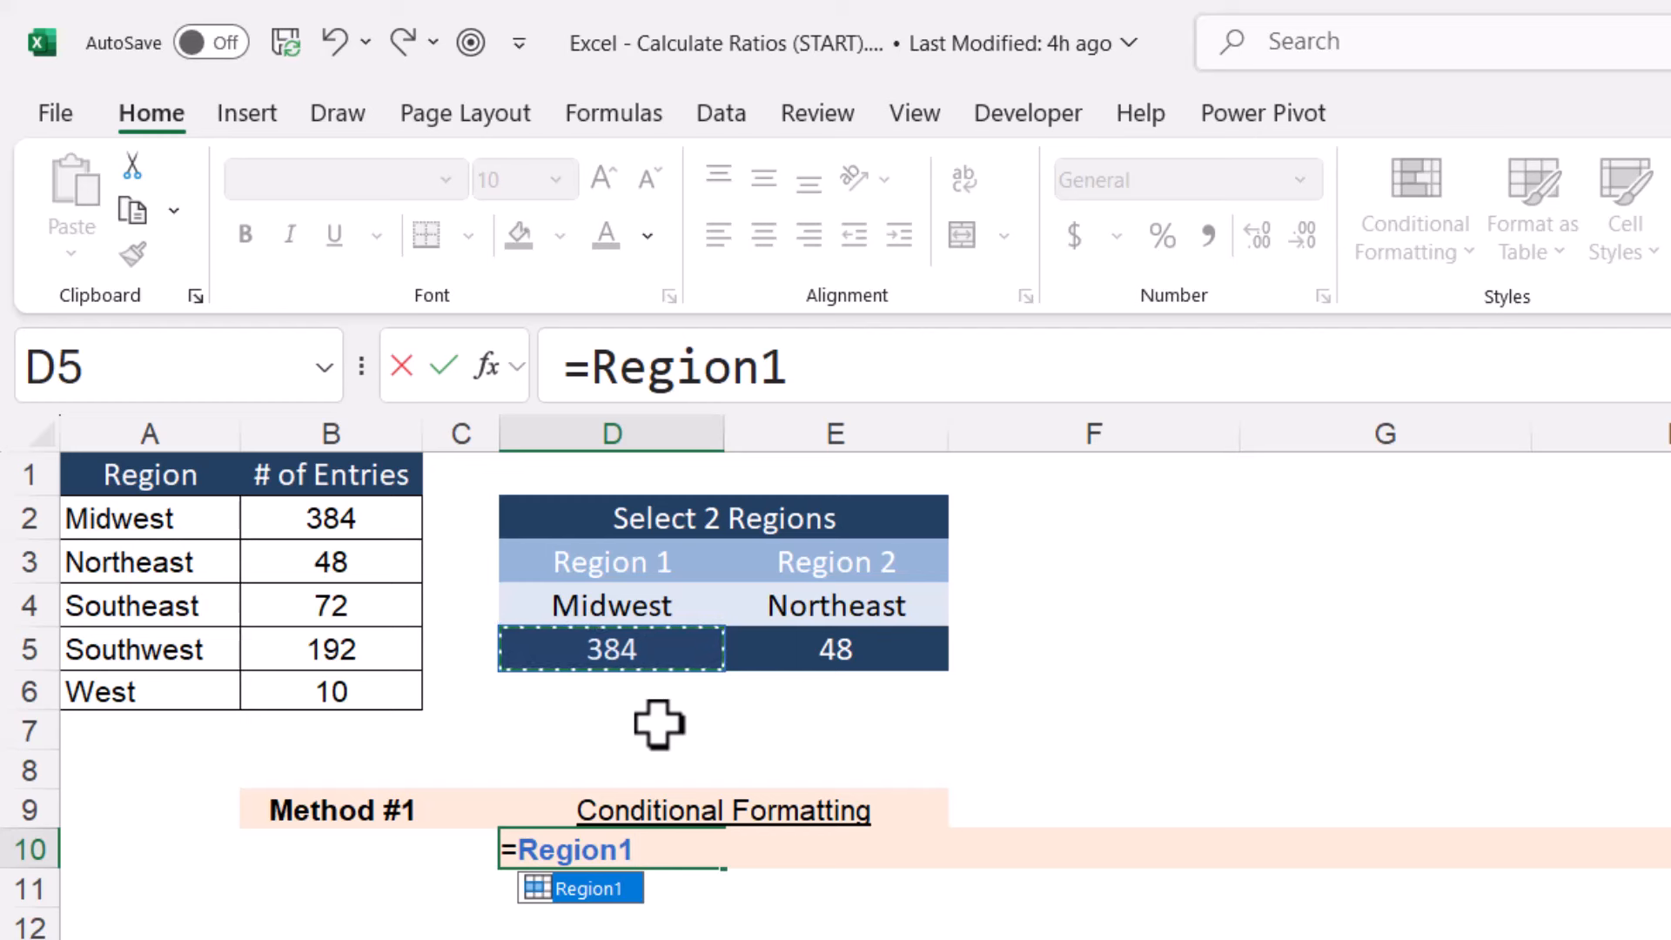
type("/")
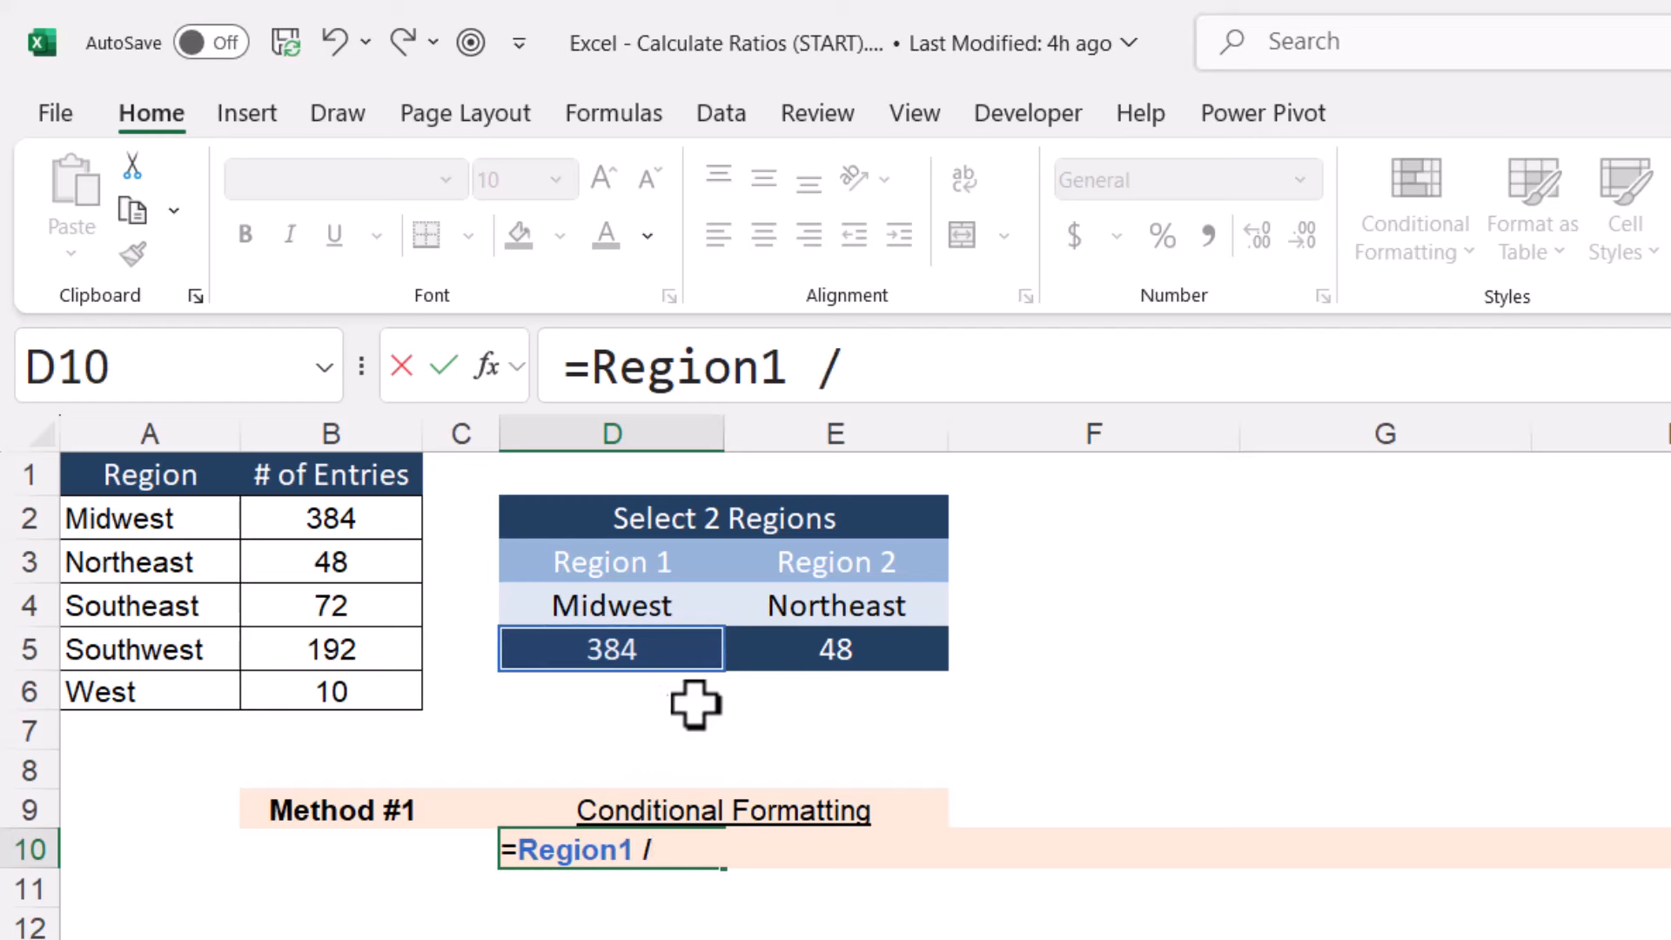
left_click(919, 655)
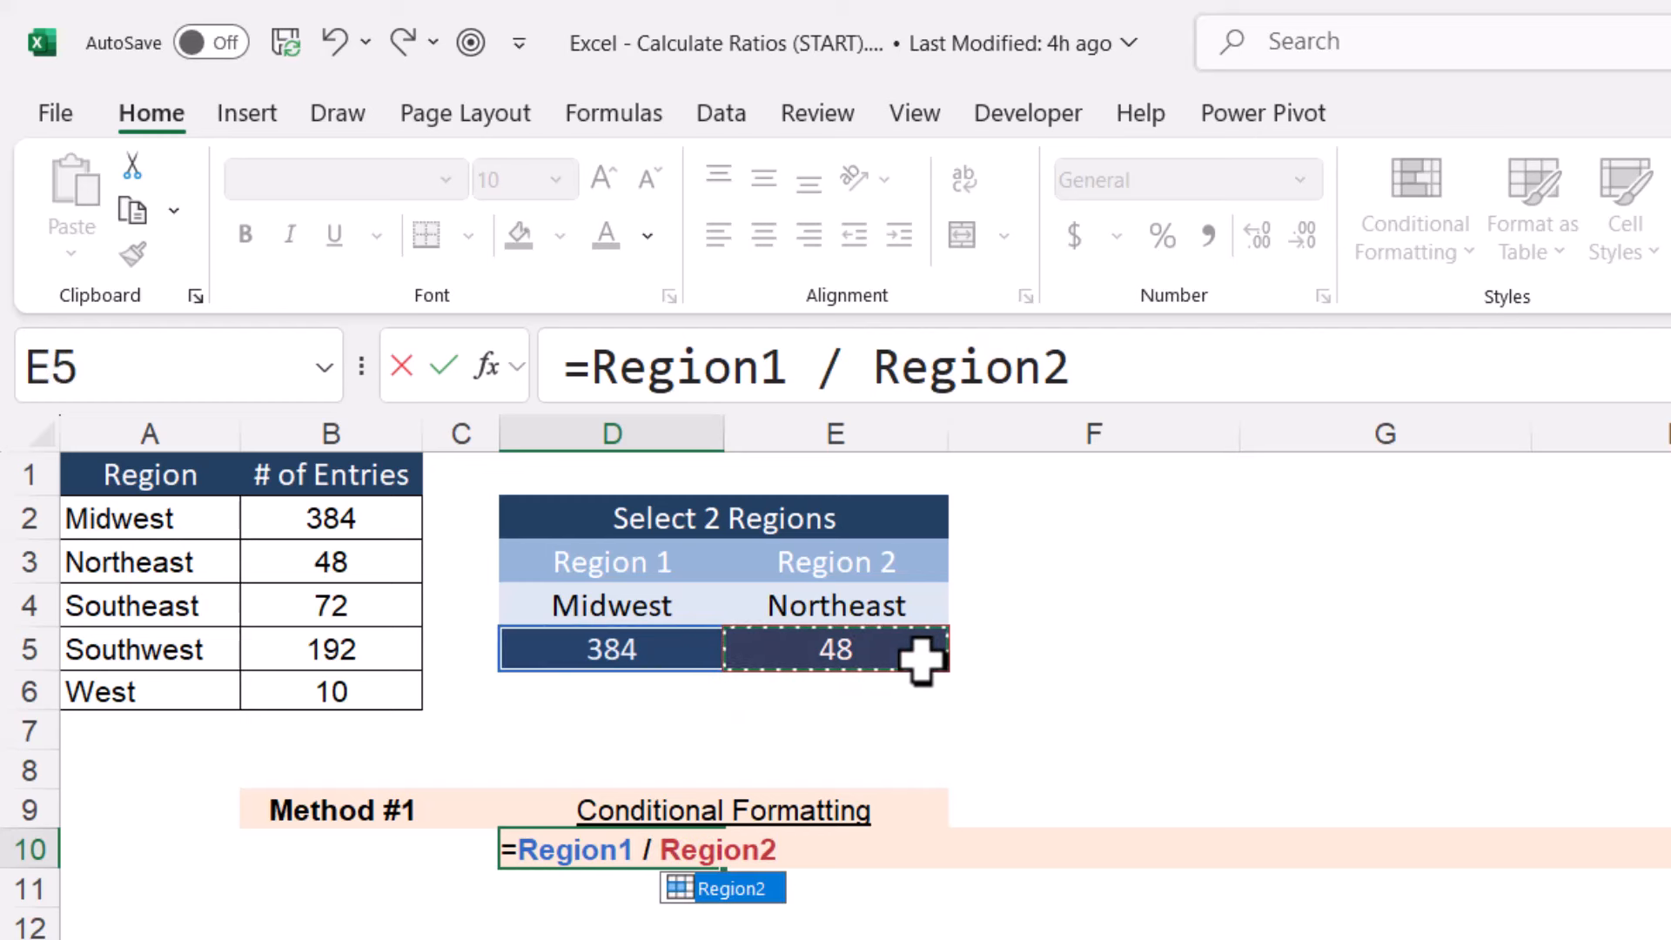
key("Return")
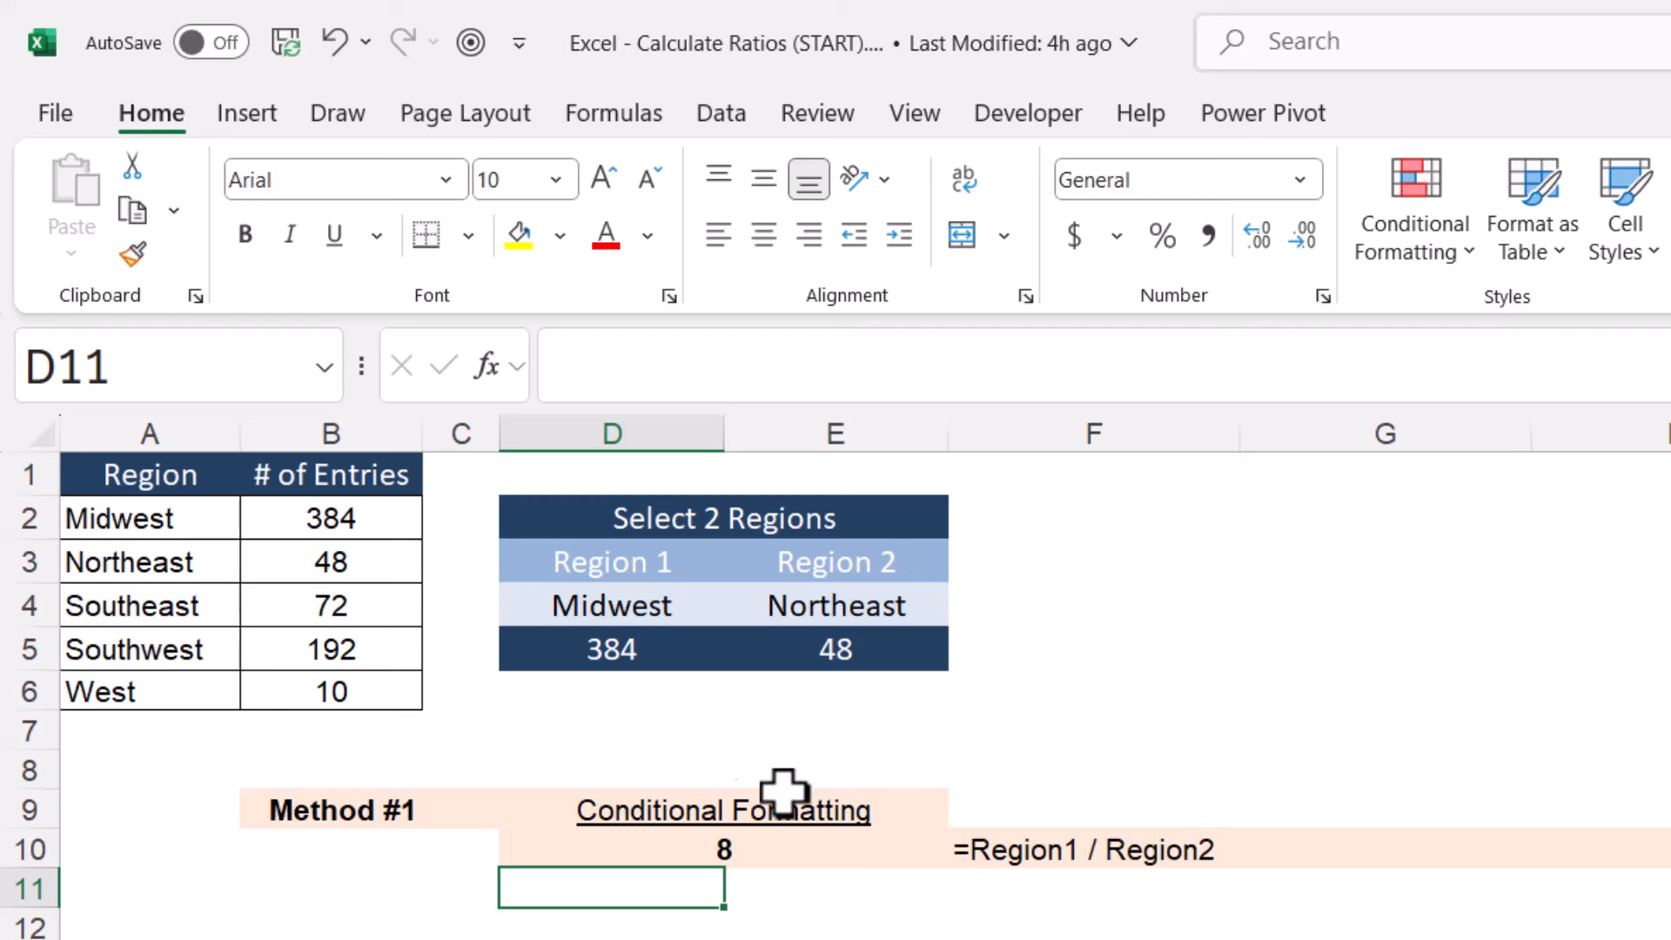
Apply the custom number format ##/## to the Method #1 result in D10
left_click(597, 847)
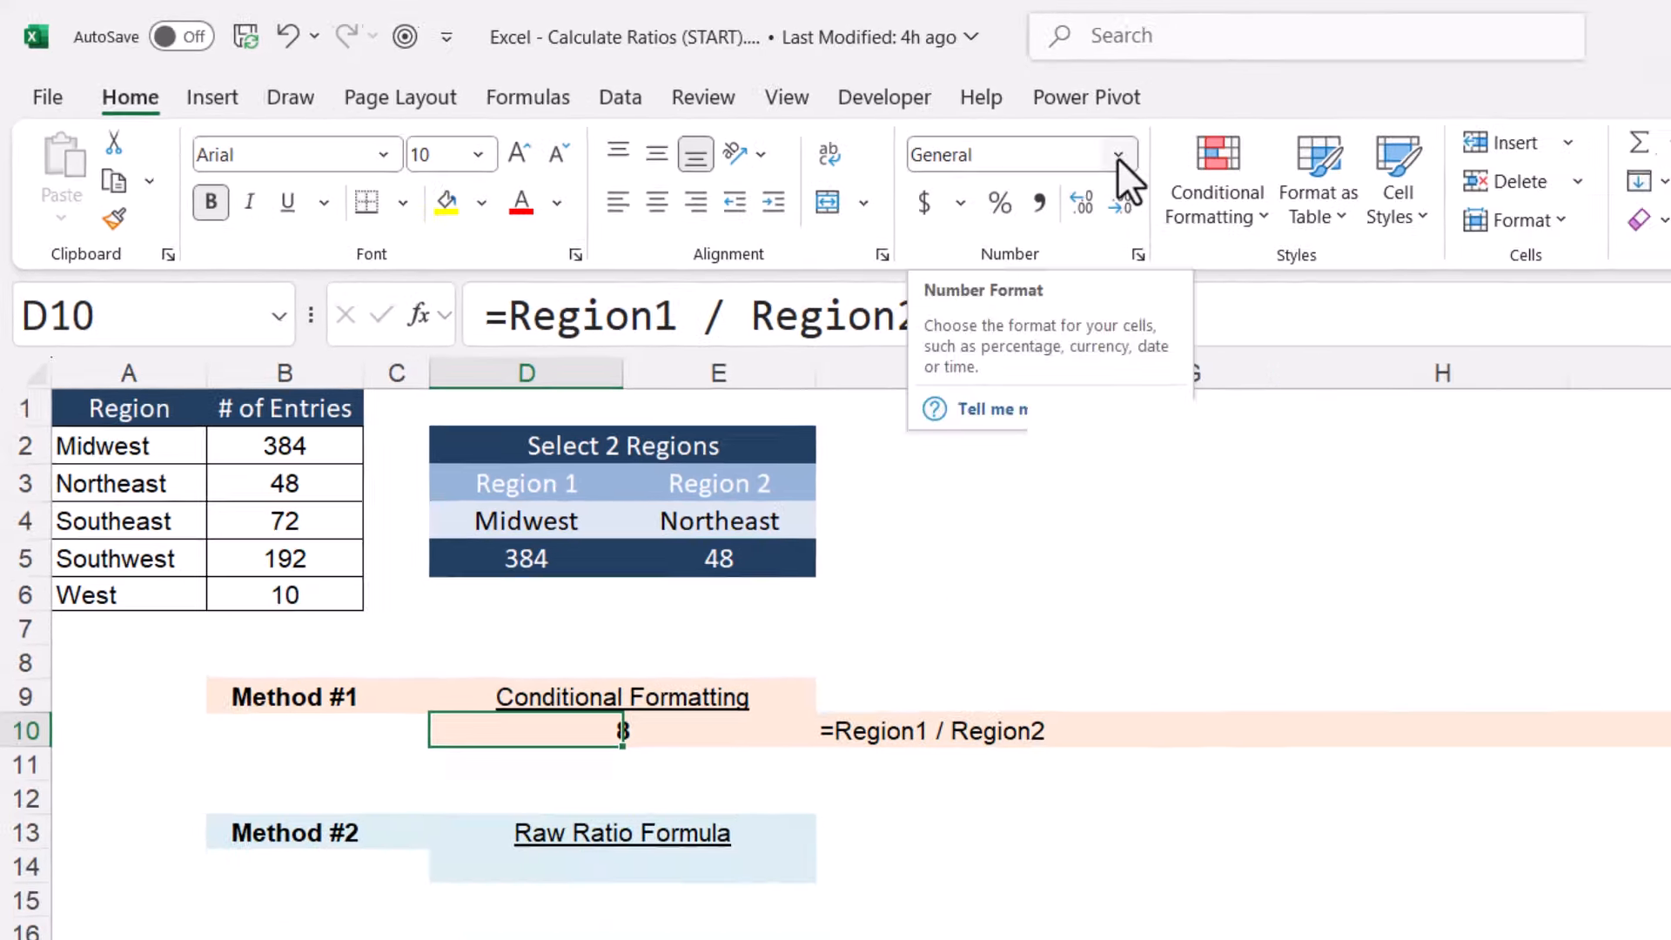
left_click(1297, 179)
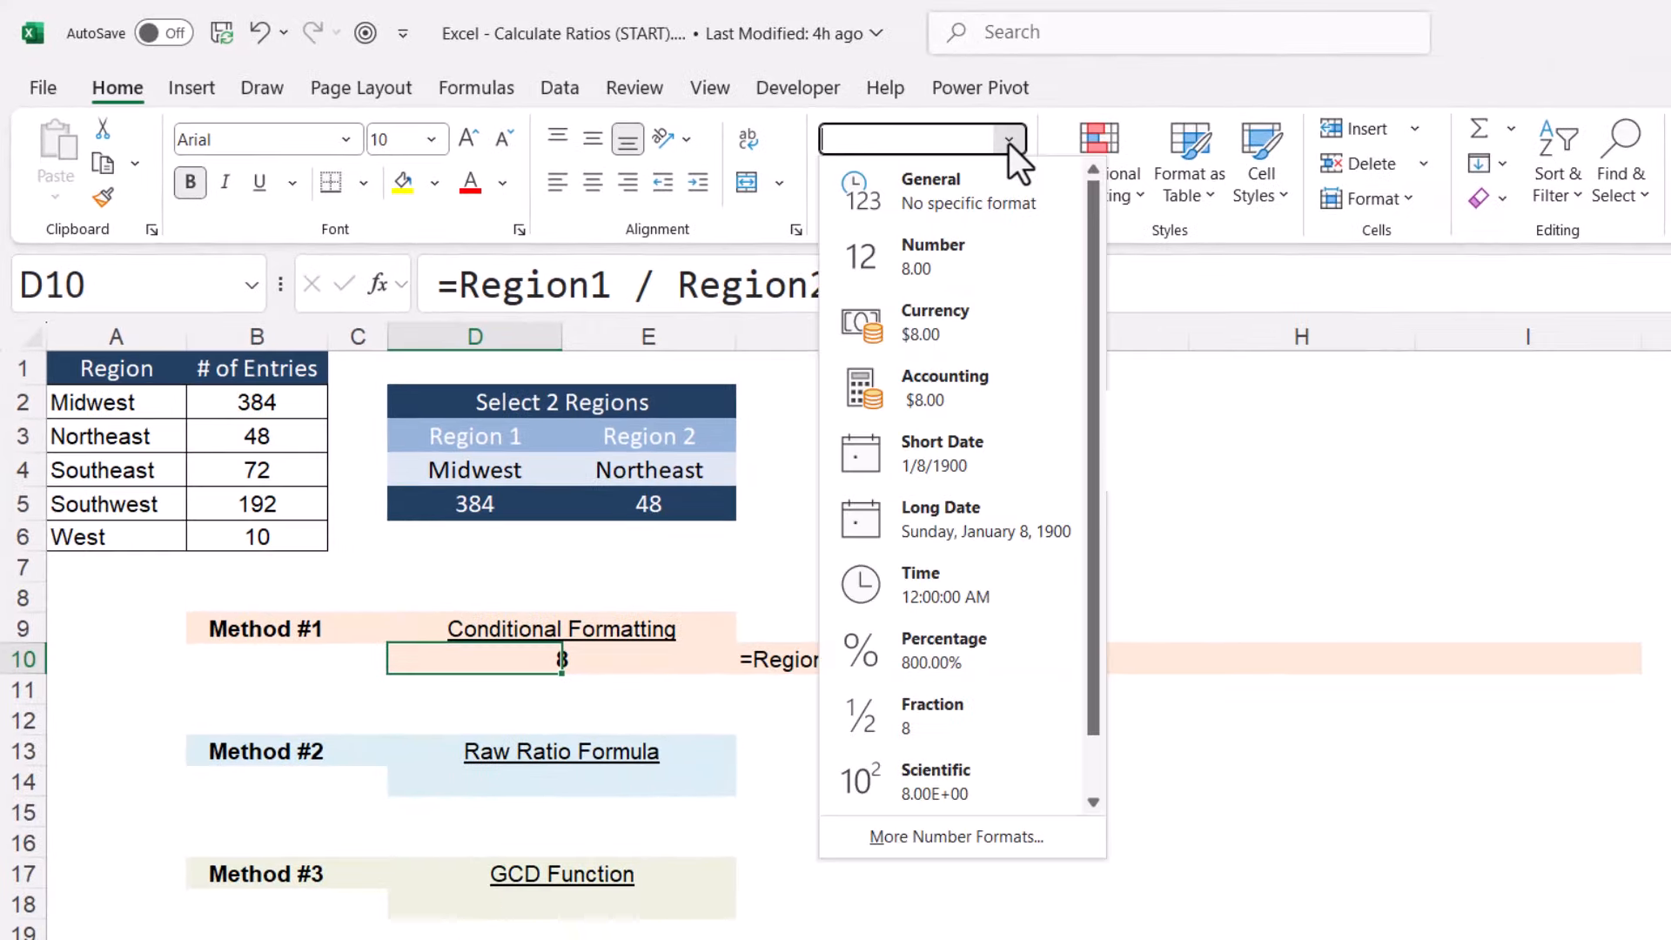
left_click(1049, 840)
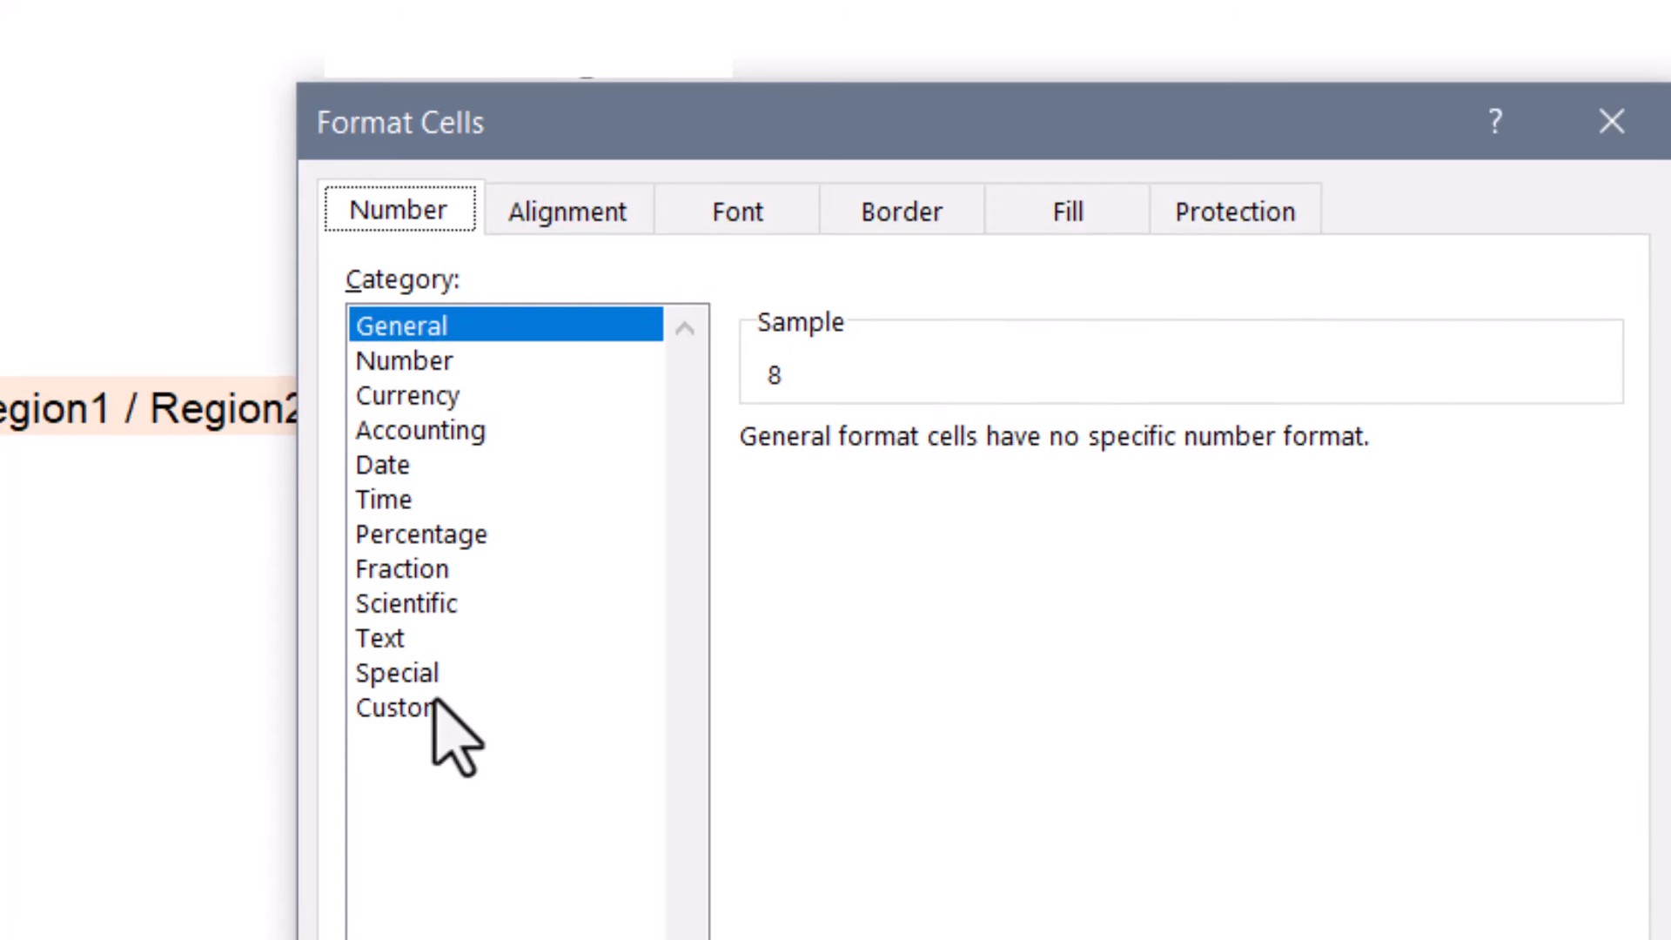
left_click(438, 707)
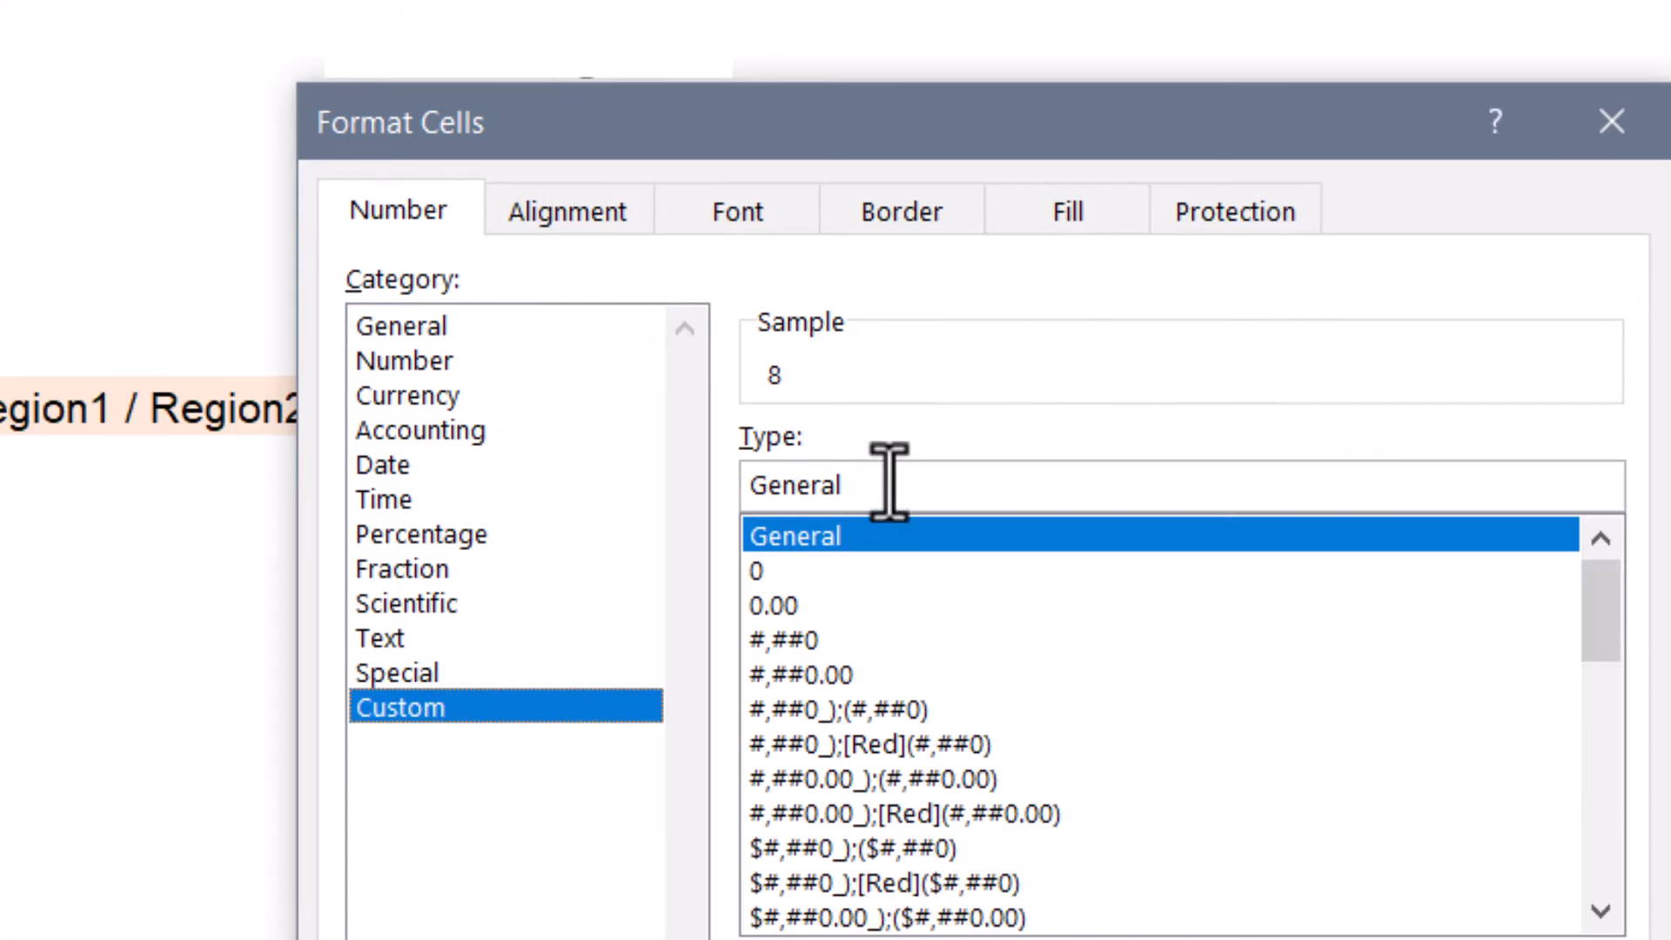
left_click_drag(884, 474, 604, 484)
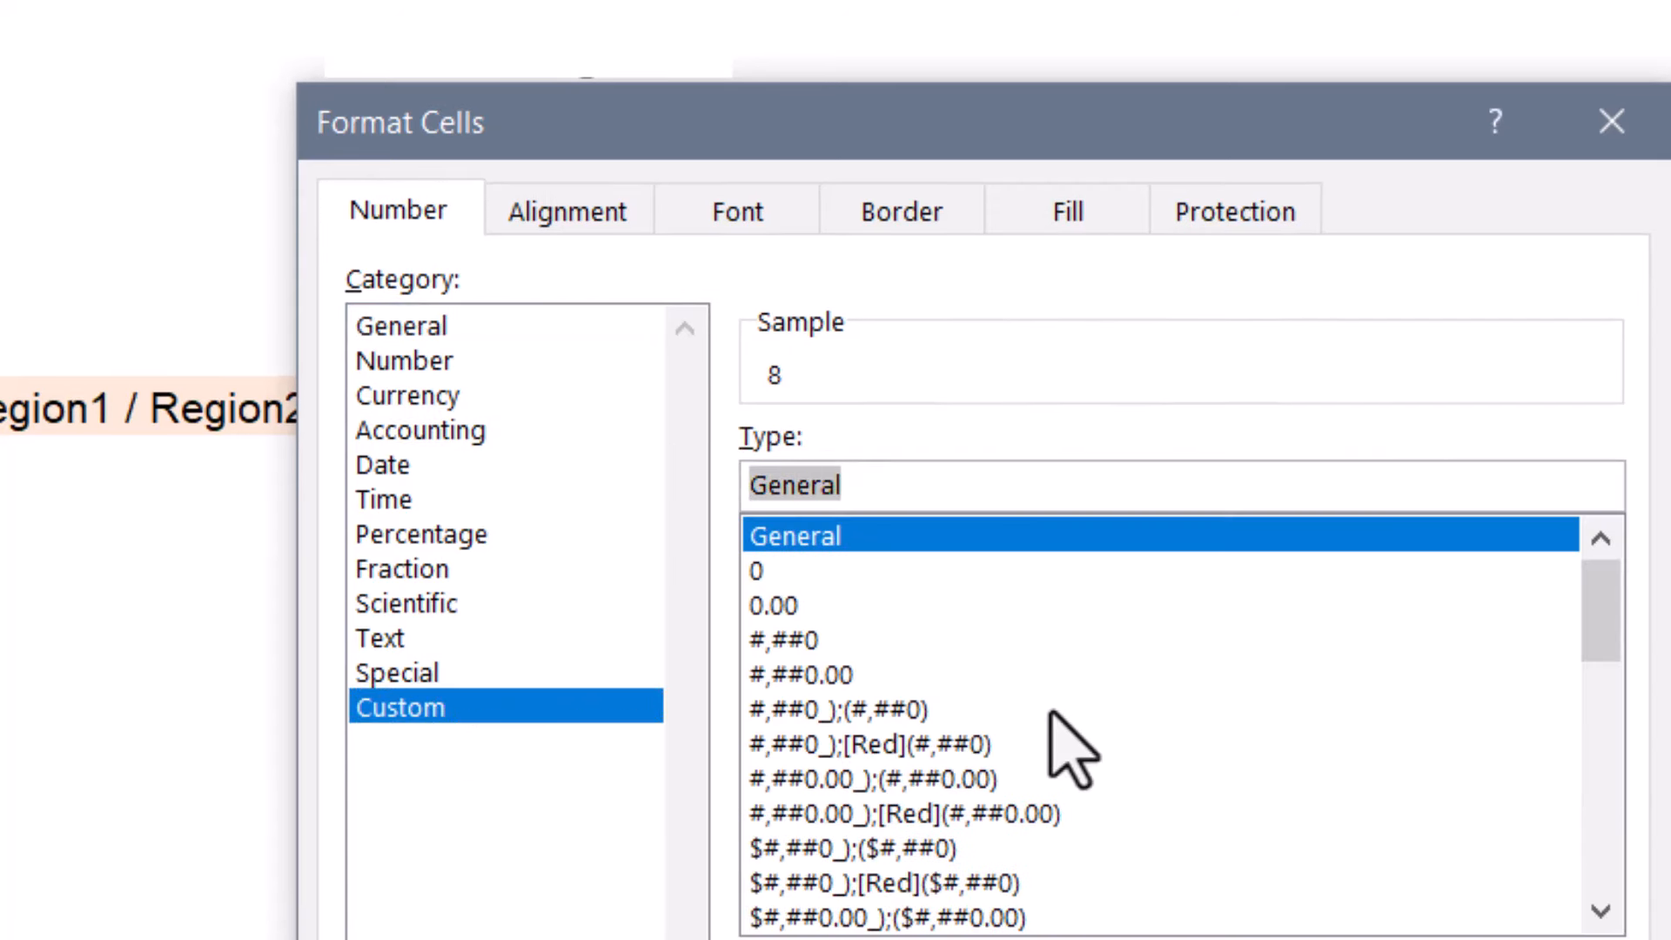
type("##/##")
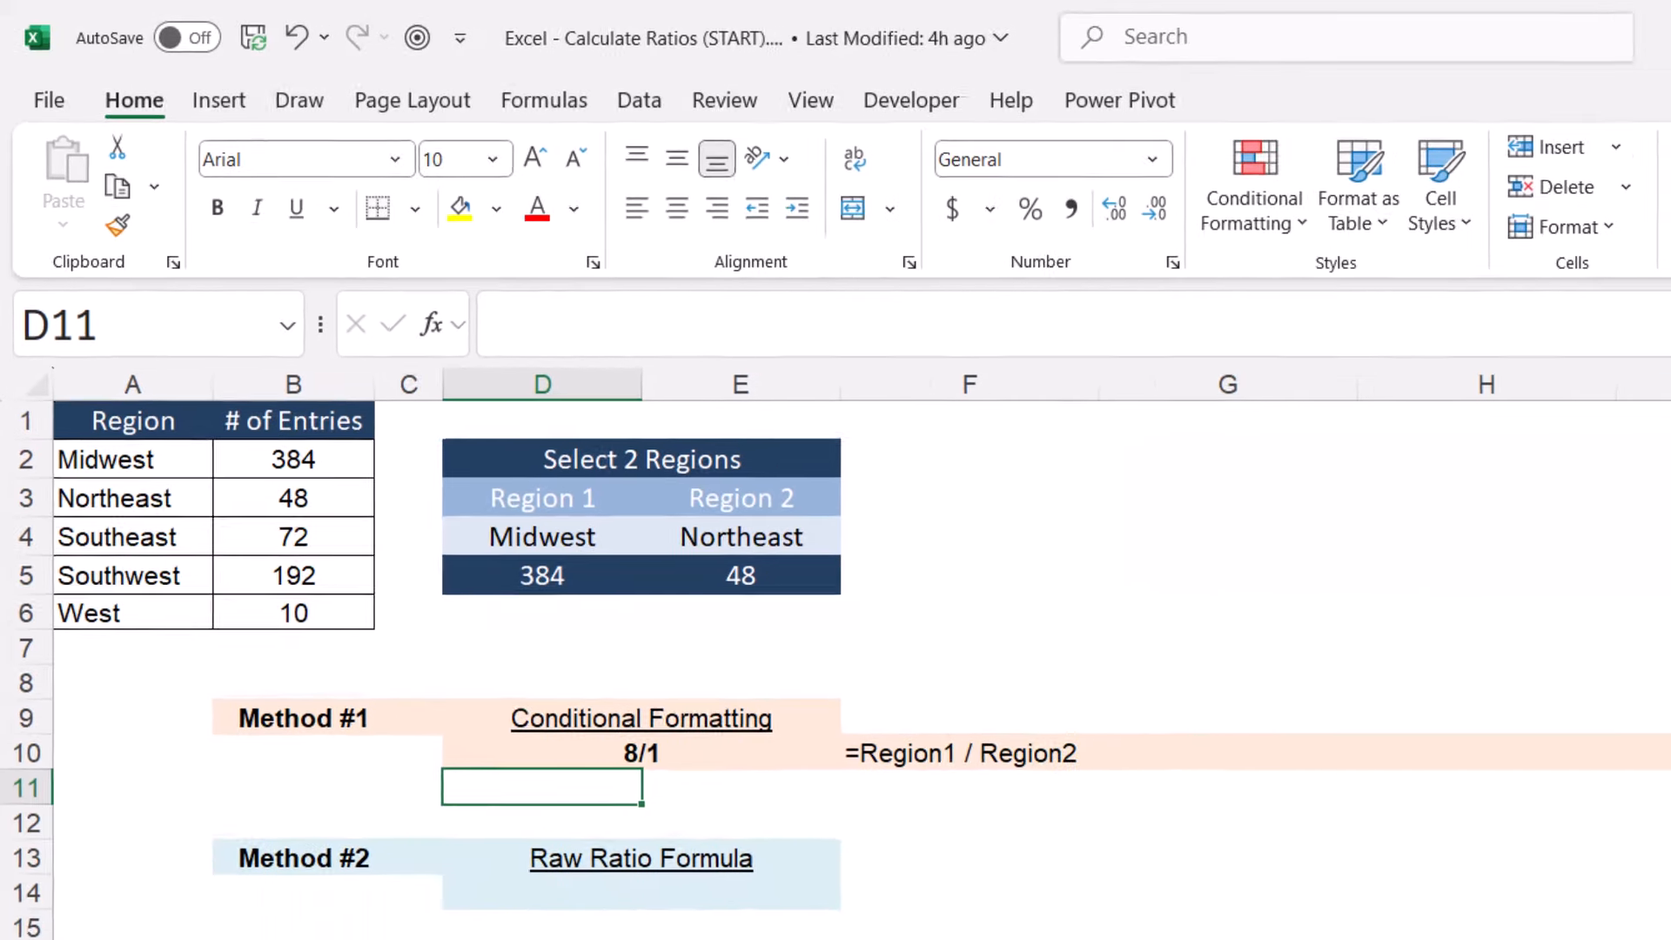
Enter the formula =Region1 / Region2 in D14 under Raw Ratio Formula, referencing cells D5 and E5
key("Down")
key("Down")
key("Down")
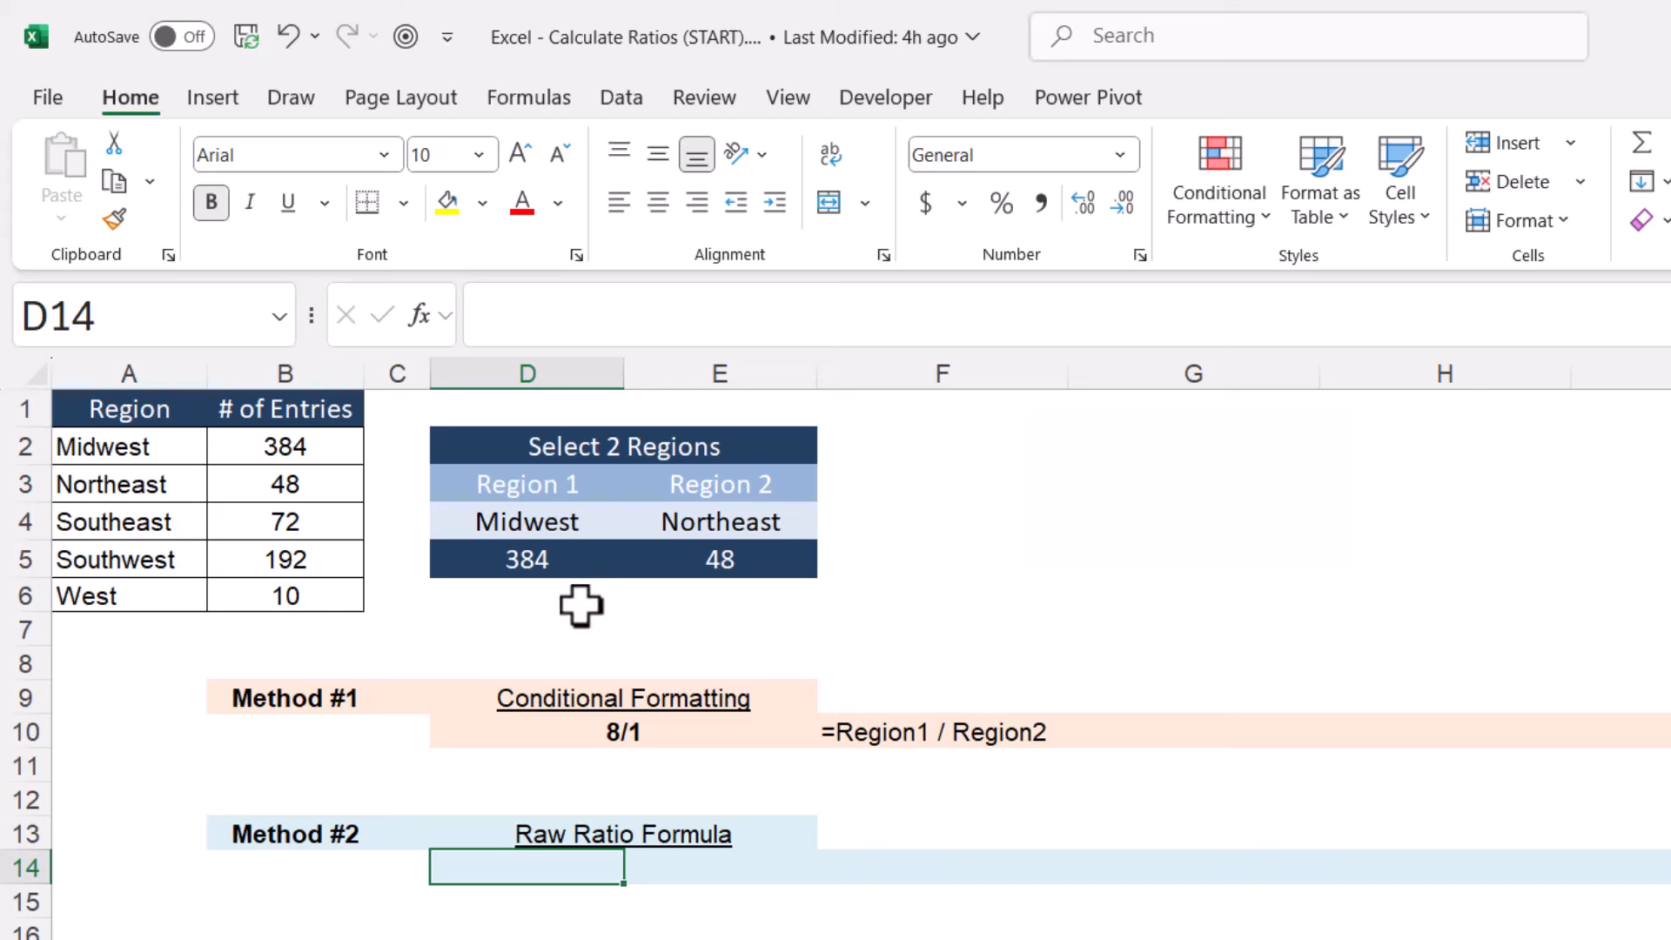
type("=")
left_click(577, 564)
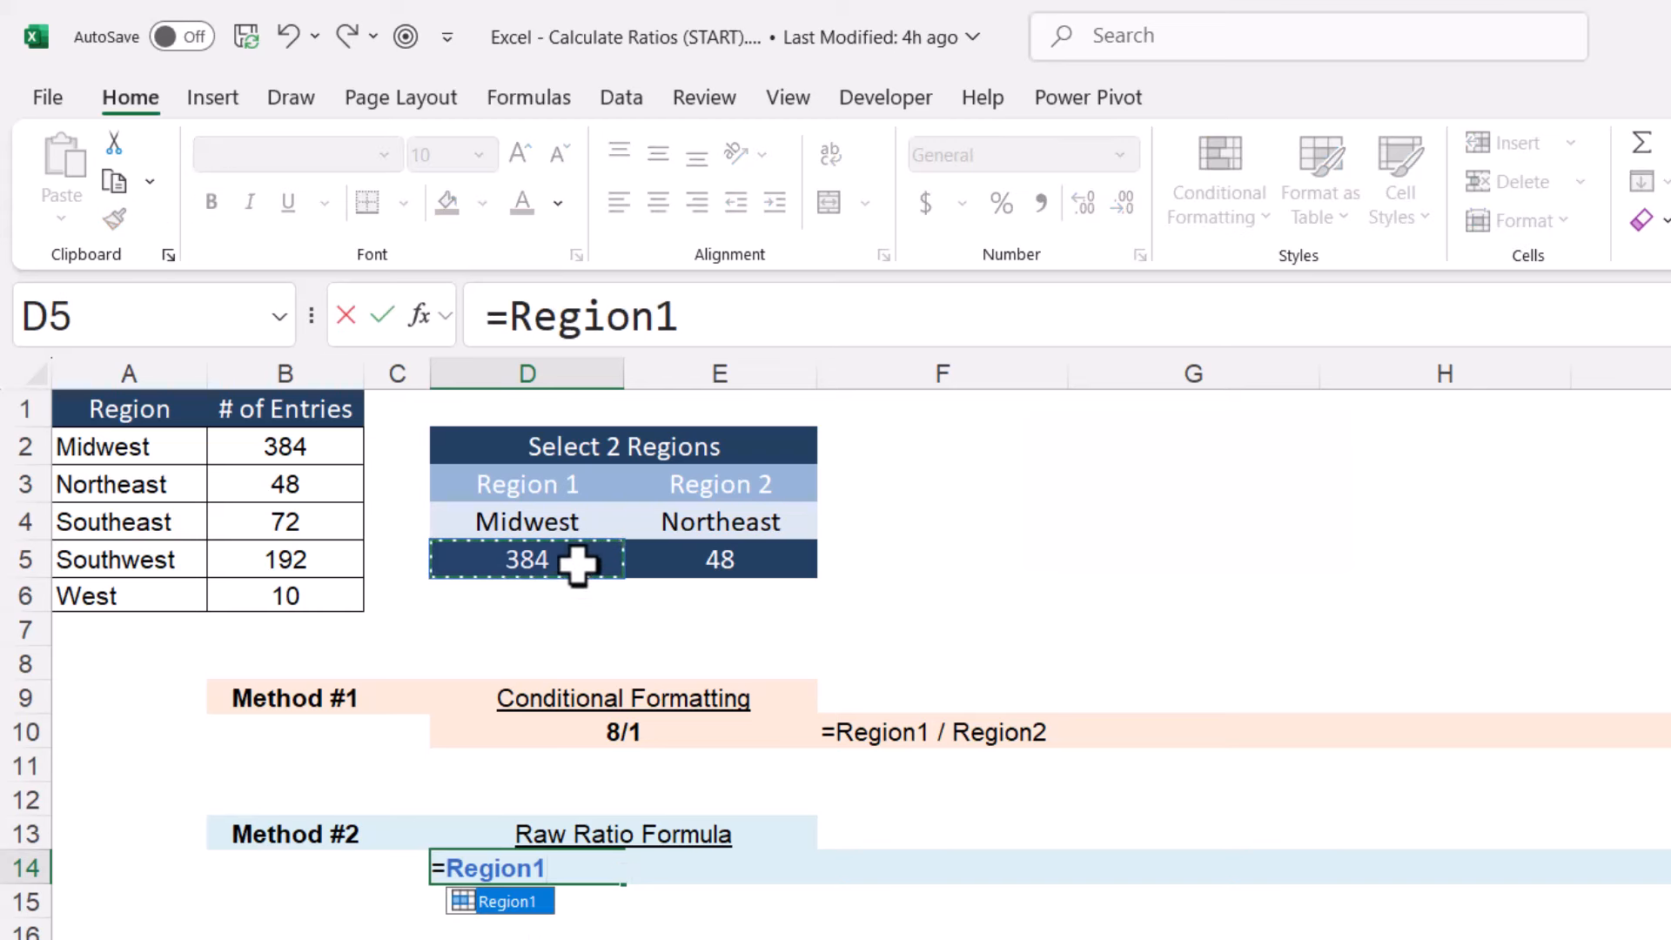
type("/")
left_click(672, 560)
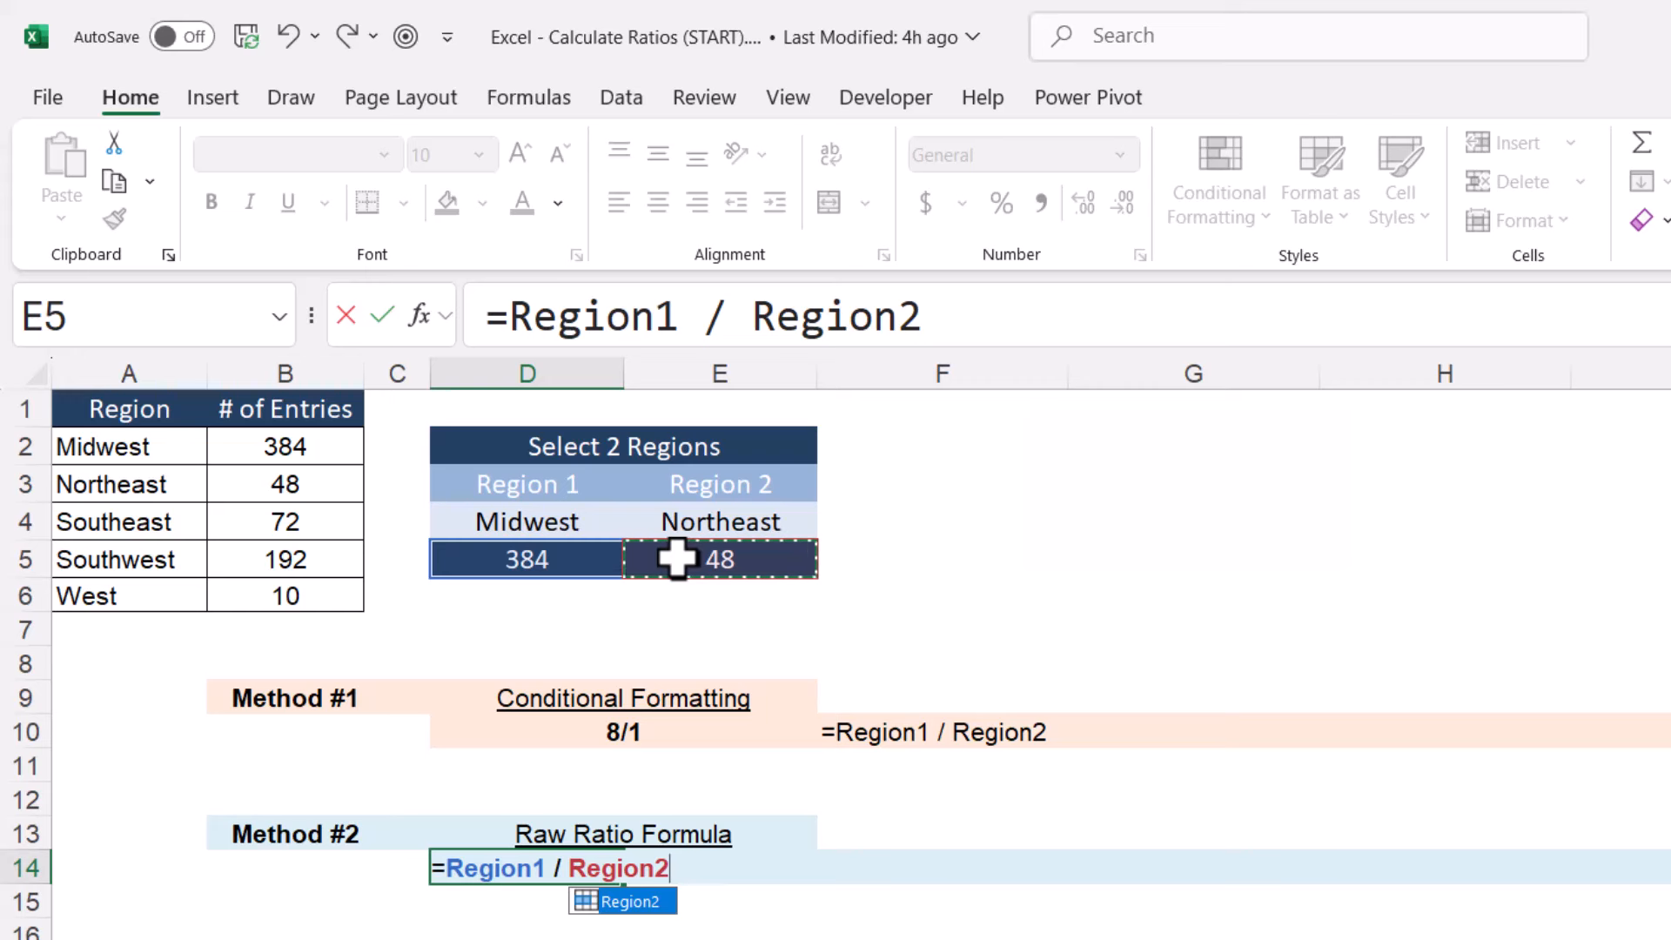
key("Return")
Append & ":1" to the D14 formula so that it reads =Region1 / Region2 & ":1"
left_click(522, 862)
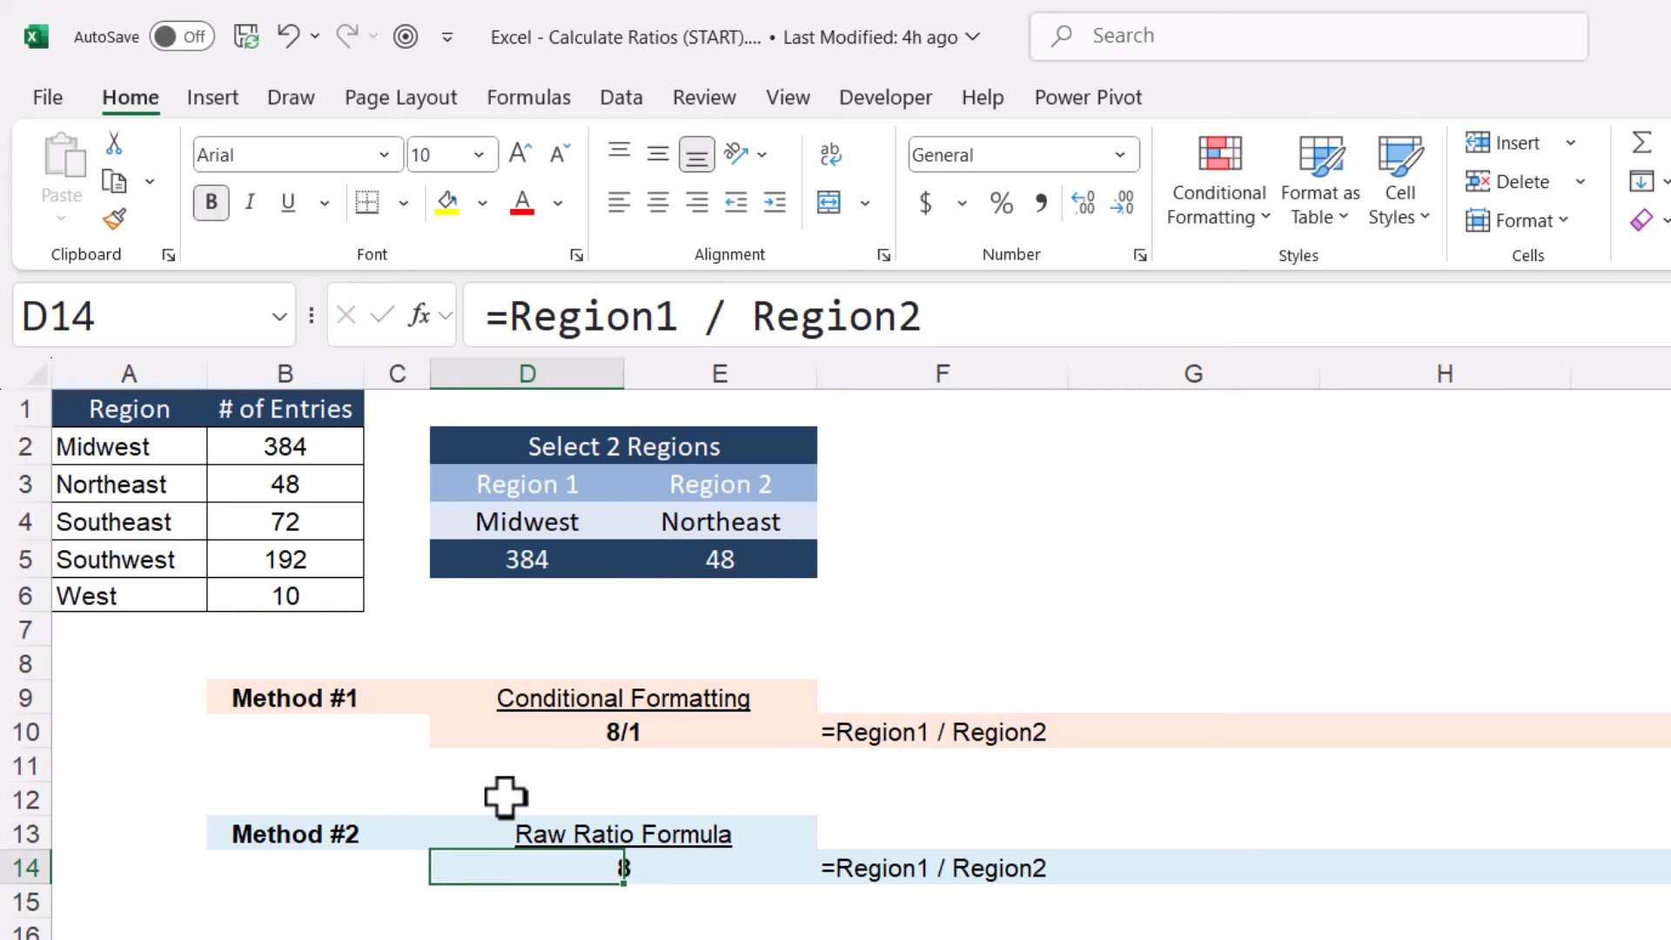
left_click(1054, 318)
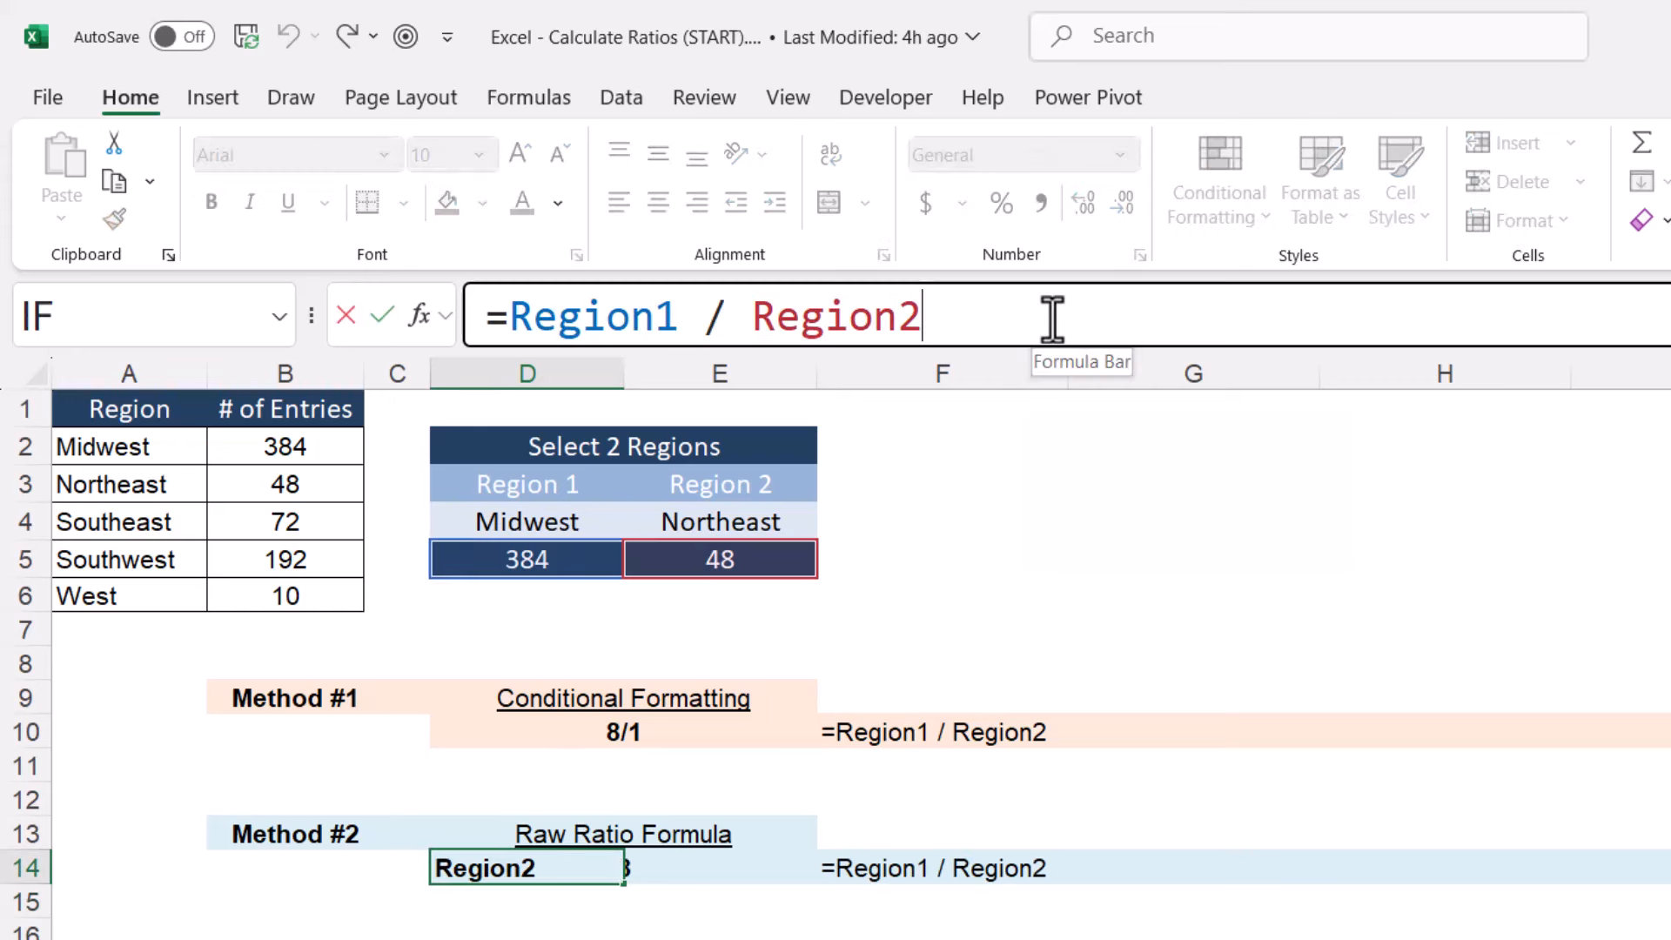
type("&")
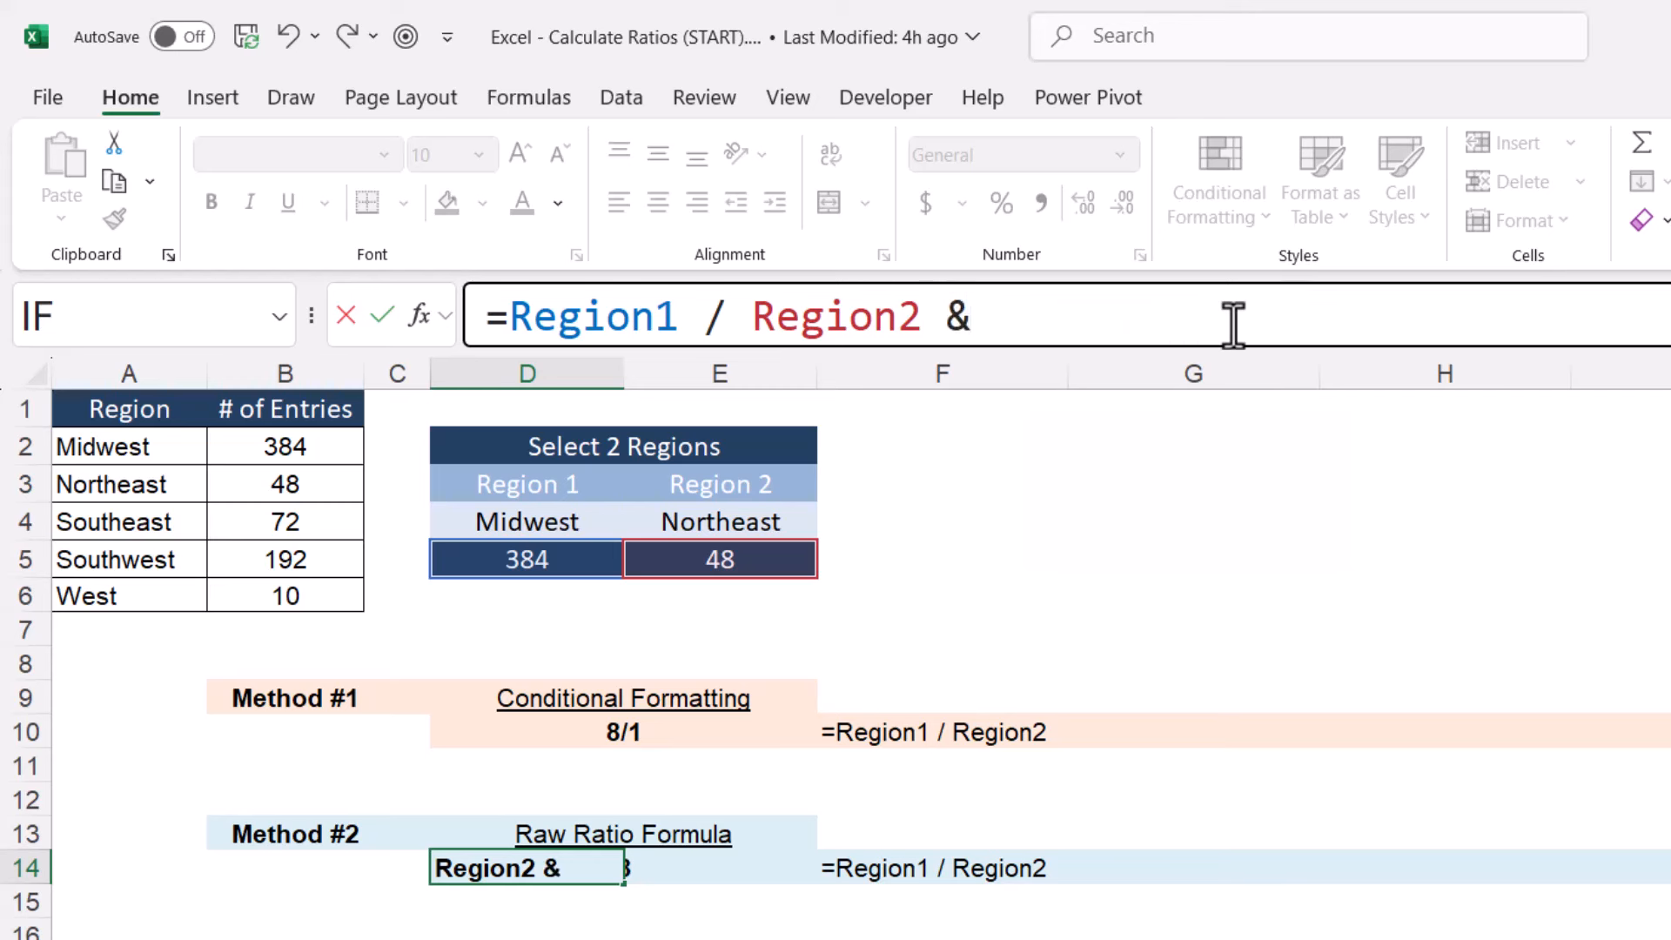
type(" \":1\"")
key("Return")
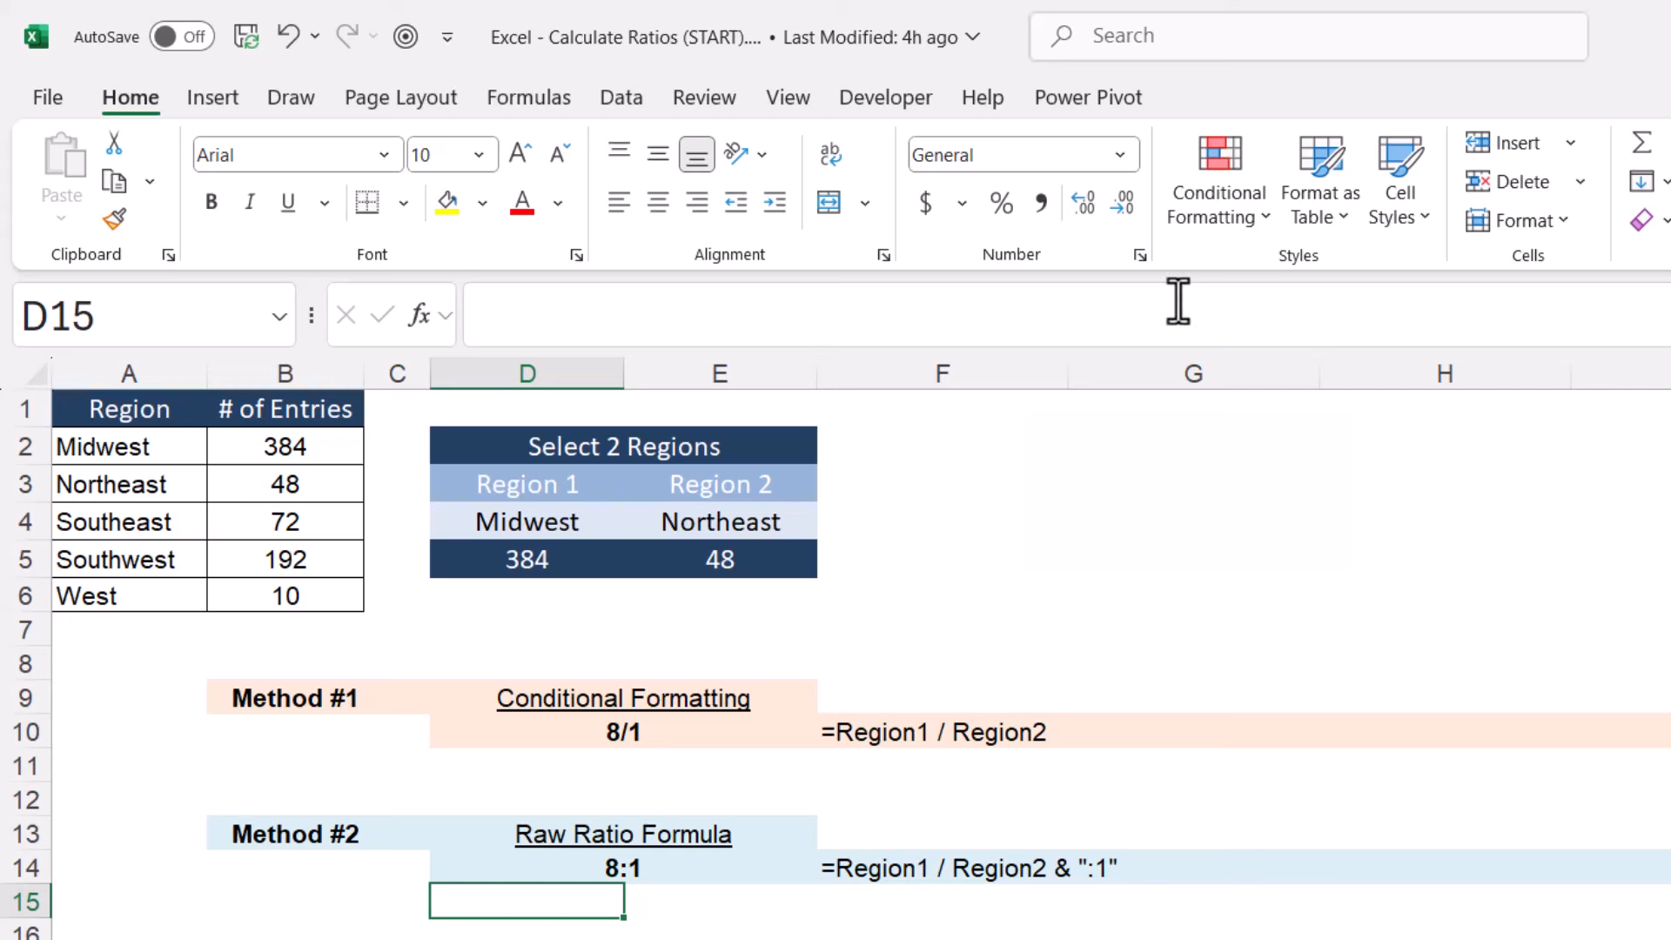
Change the Region 1 selection in D4 to Southeast and select the Region 2 cell E4
left_click(599, 520)
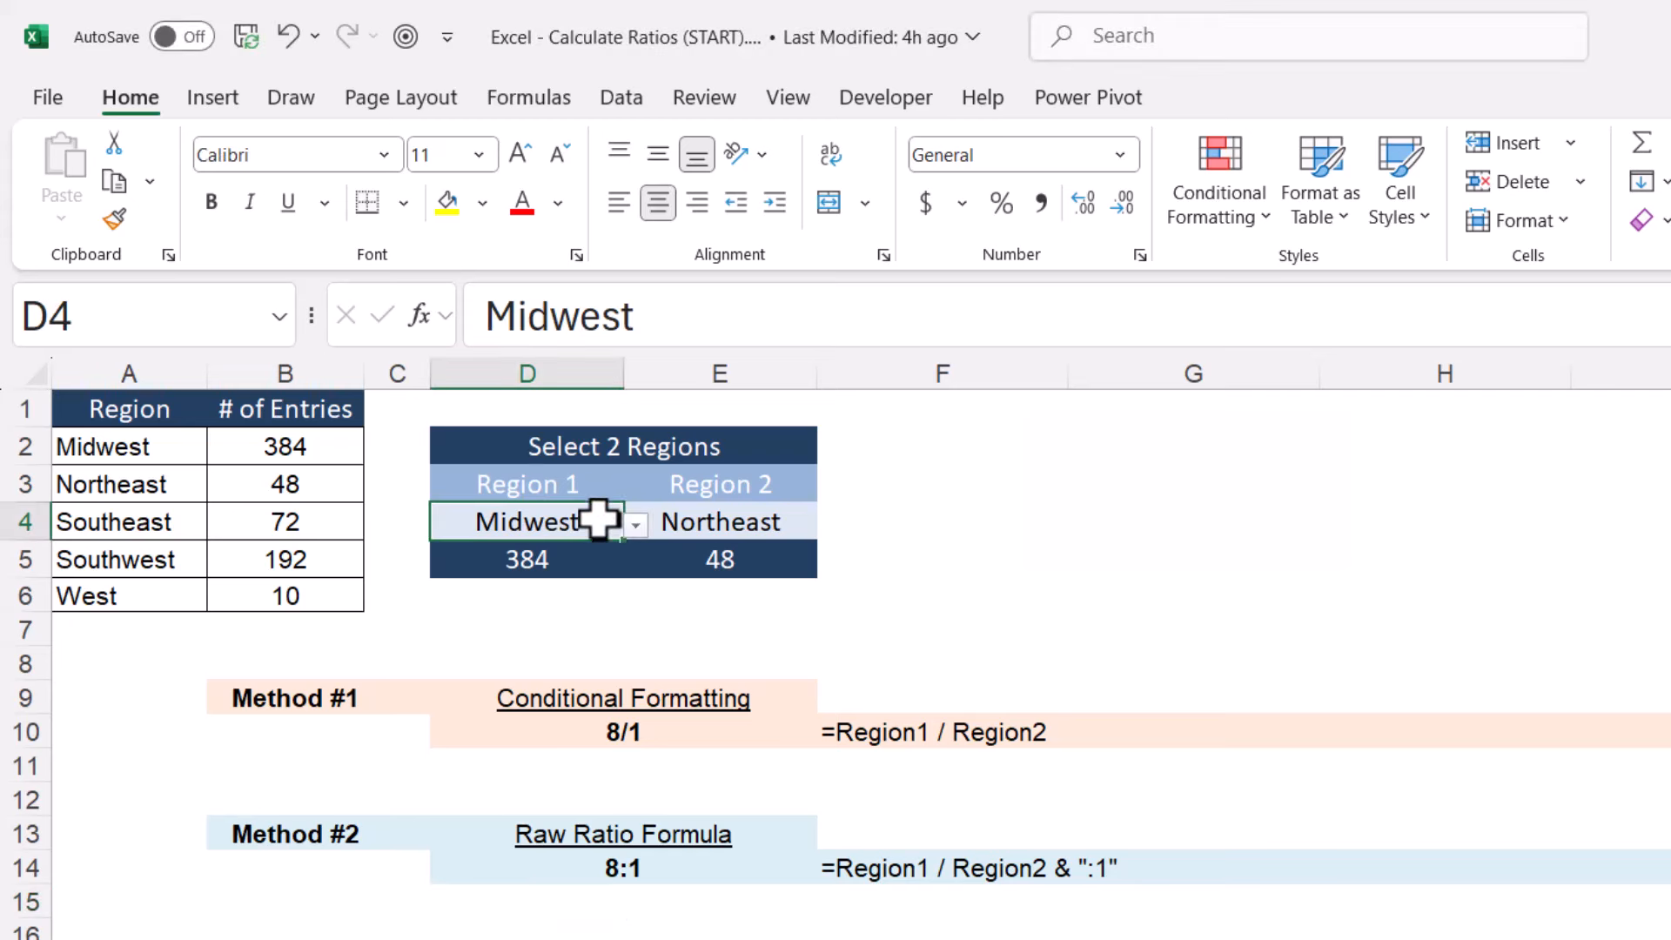
left_click(636, 522)
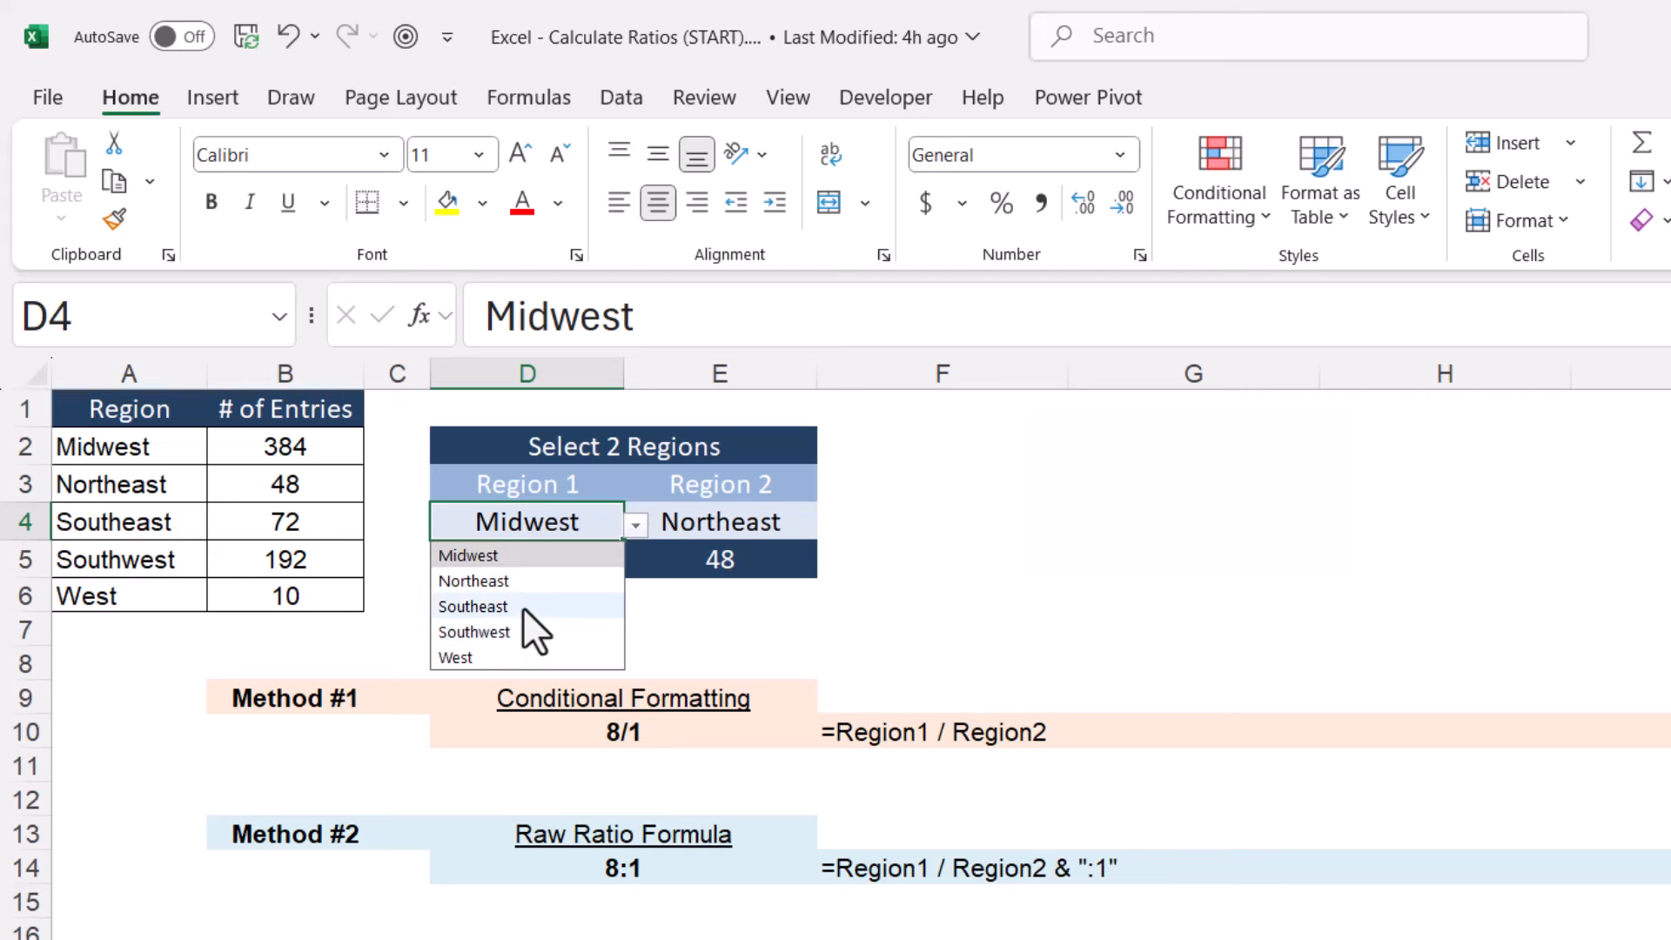
left_click(523, 605)
left_click(748, 517)
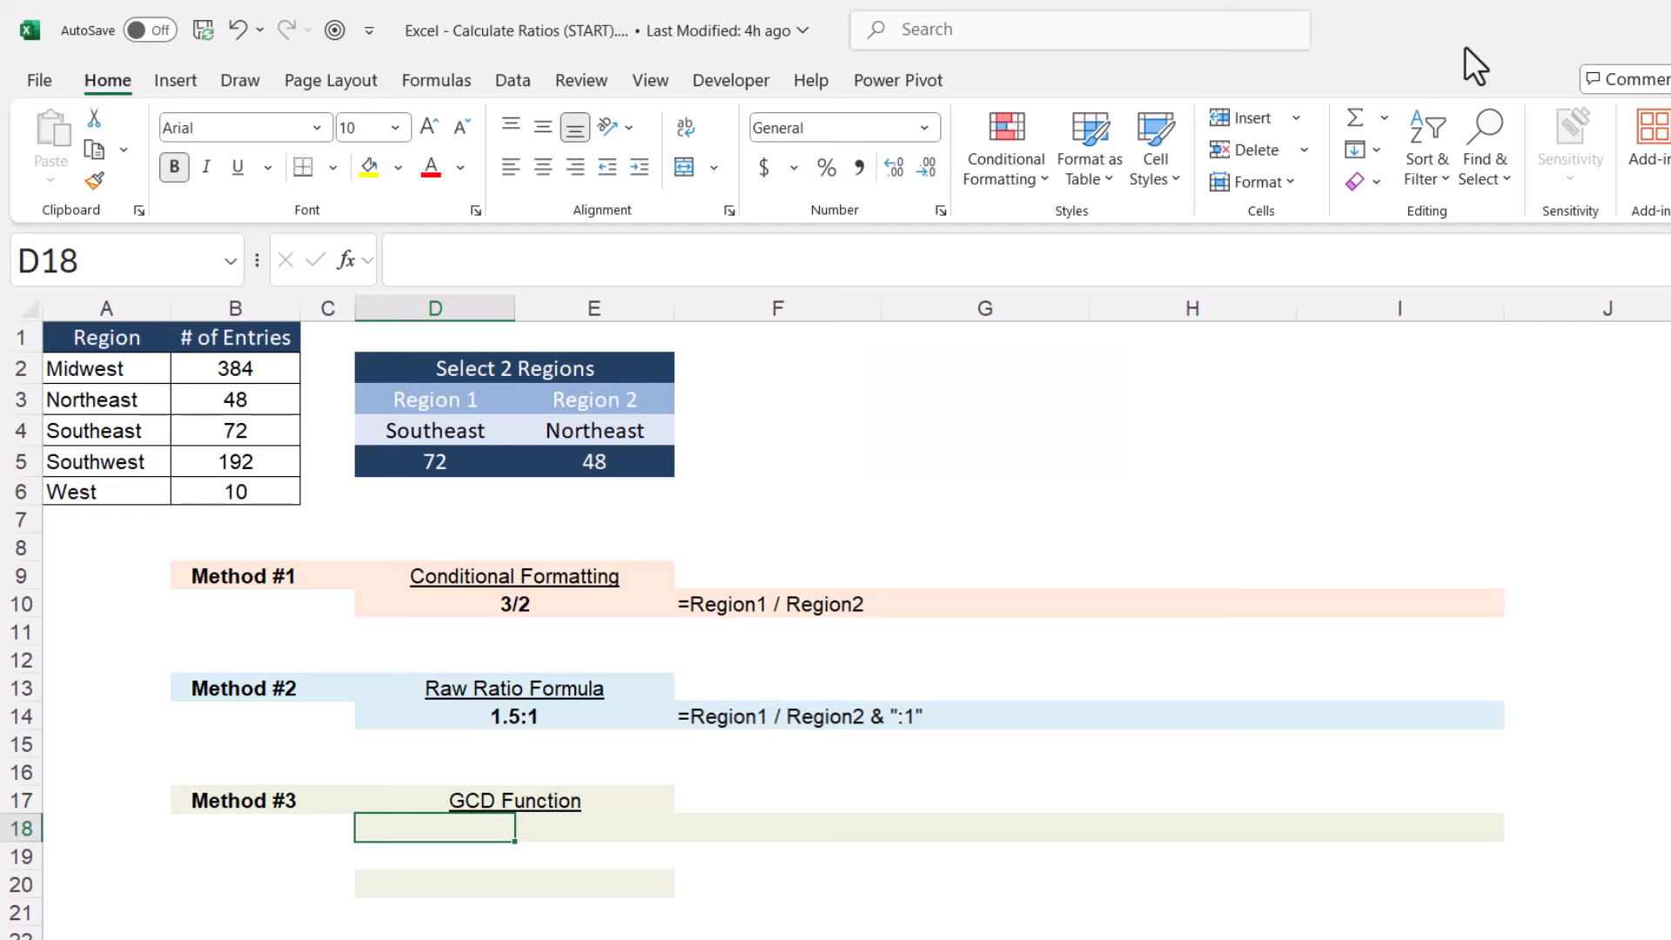
Enter the formula =GCD(Region1, Region2) in D18 under GCD Function, referencing cells D5 and E5
type("=")
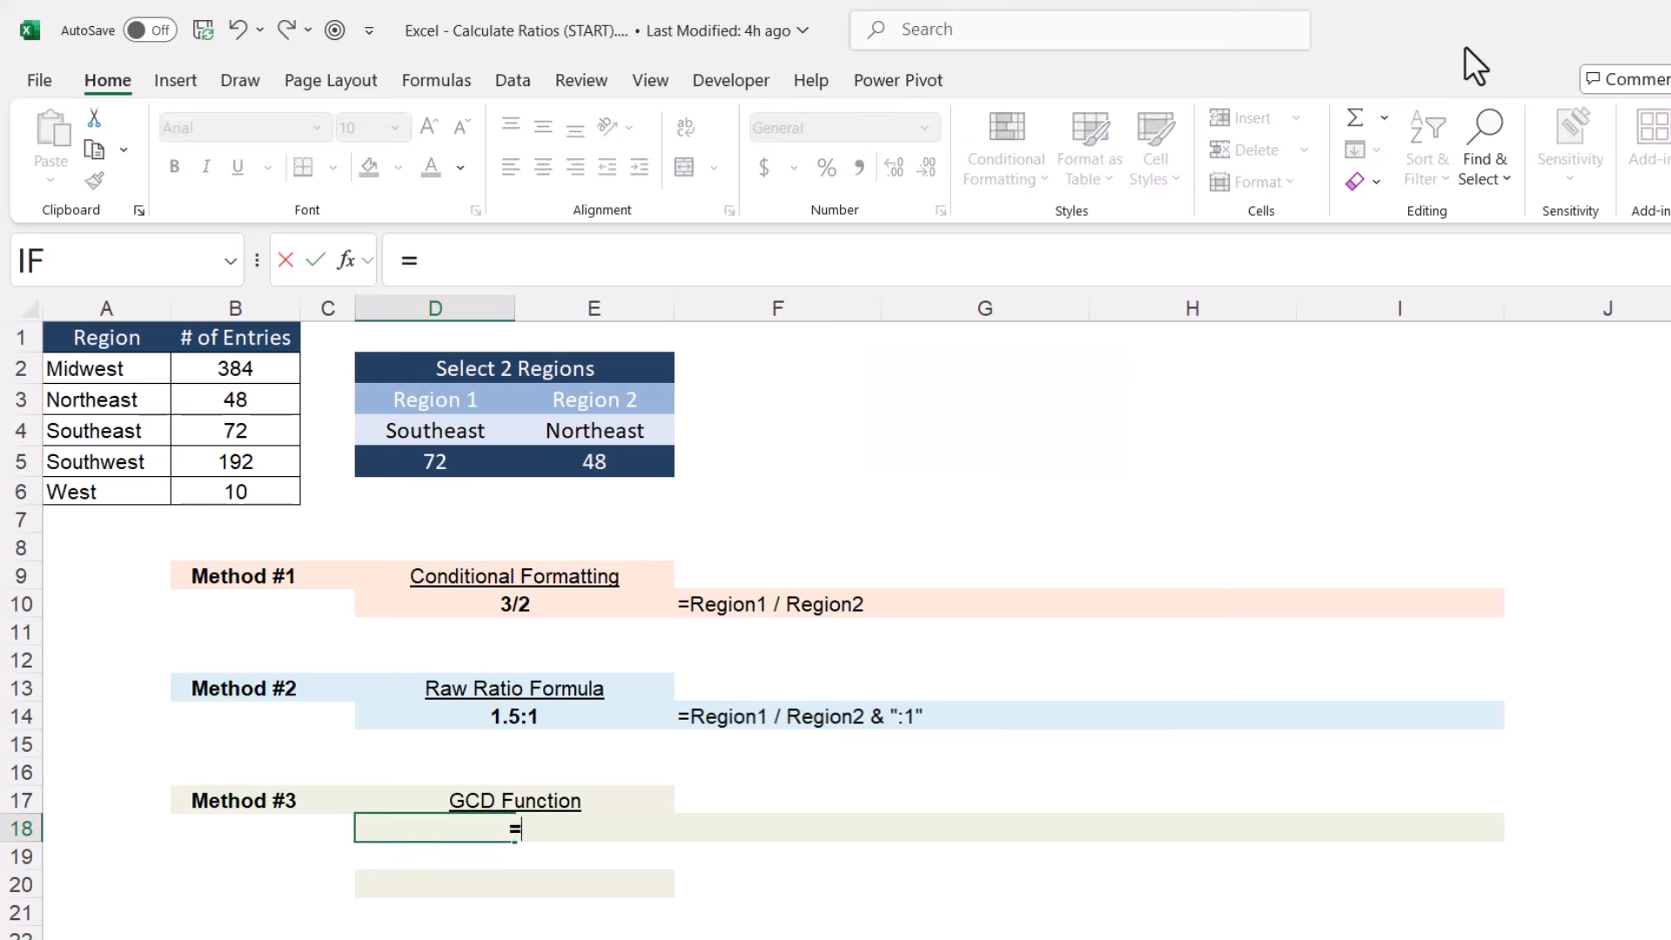
type("GCD(")
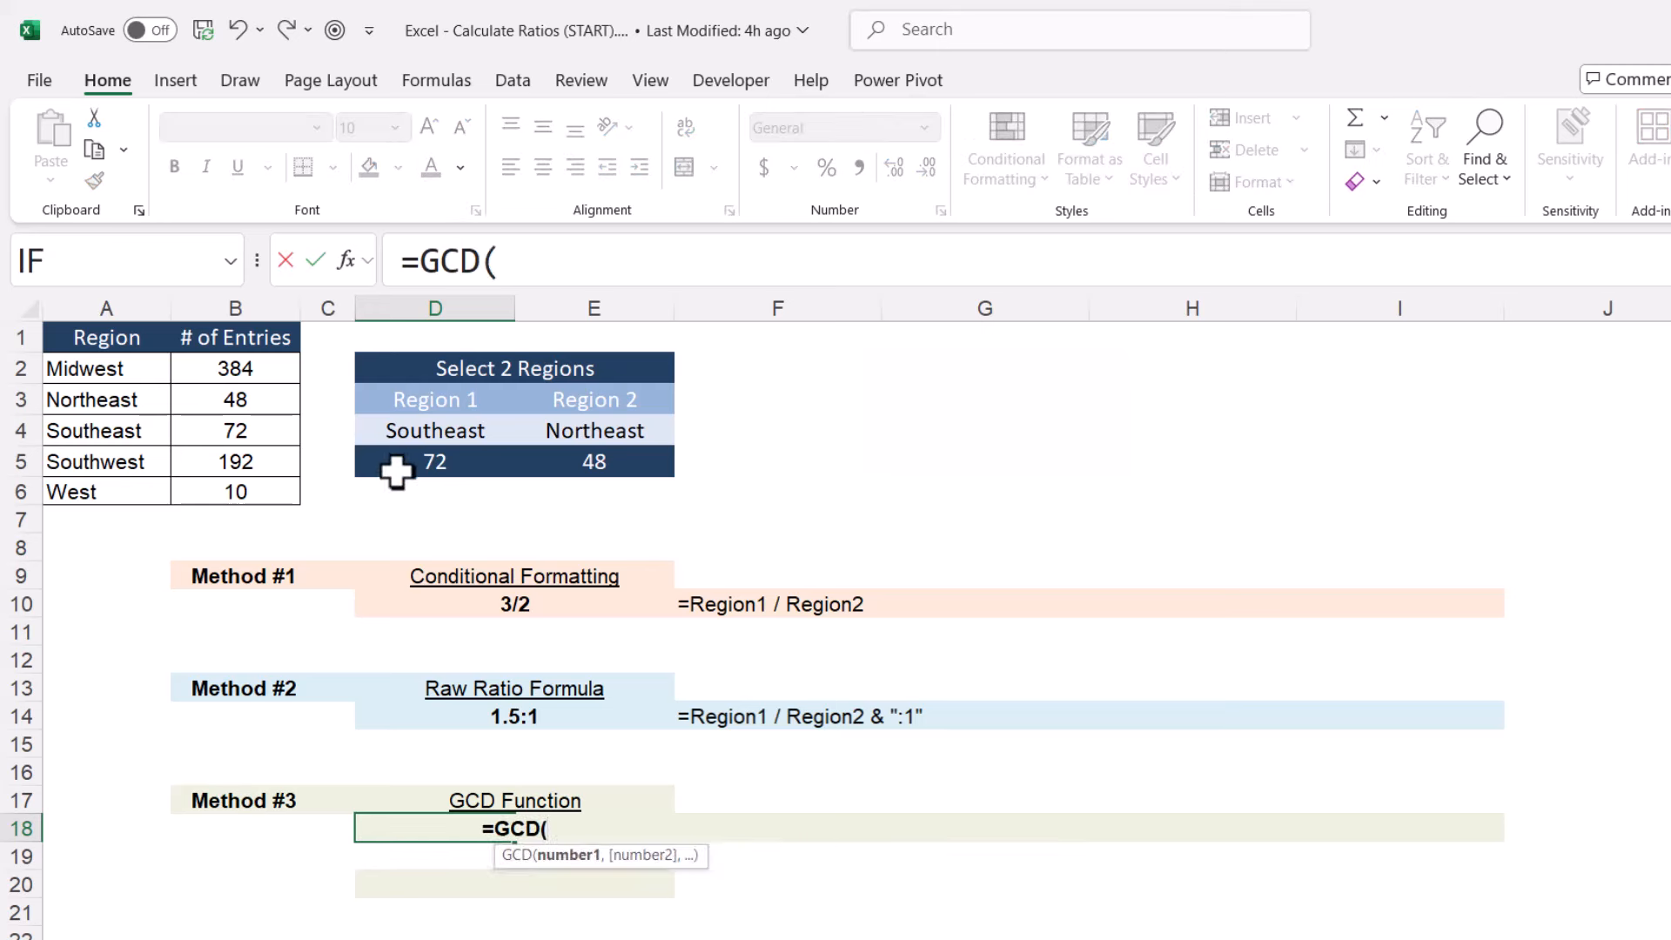
left_click(398, 468)
type(",")
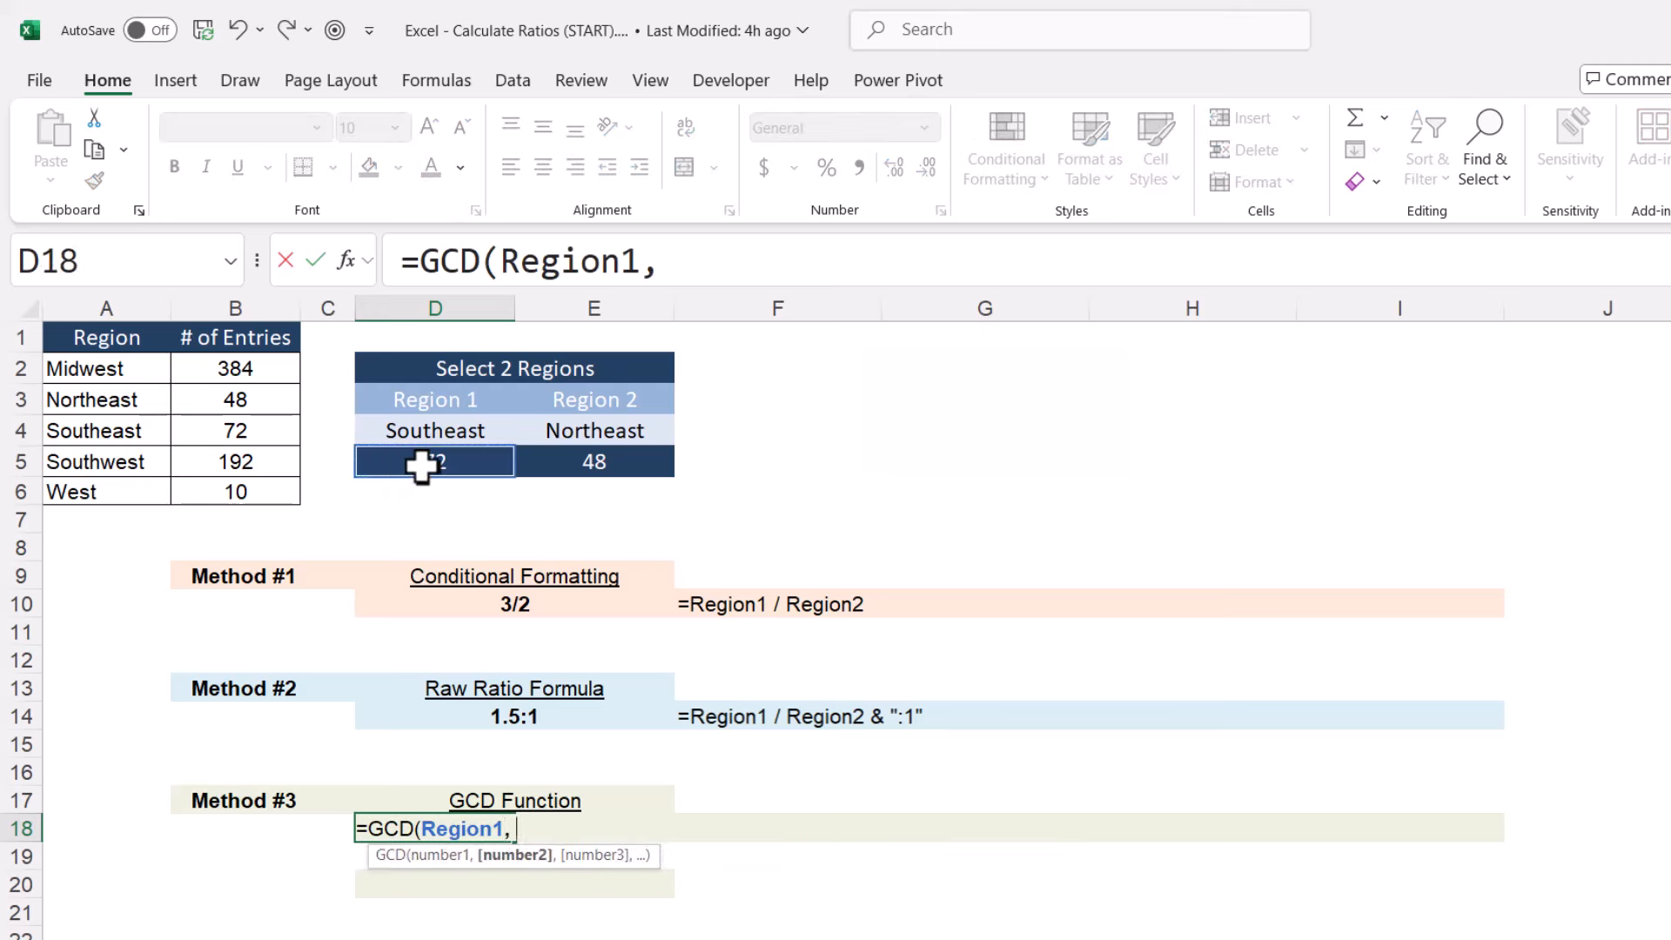
left_click(561, 463)
key("Return")
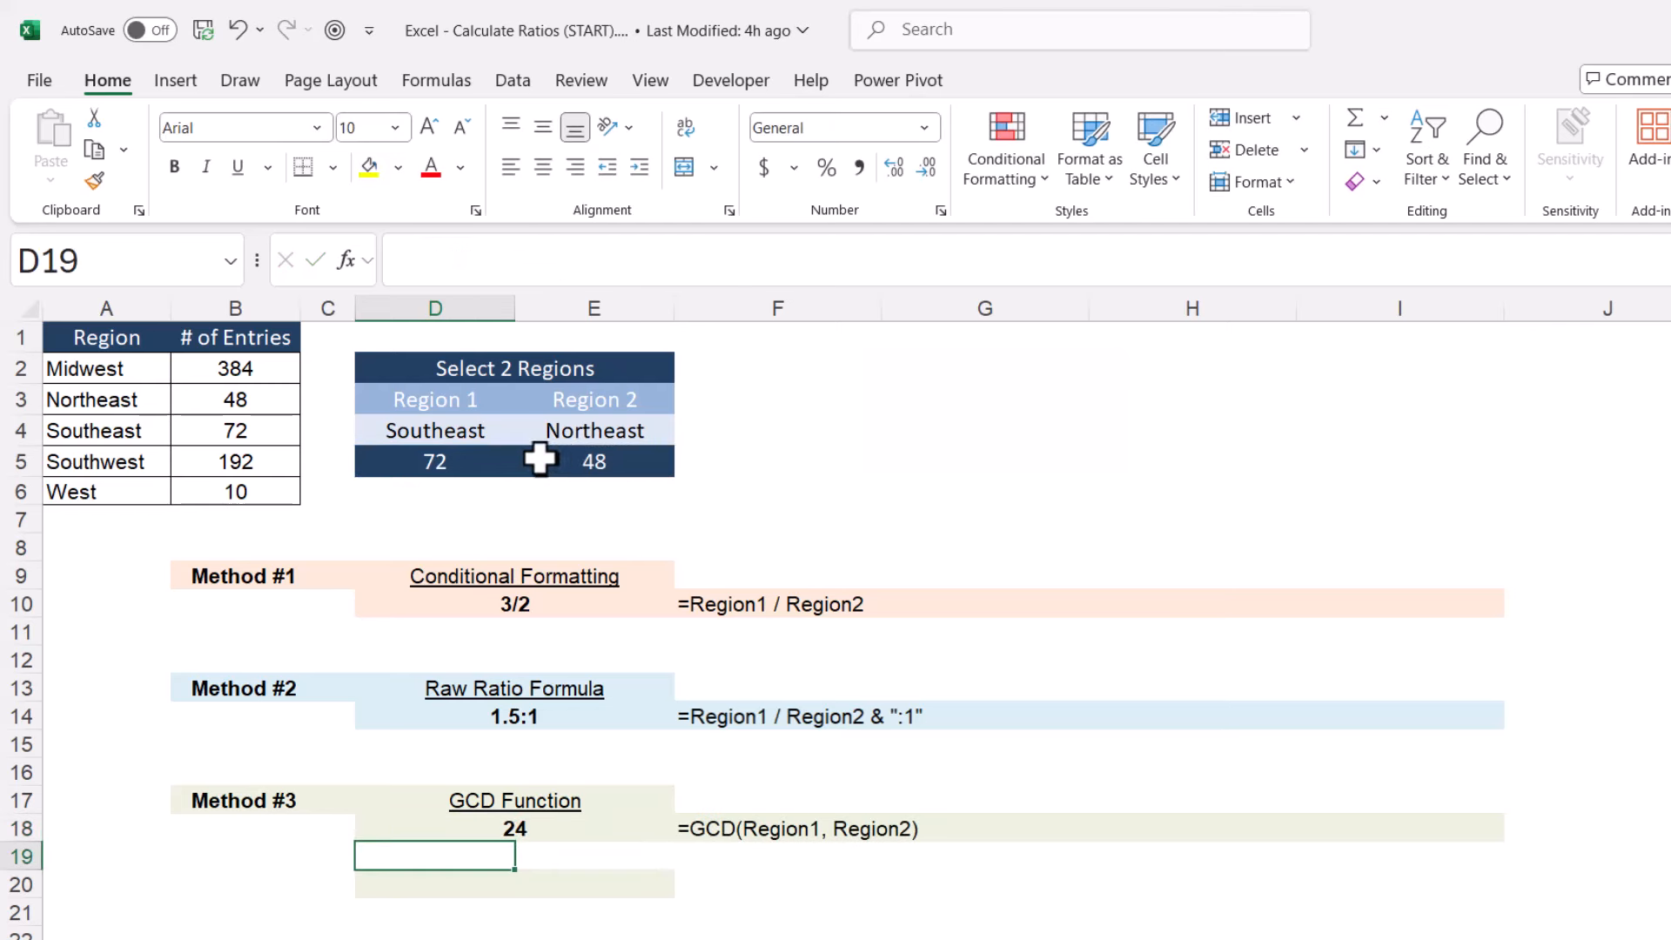
Divide Region 1 by the GCD in D18 so that the formula reads =Region1 / GCD(Region1, Region2)
left_click(463, 827)
left_click(420, 262)
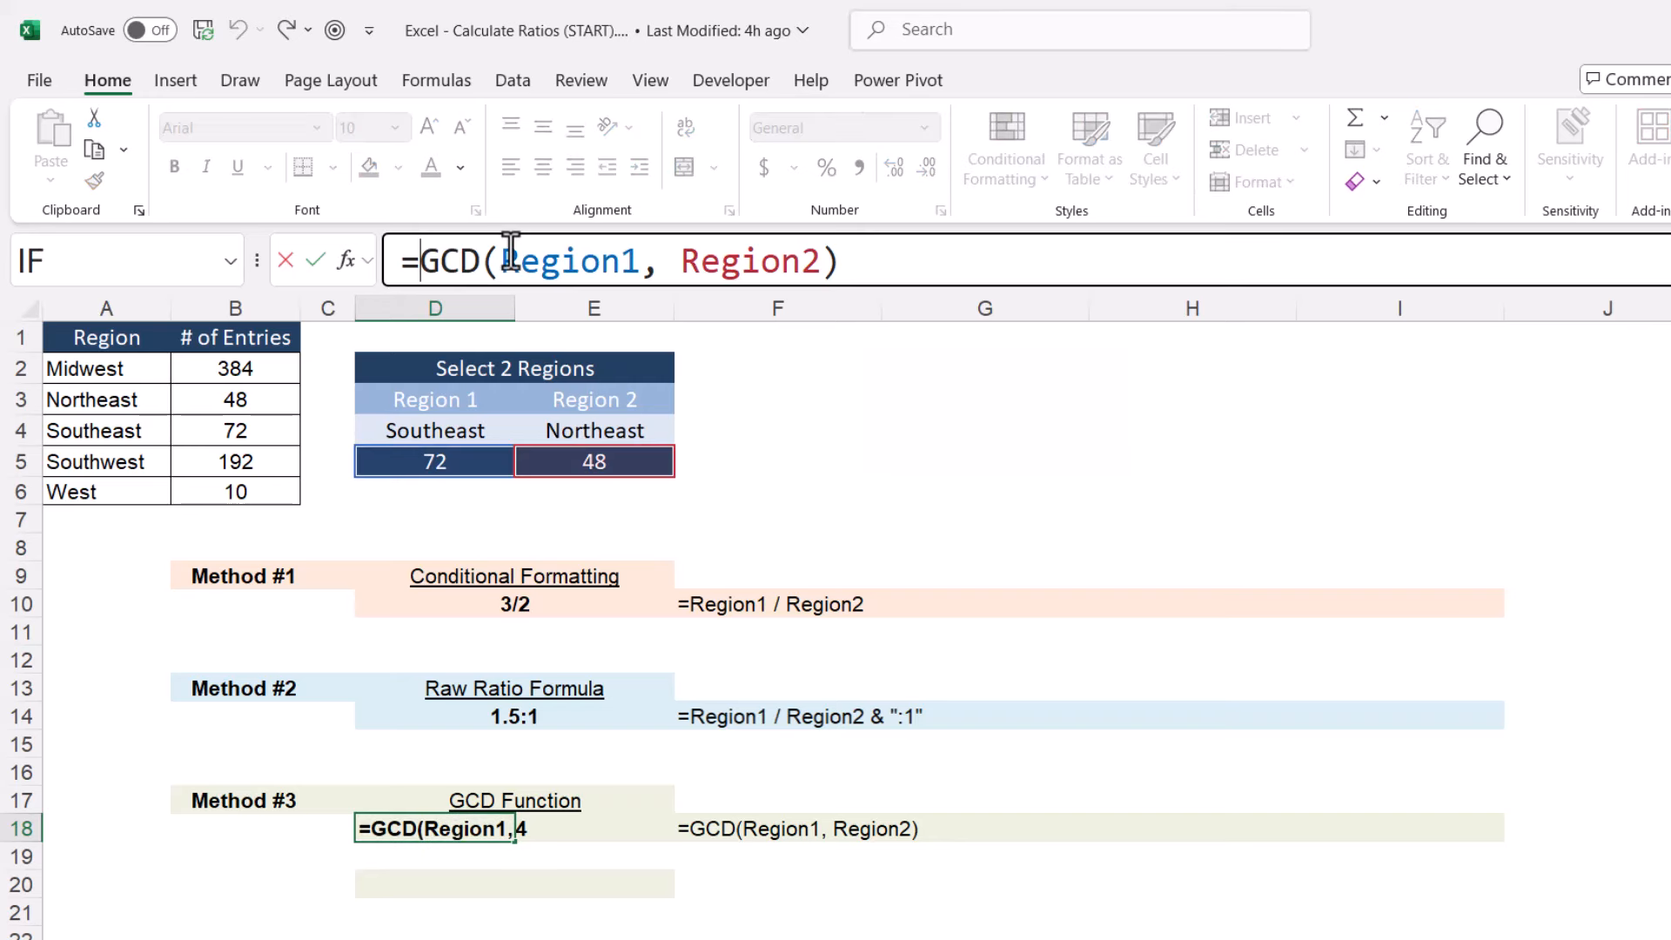
left_click(389, 455)
type("/")
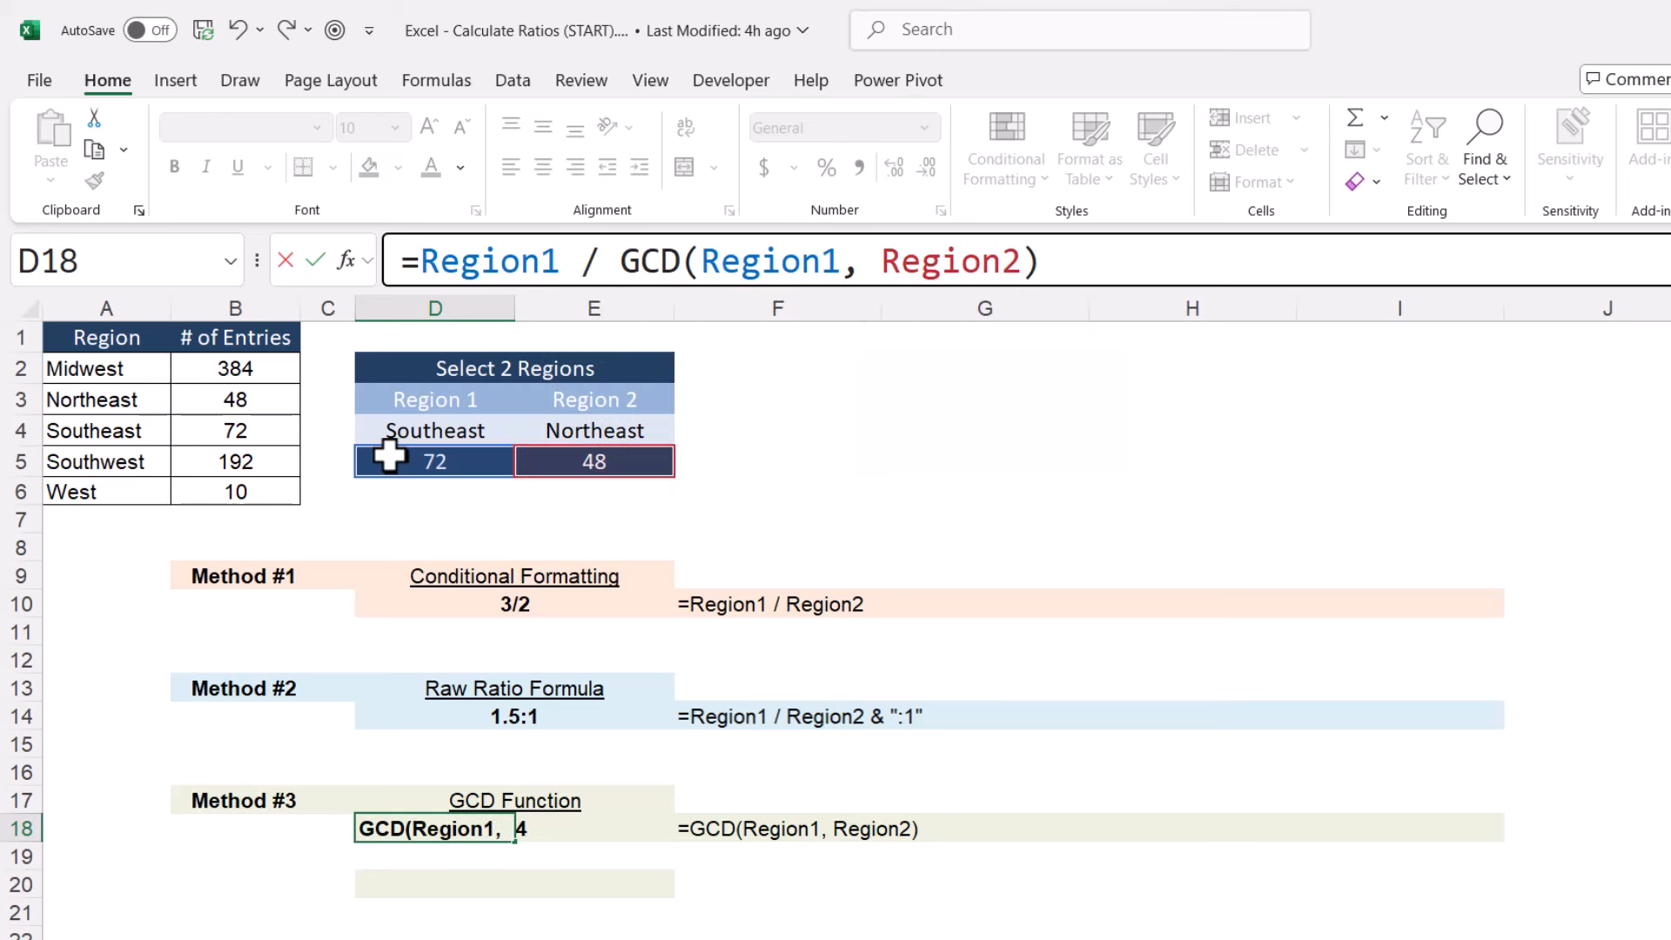
key("Return")
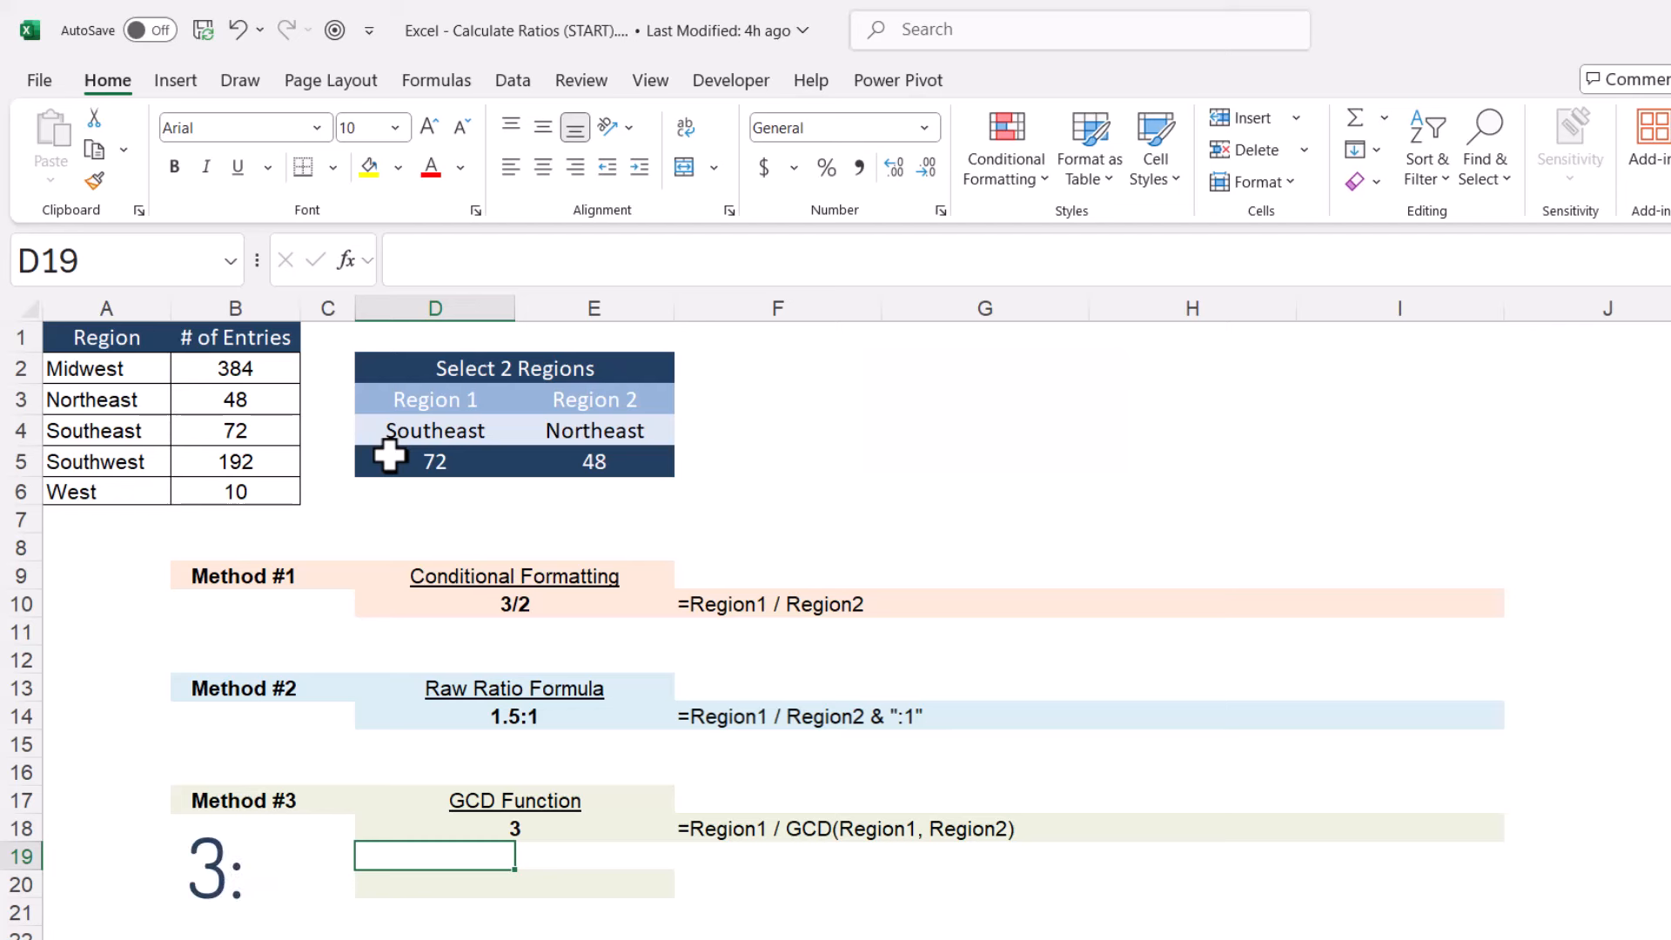
Change the numerator of the D18 formula to Region2, making it =Region2 / GCD(Region1, Region2)
key("Up")
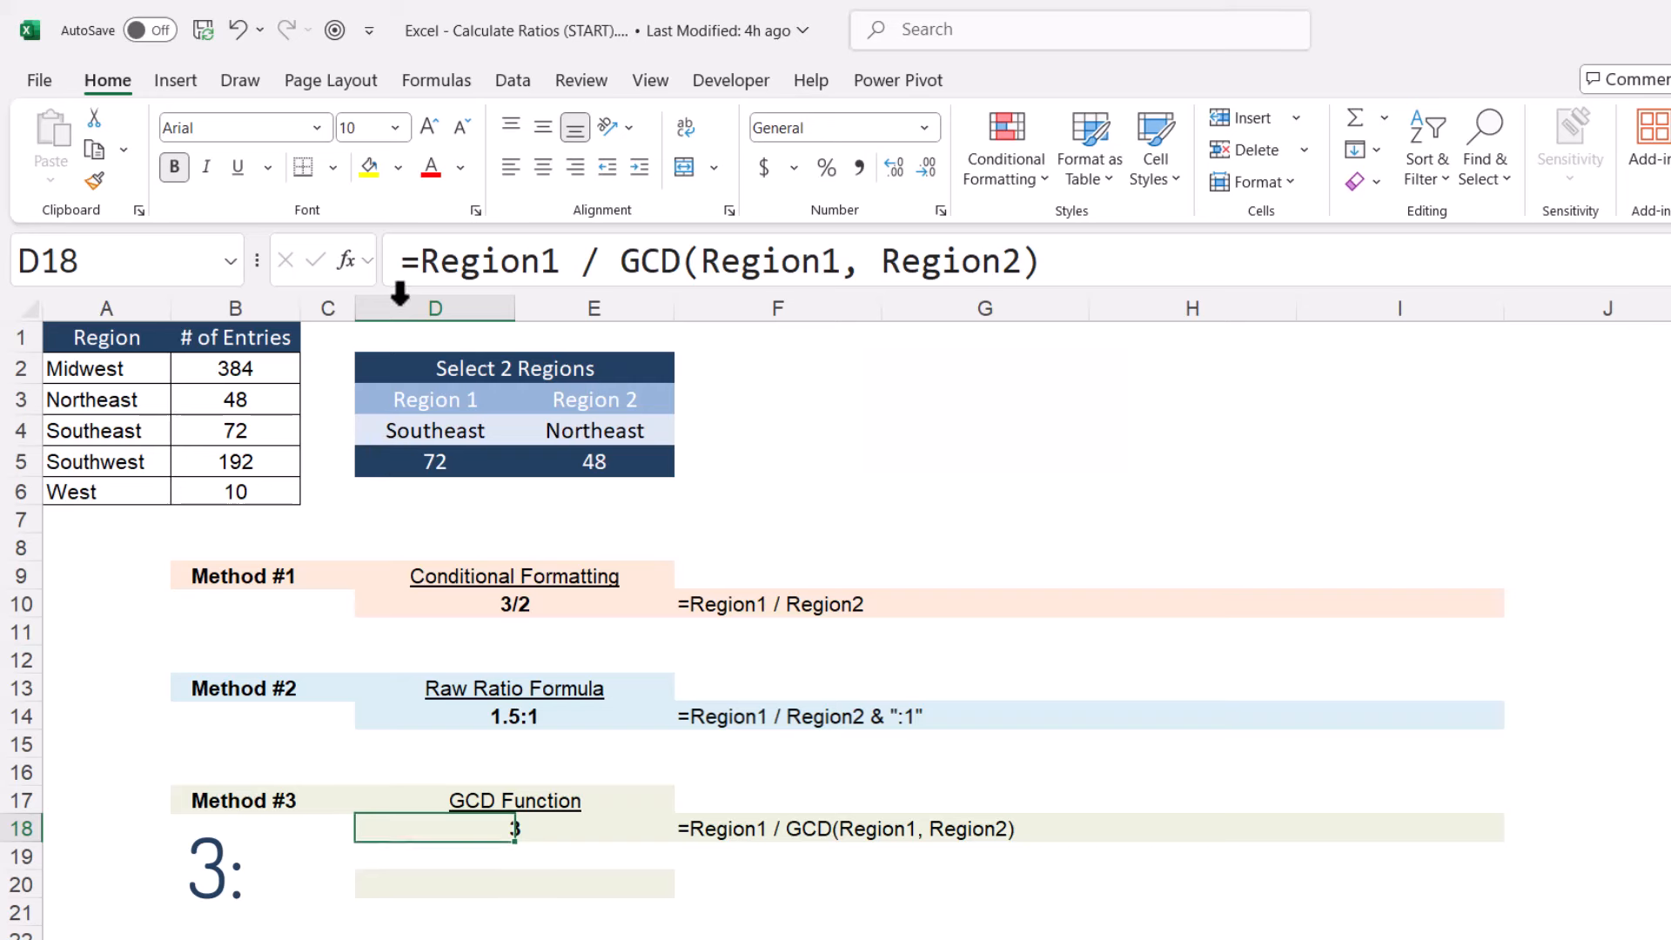
left_click_drag(542, 262, 559, 261)
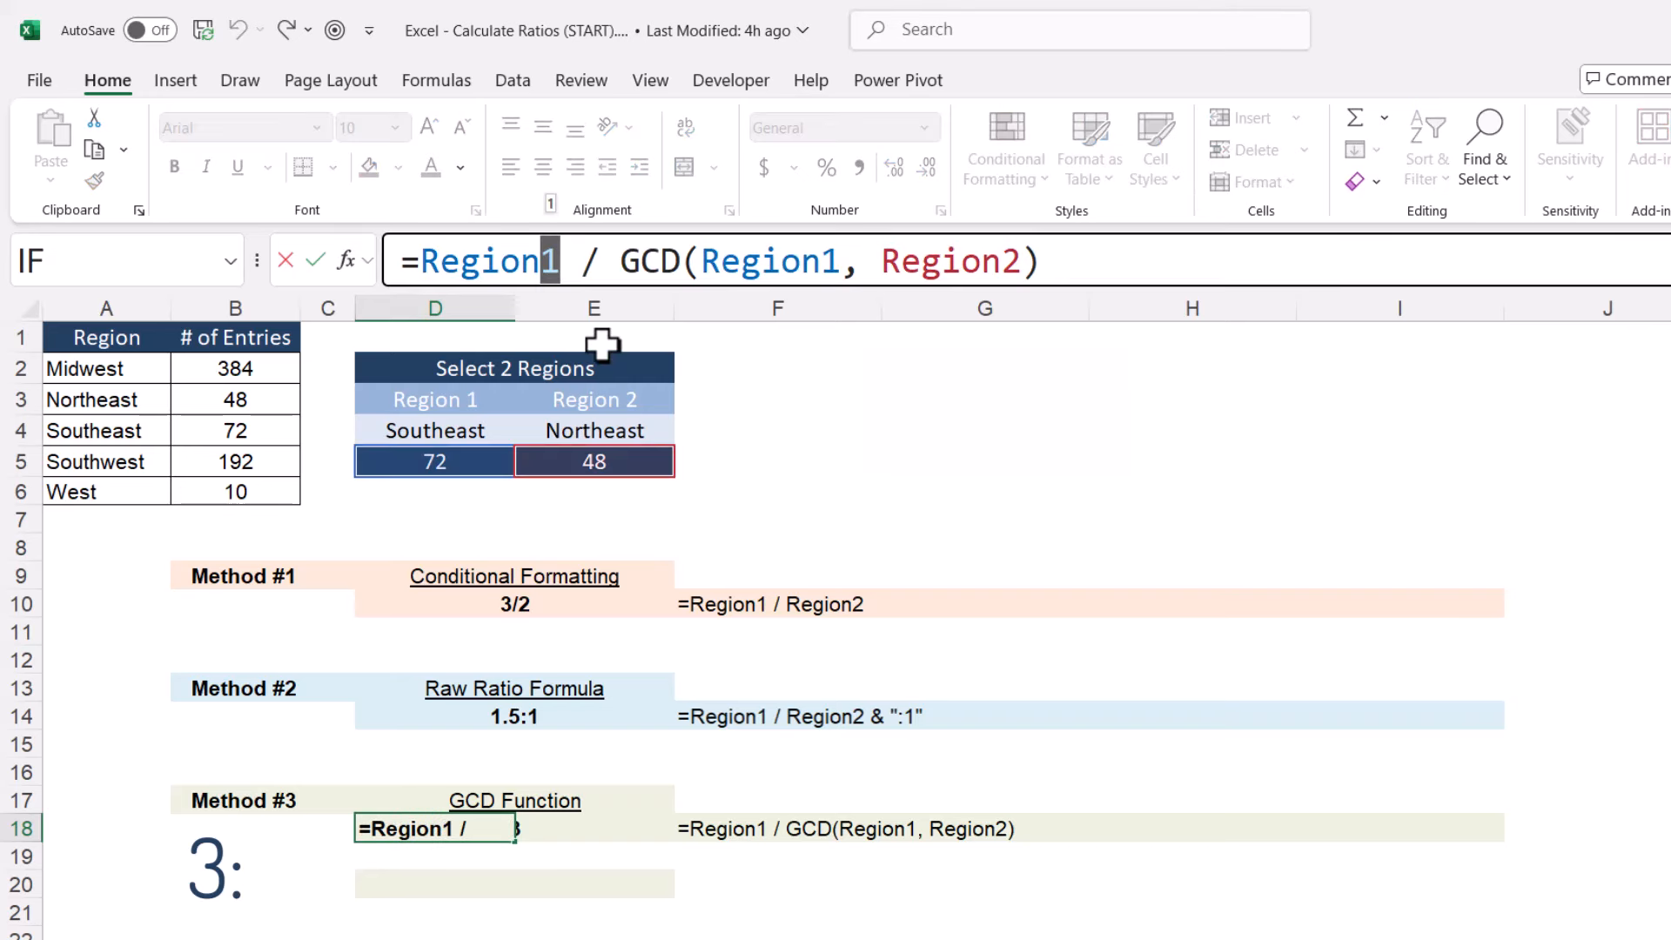
type("2")
key("Return")
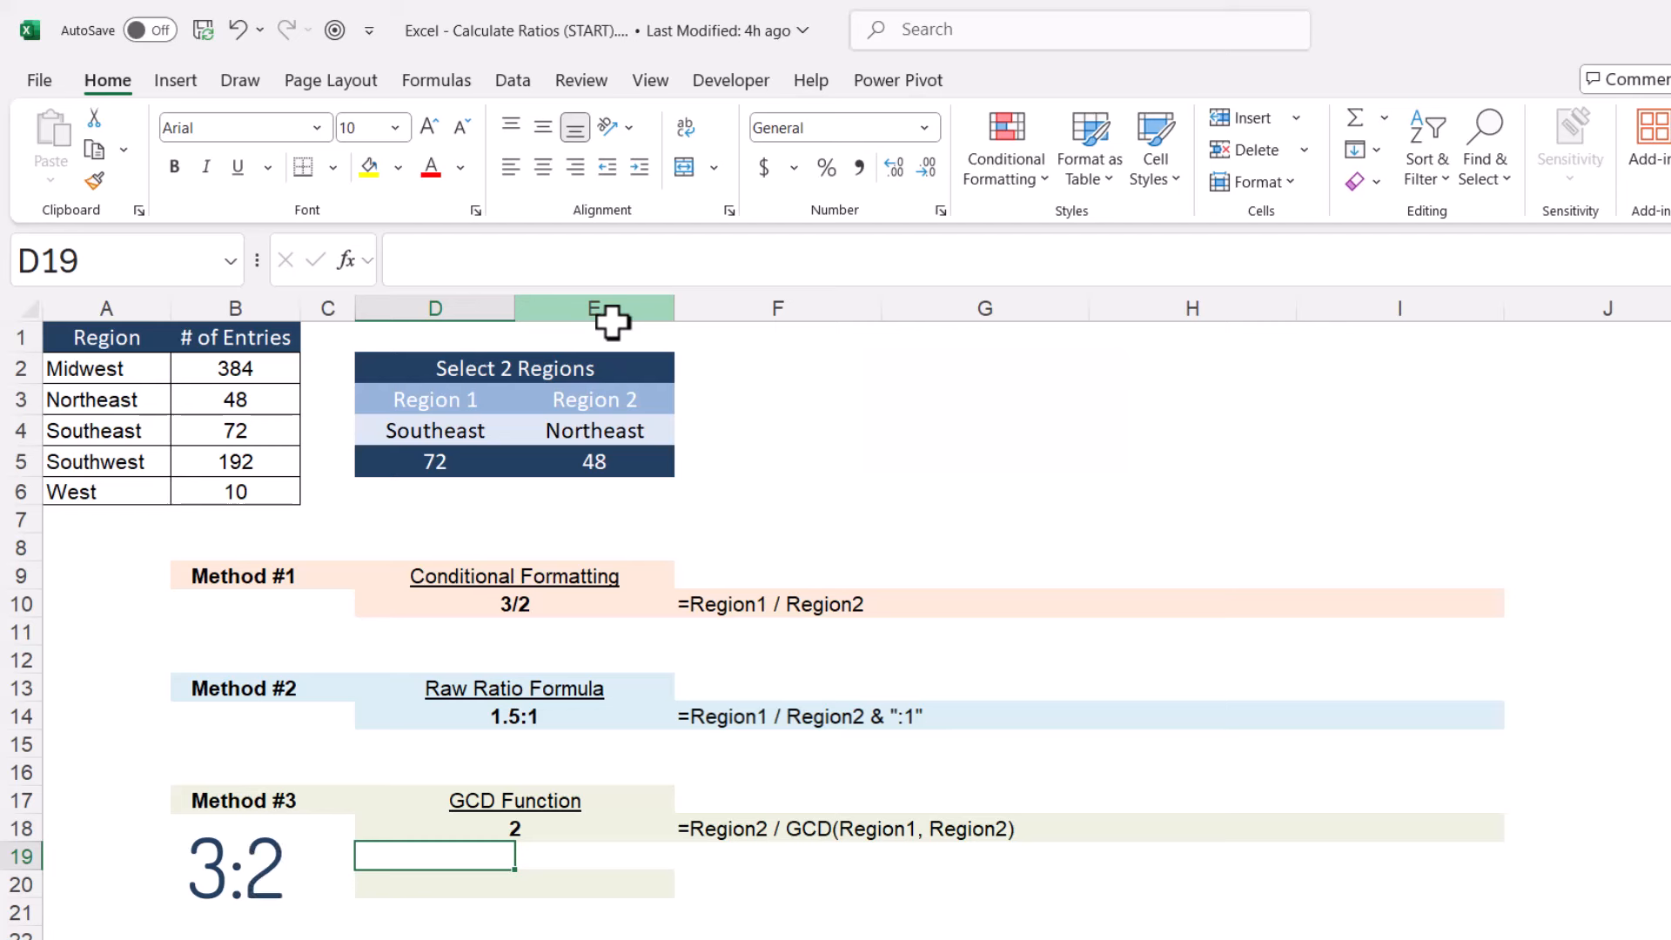
Restore the Region1 numerator in D18 and extend the formula to =Region1 / GCD(Region1, Region2) & ":" & Region2 / GCD(Region1, Region2)
key("Up")
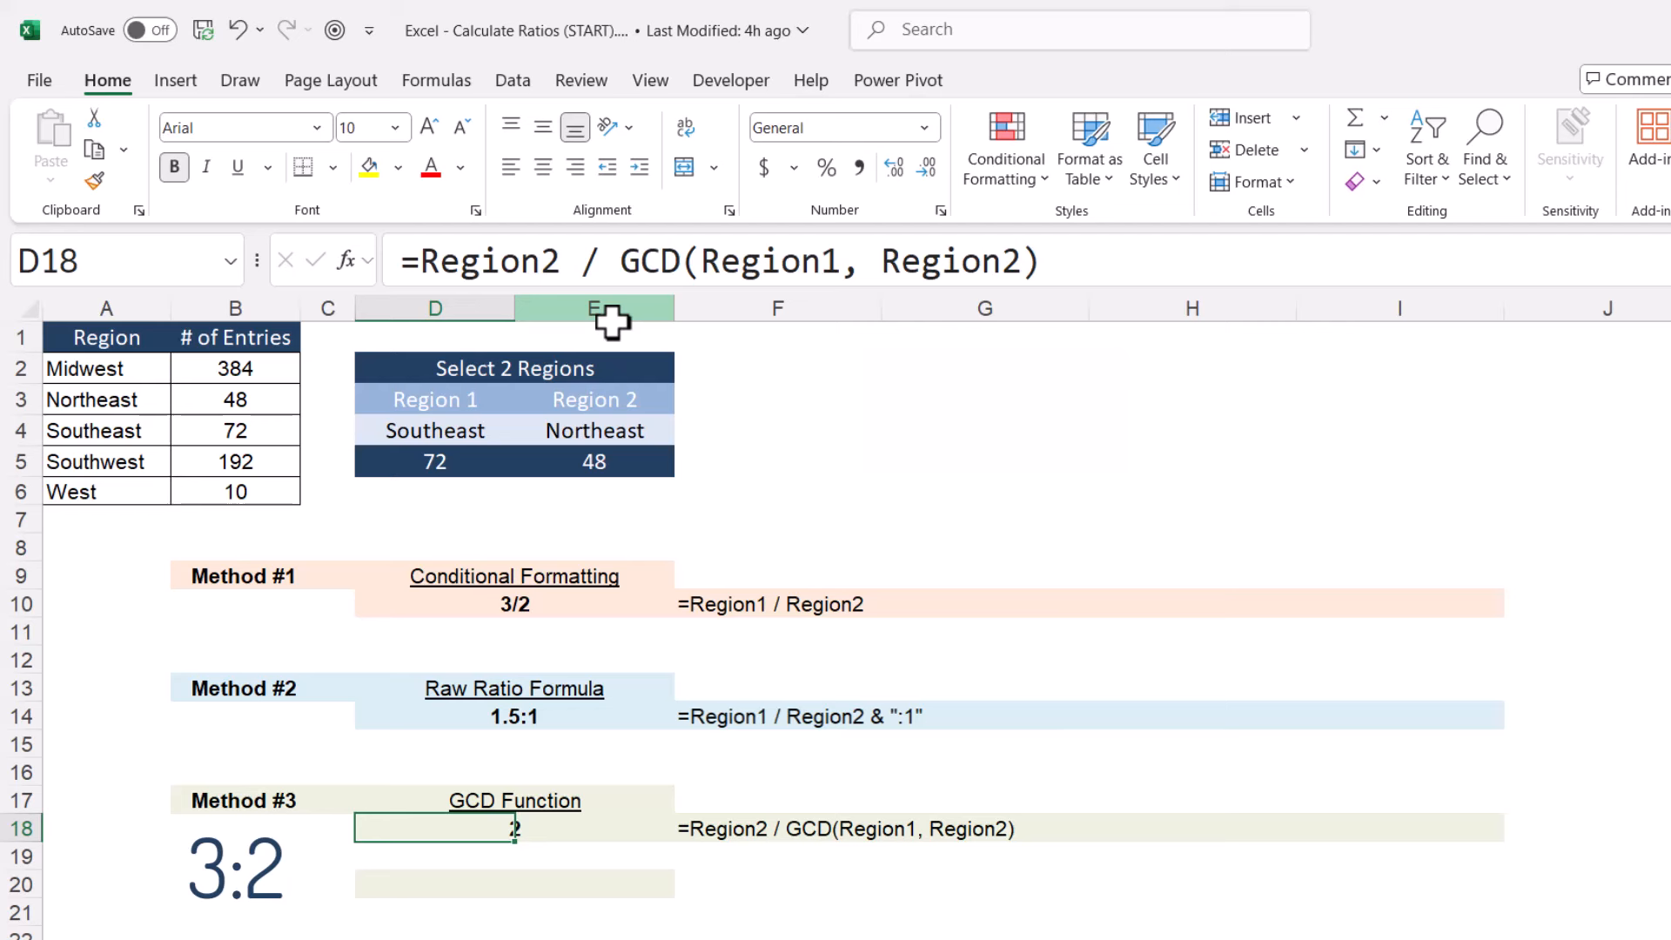
left_click(557, 261)
key("BackSpace")
type("1")
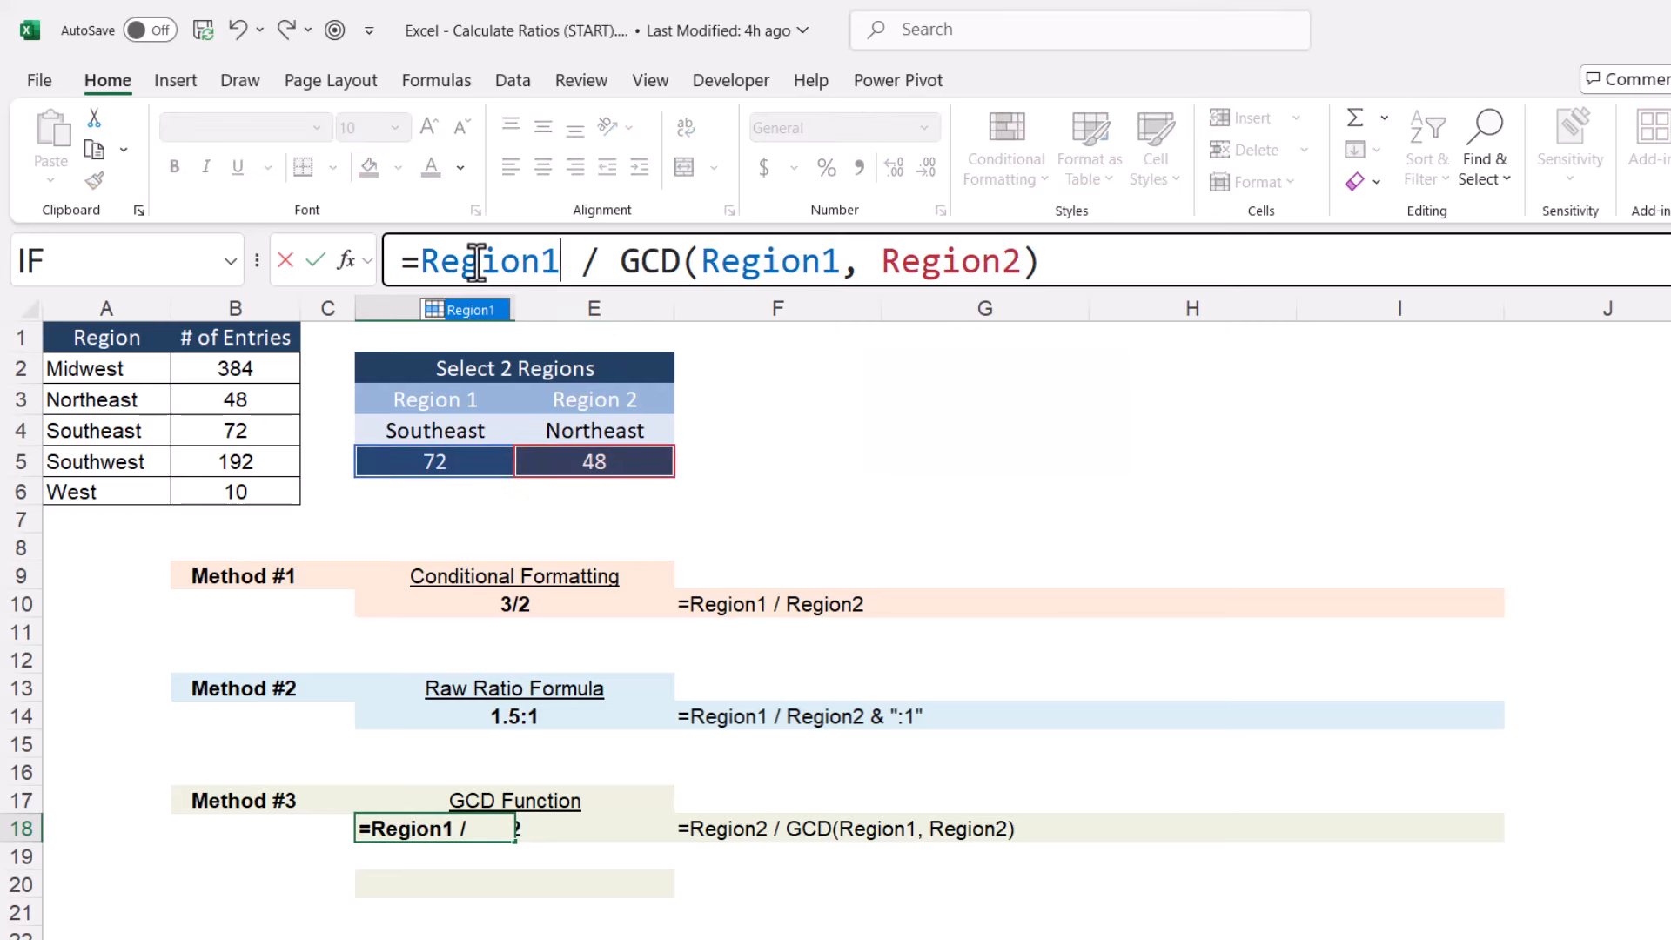
left_click_drag(420, 261, 1142, 278)
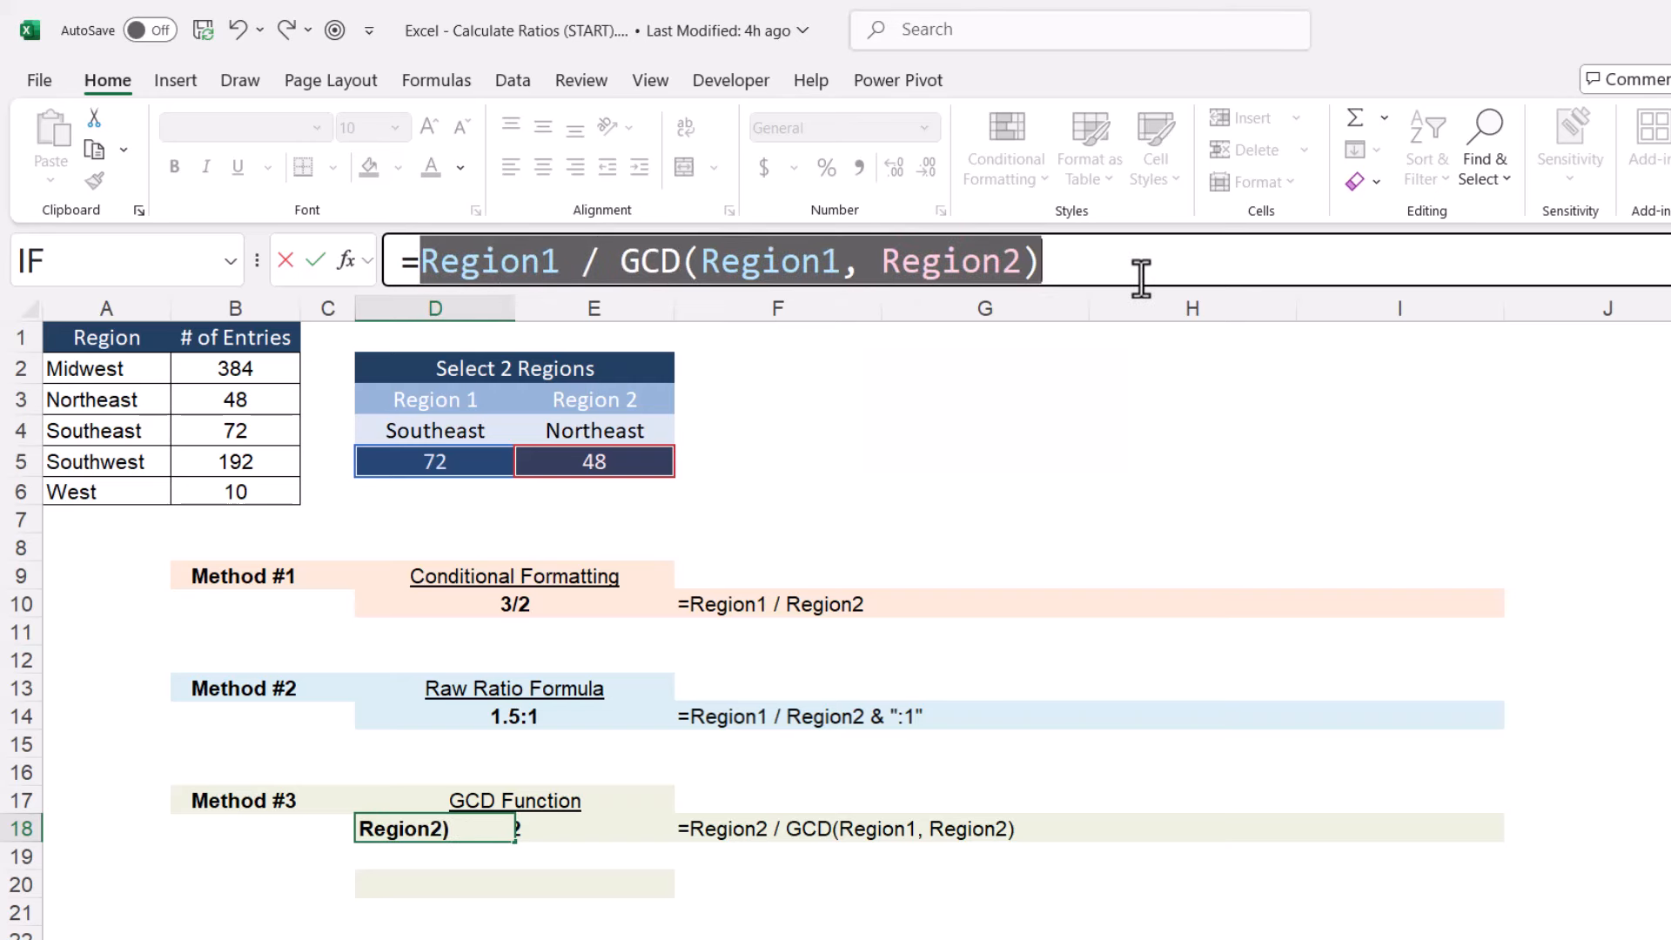
key("ctrl+c")
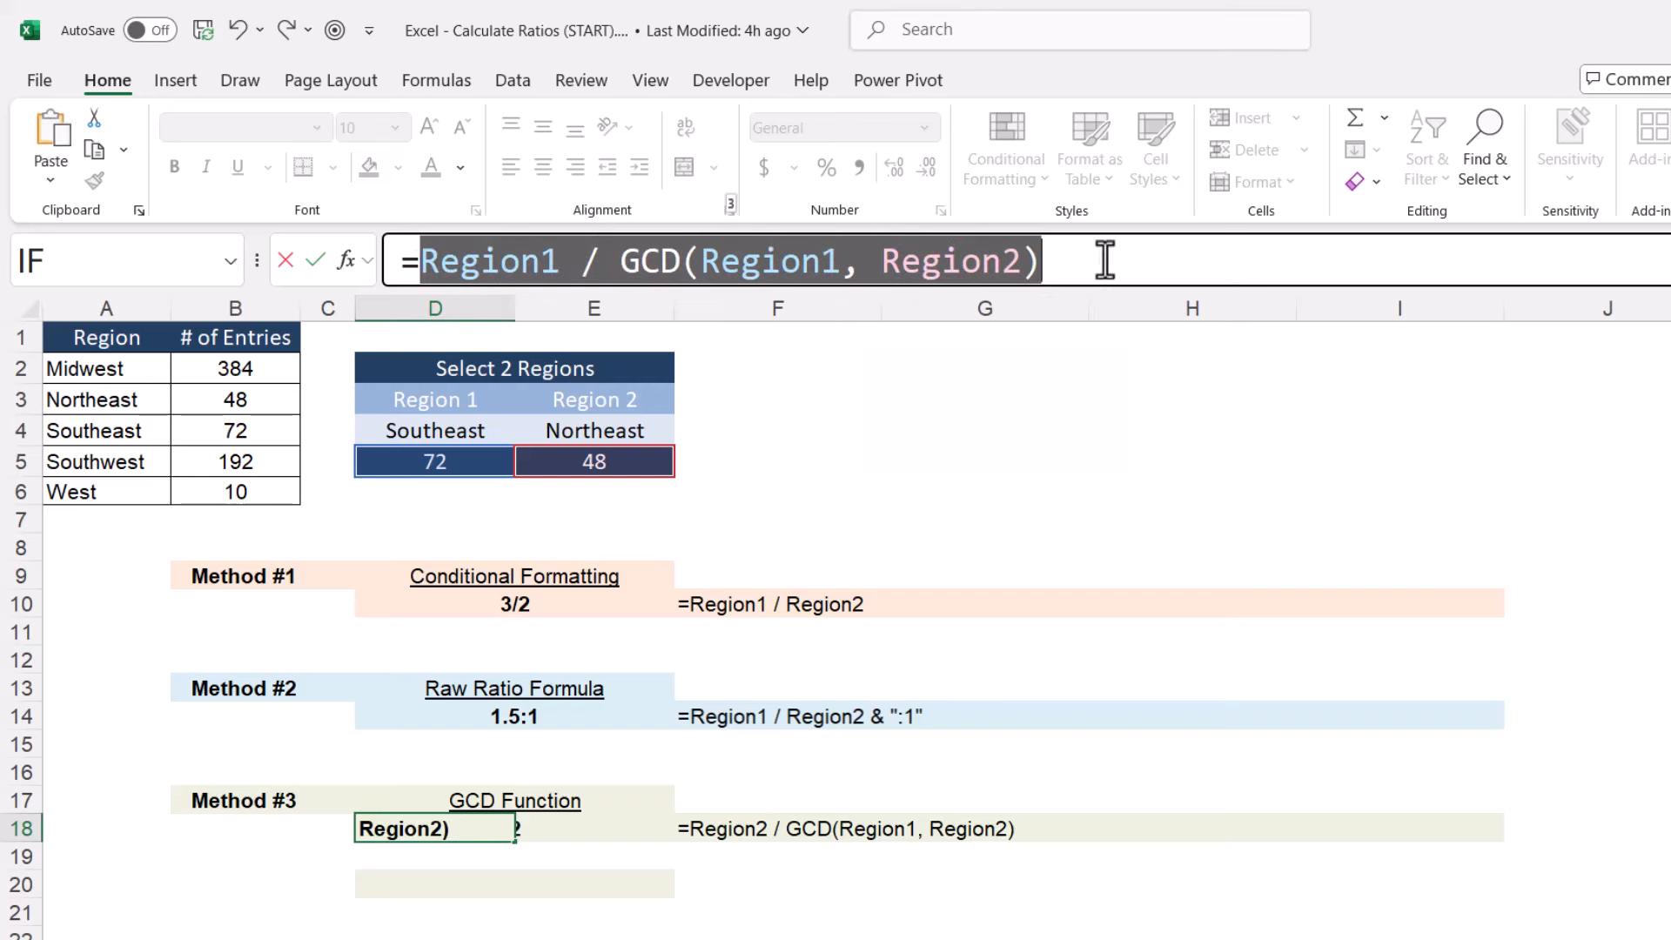
left_click(1131, 270)
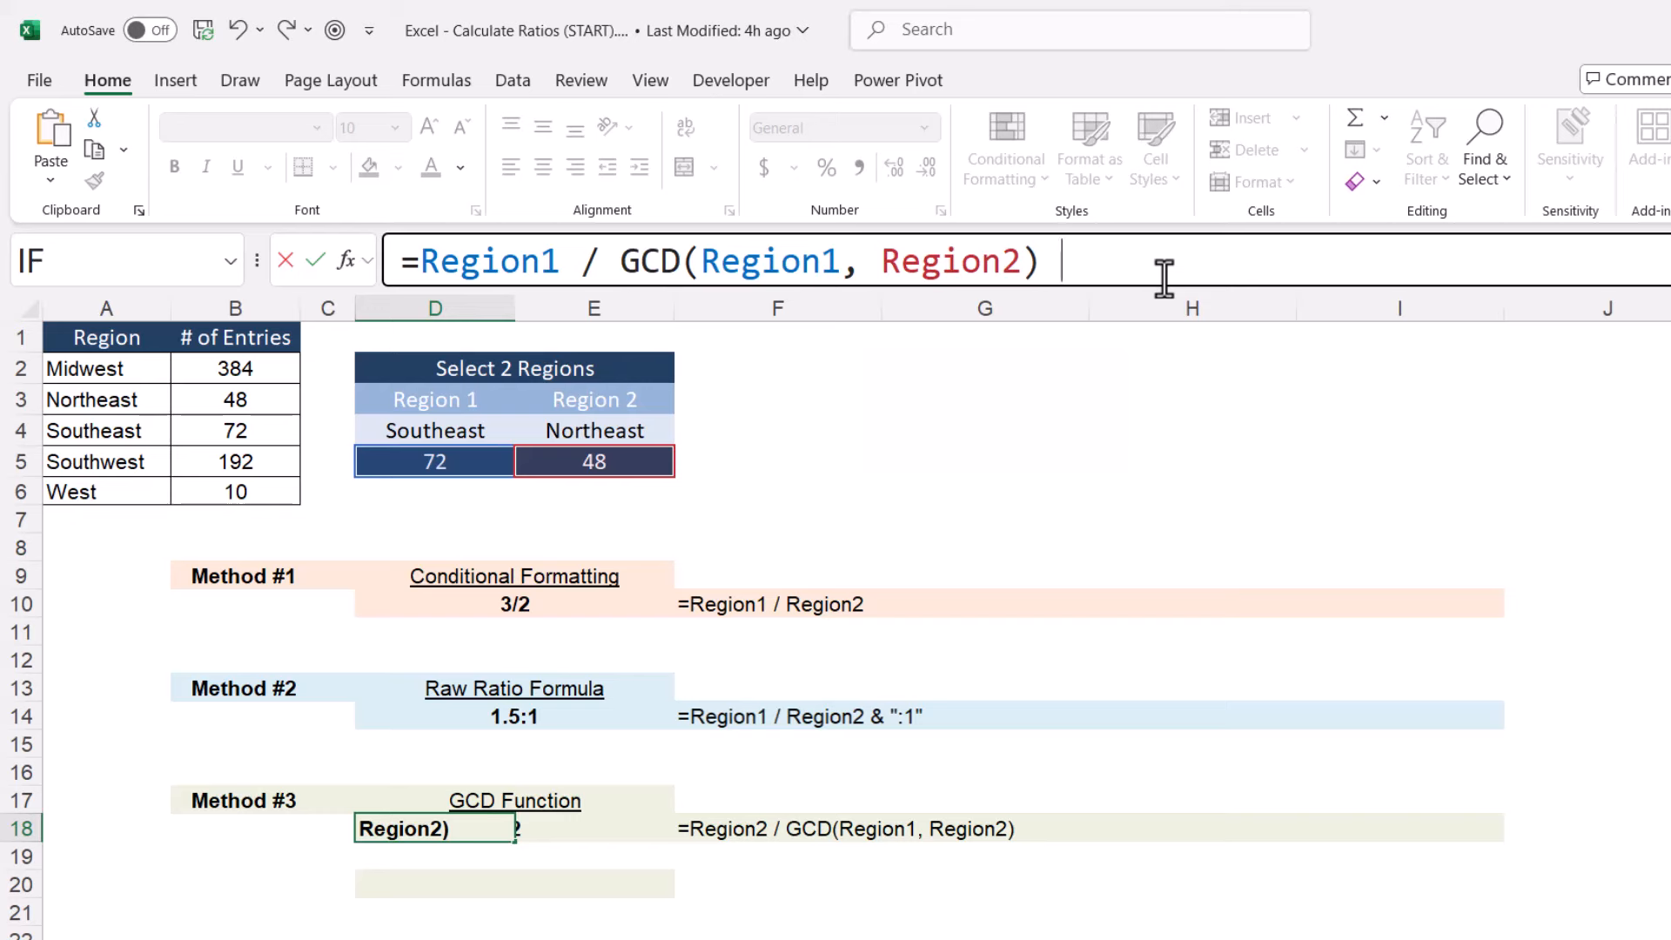
type("& \":\" &")
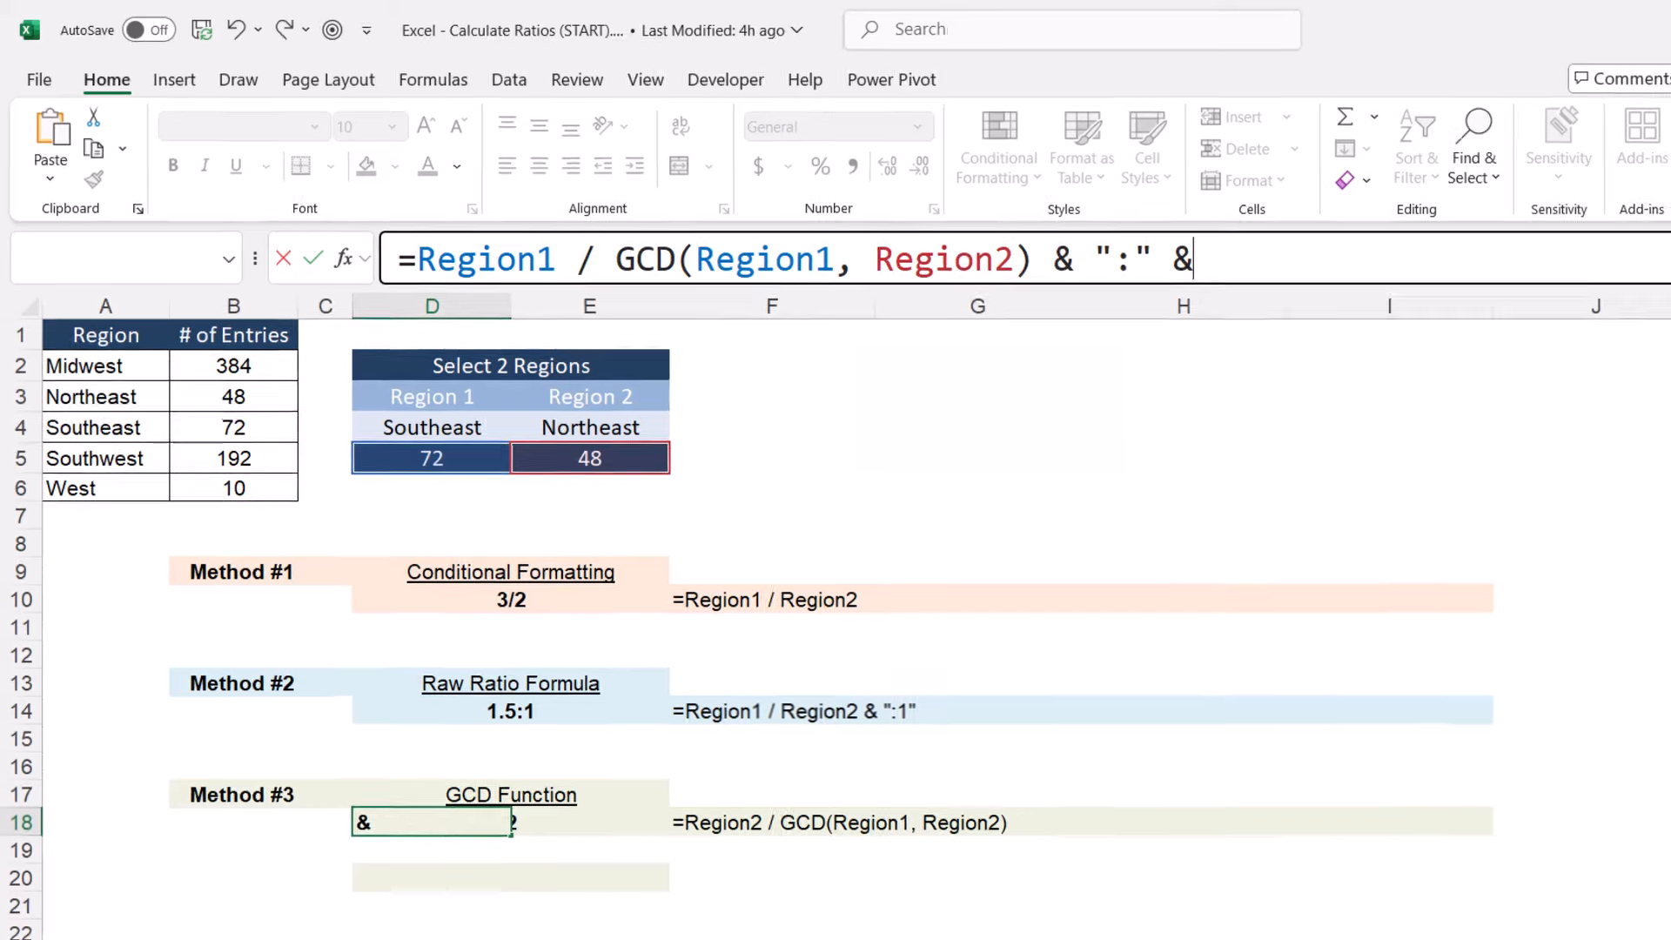
key("ctrl+v")
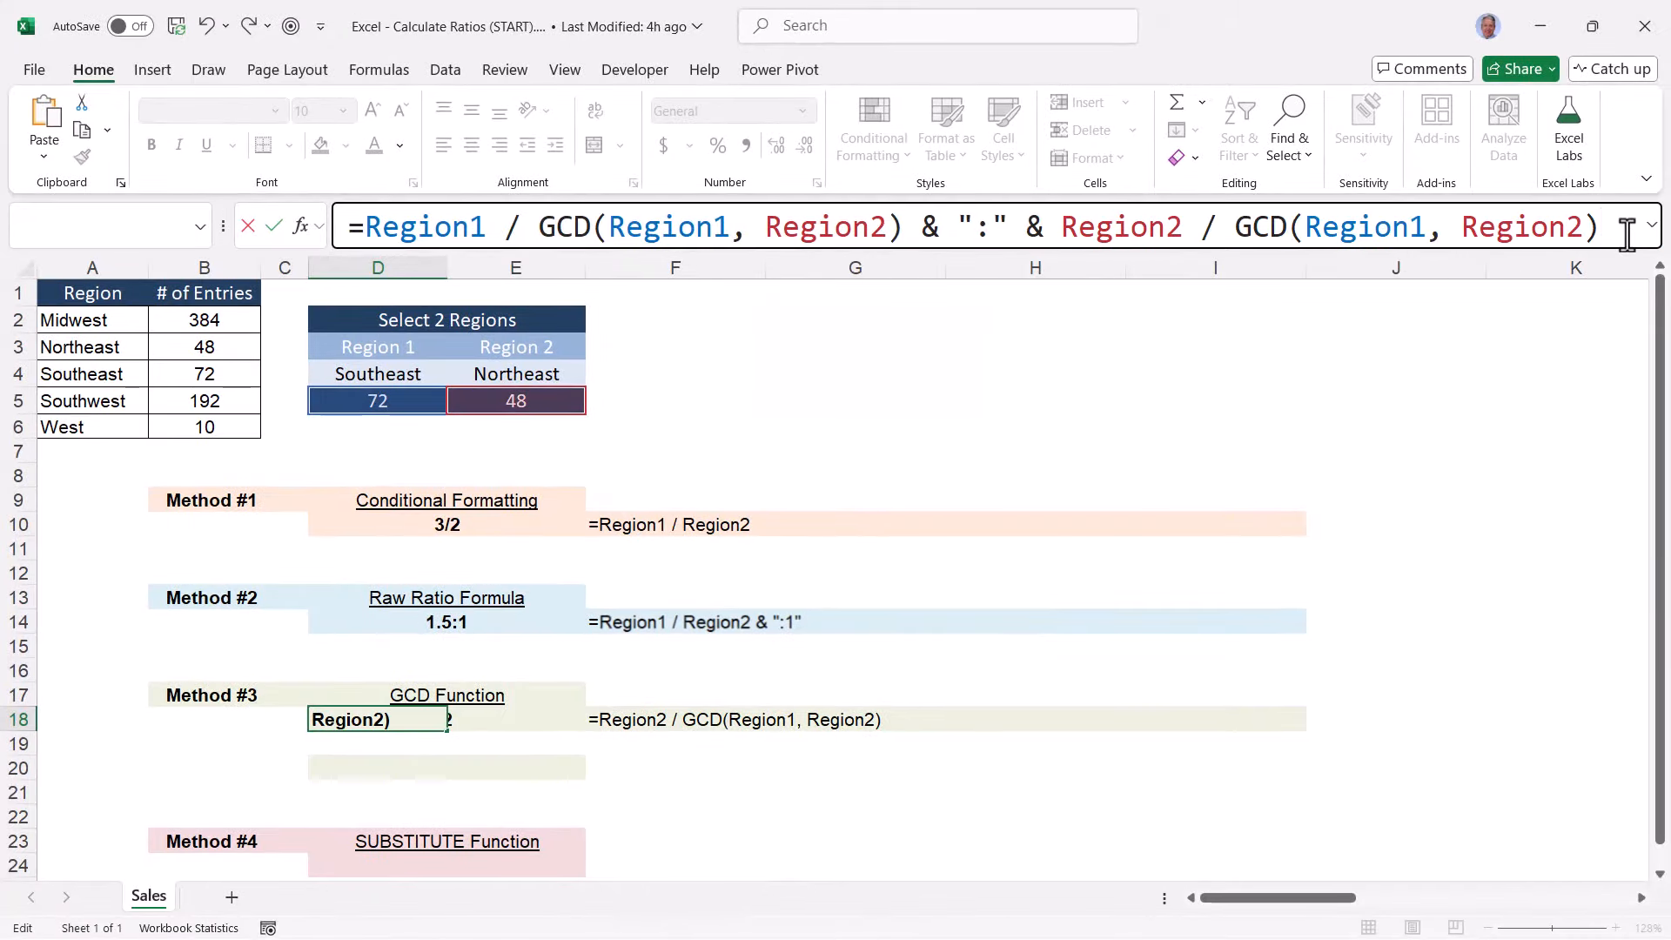
key("Return")
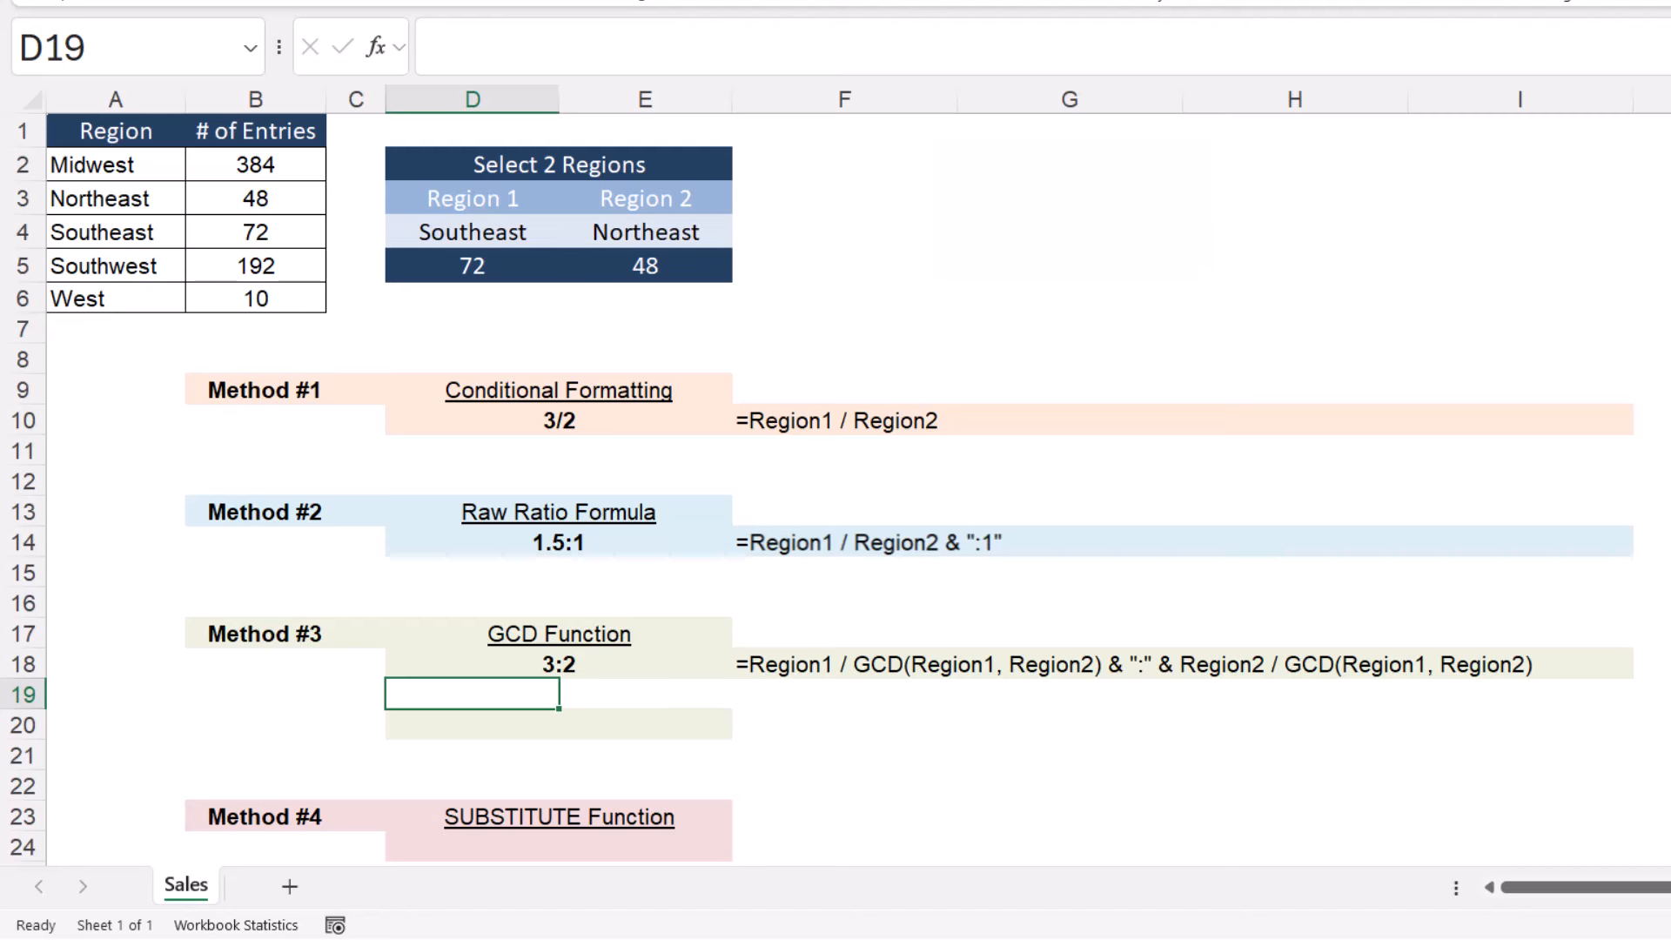
Change the Region 1 selection in D4 to Midwest and the Region 2 selection in E4 to Southeast
left_click(541, 232)
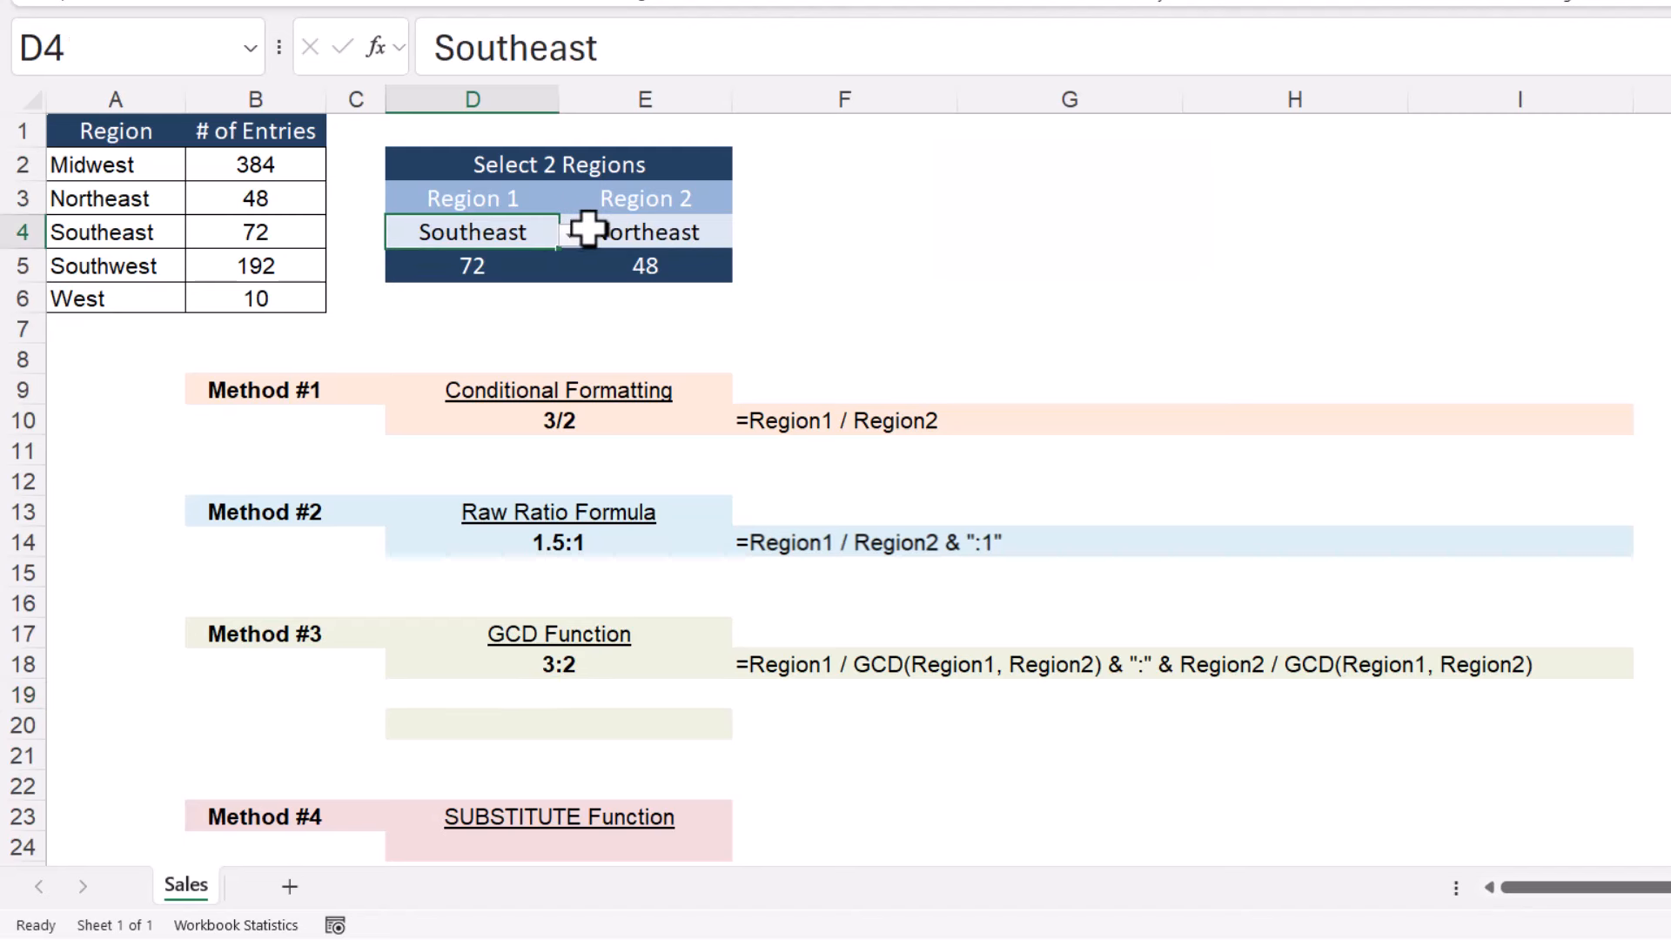
left_click(570, 233)
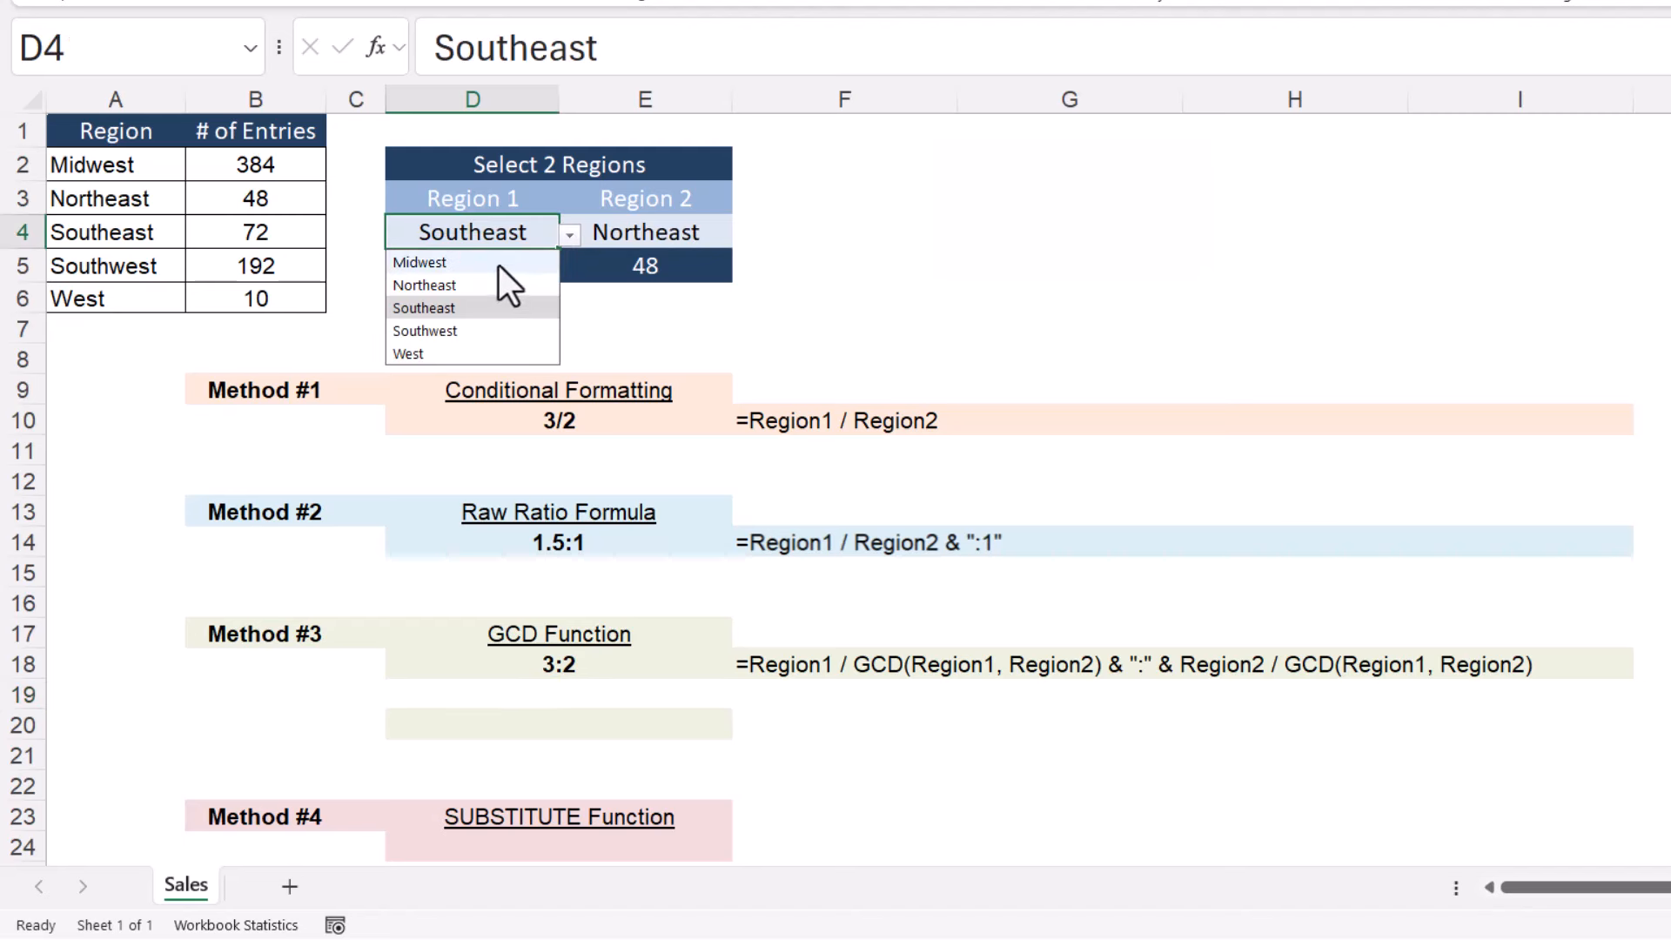
left_click(499, 262)
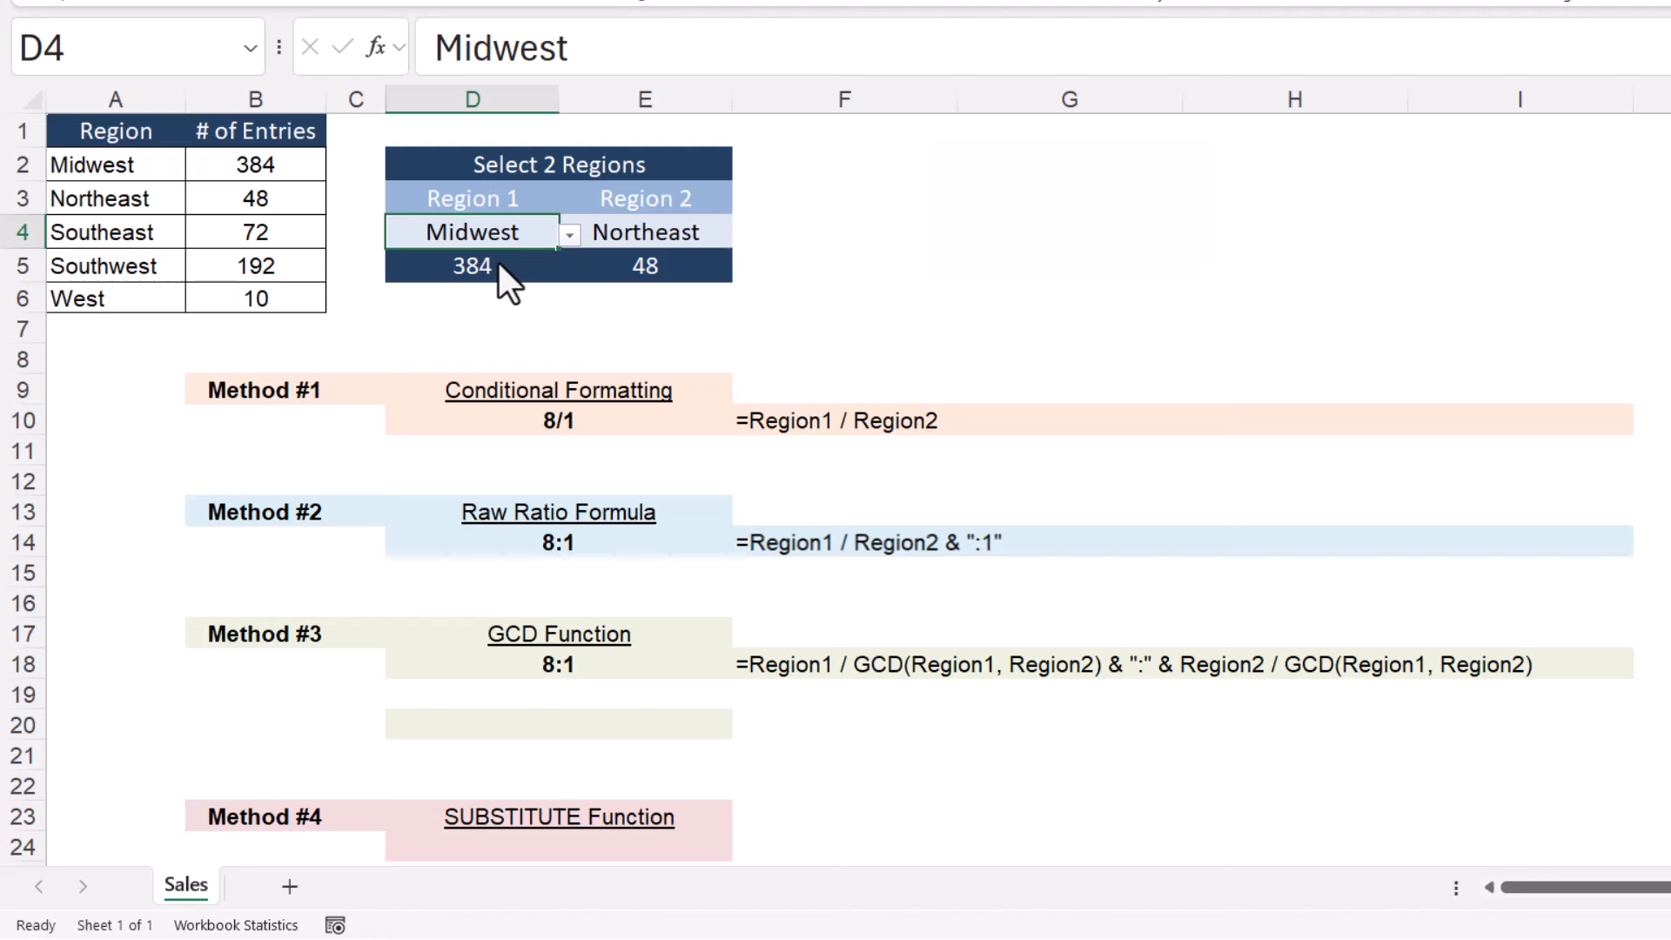
left_click(718, 230)
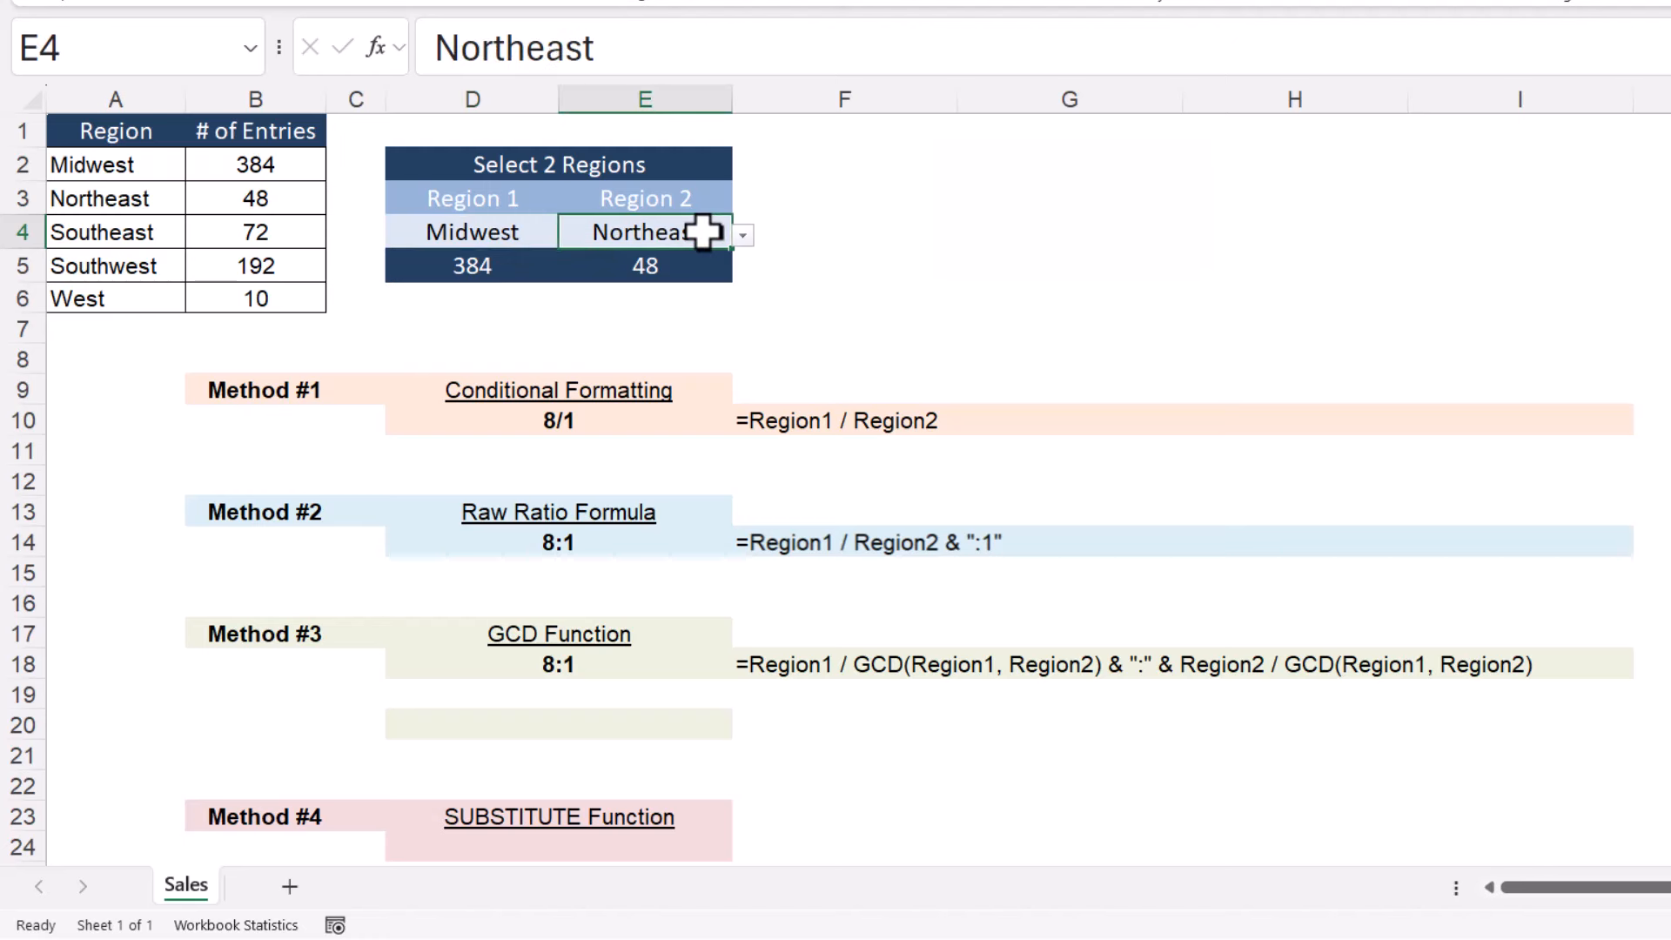
left_click(743, 235)
left_click(649, 304)
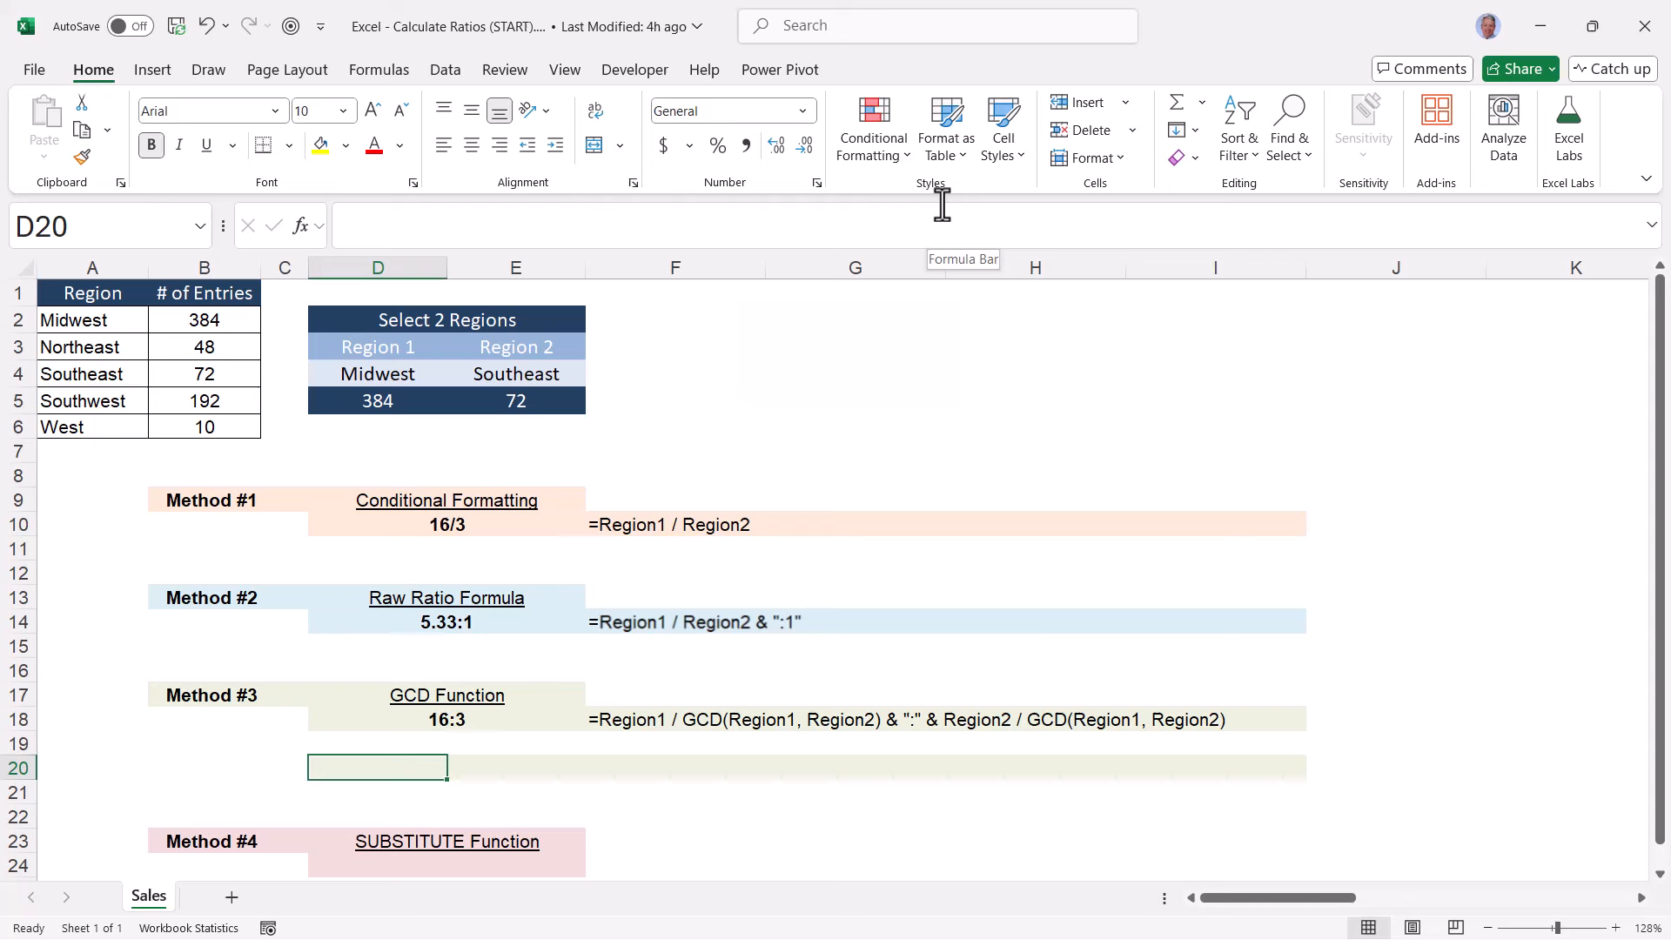
Start a LET formula in D20 that defines the variable xGCD as GCD(Region1, Region2), referencing cells D5 and E5
type("=LET(")
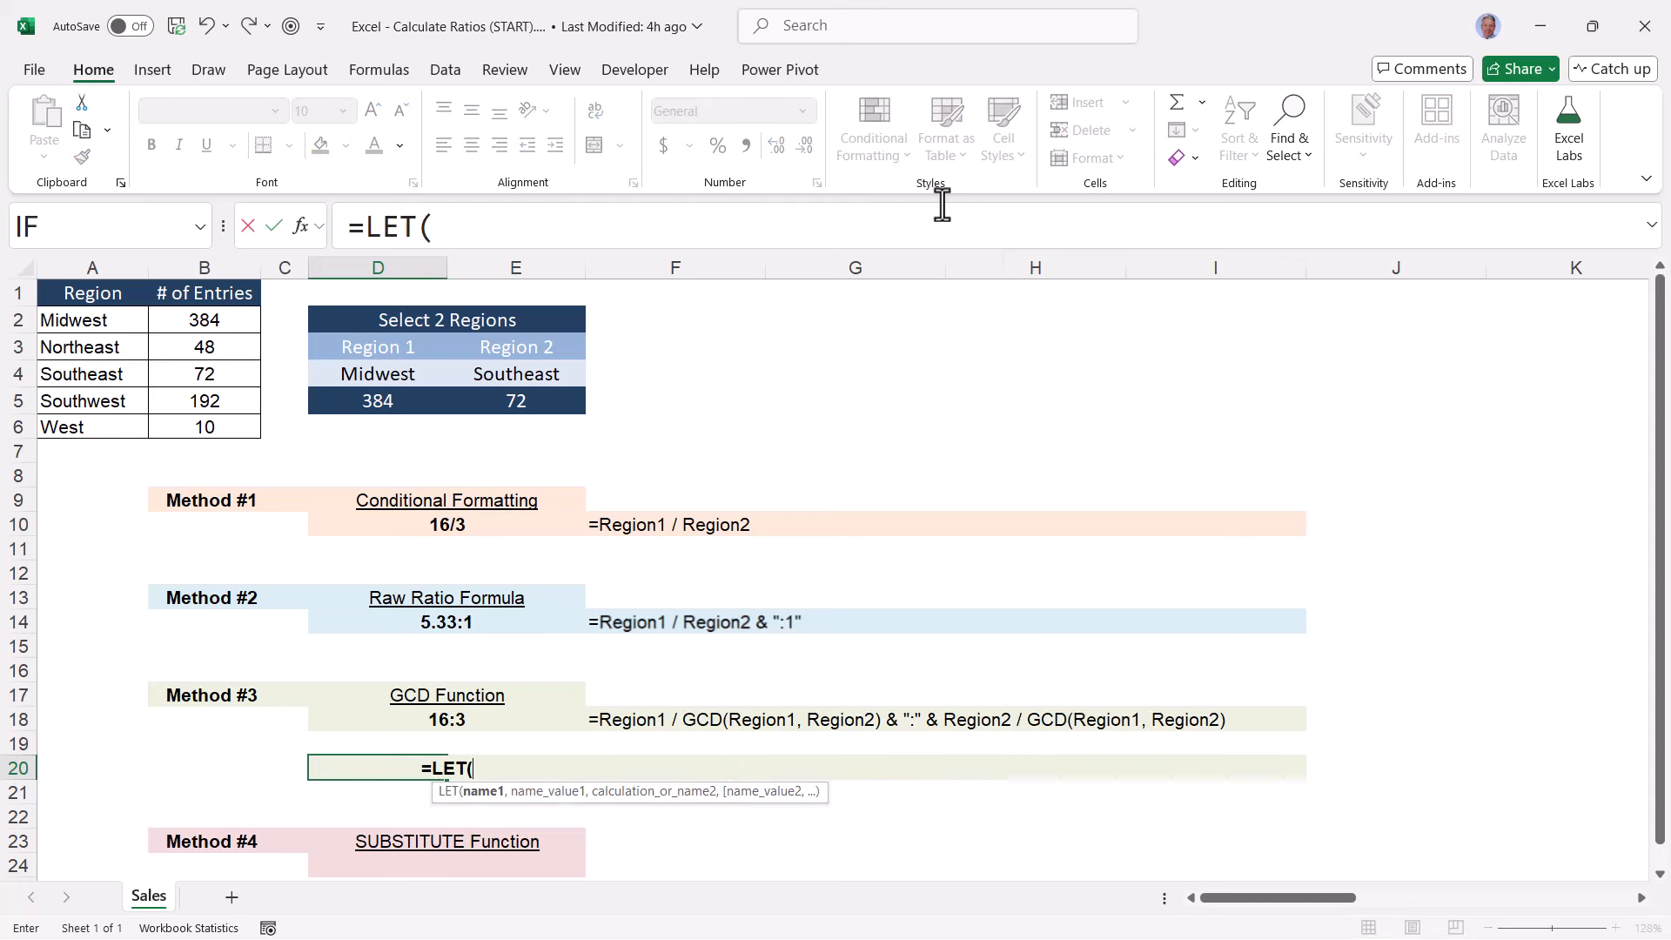
type("xGCD,")
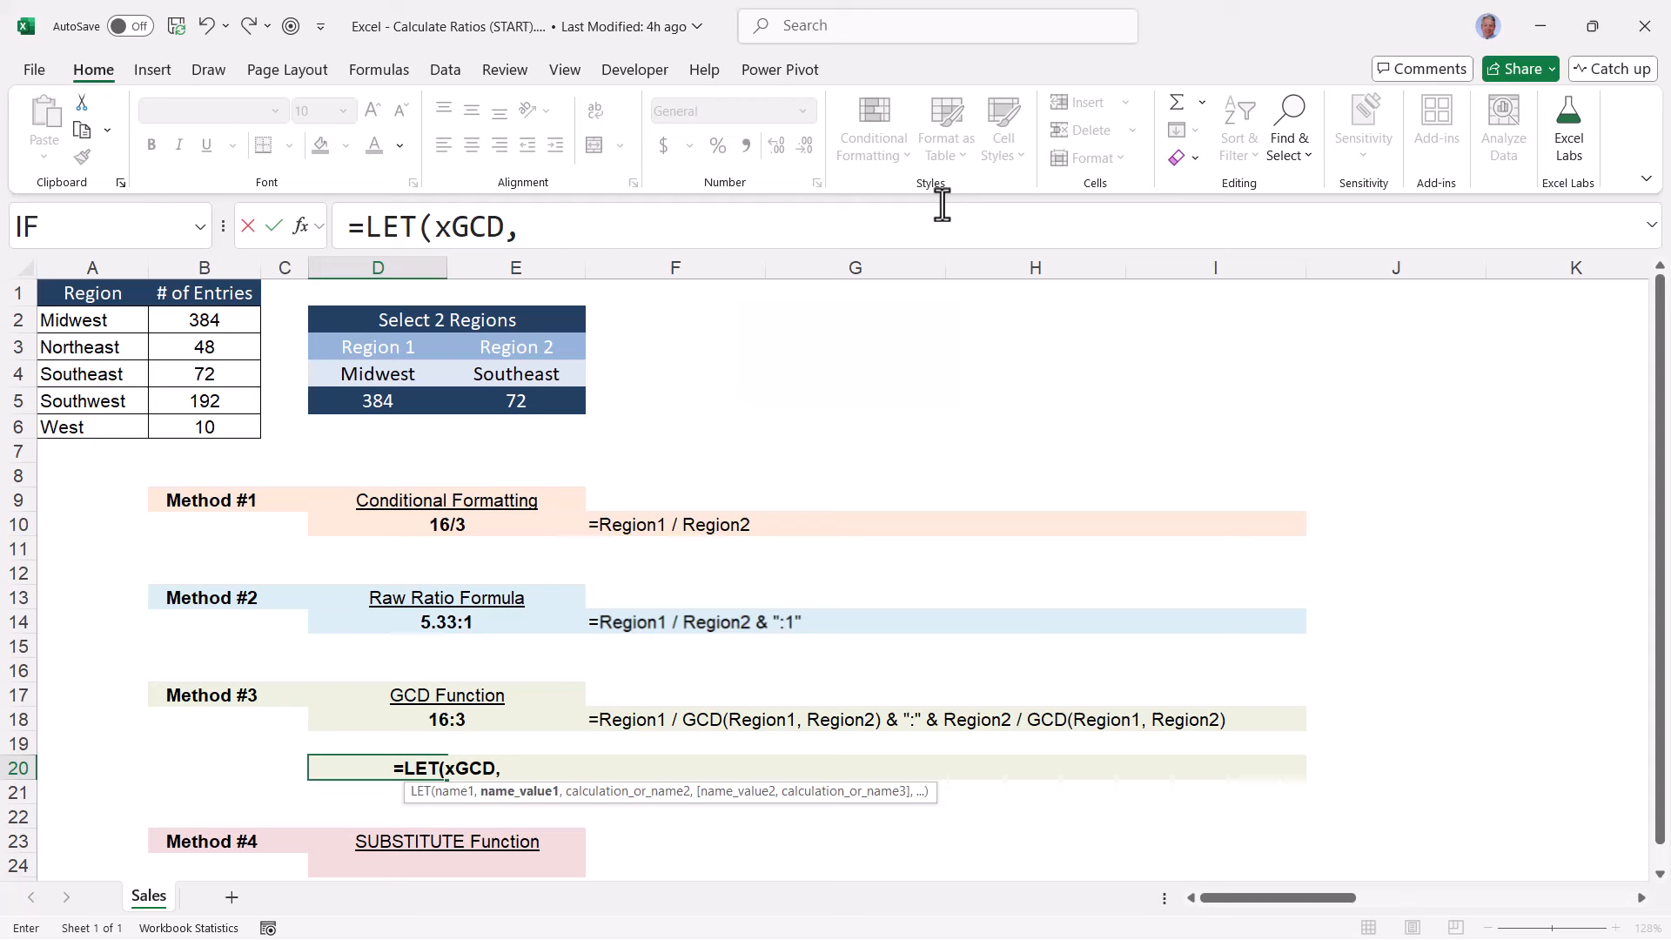
type("GCD(")
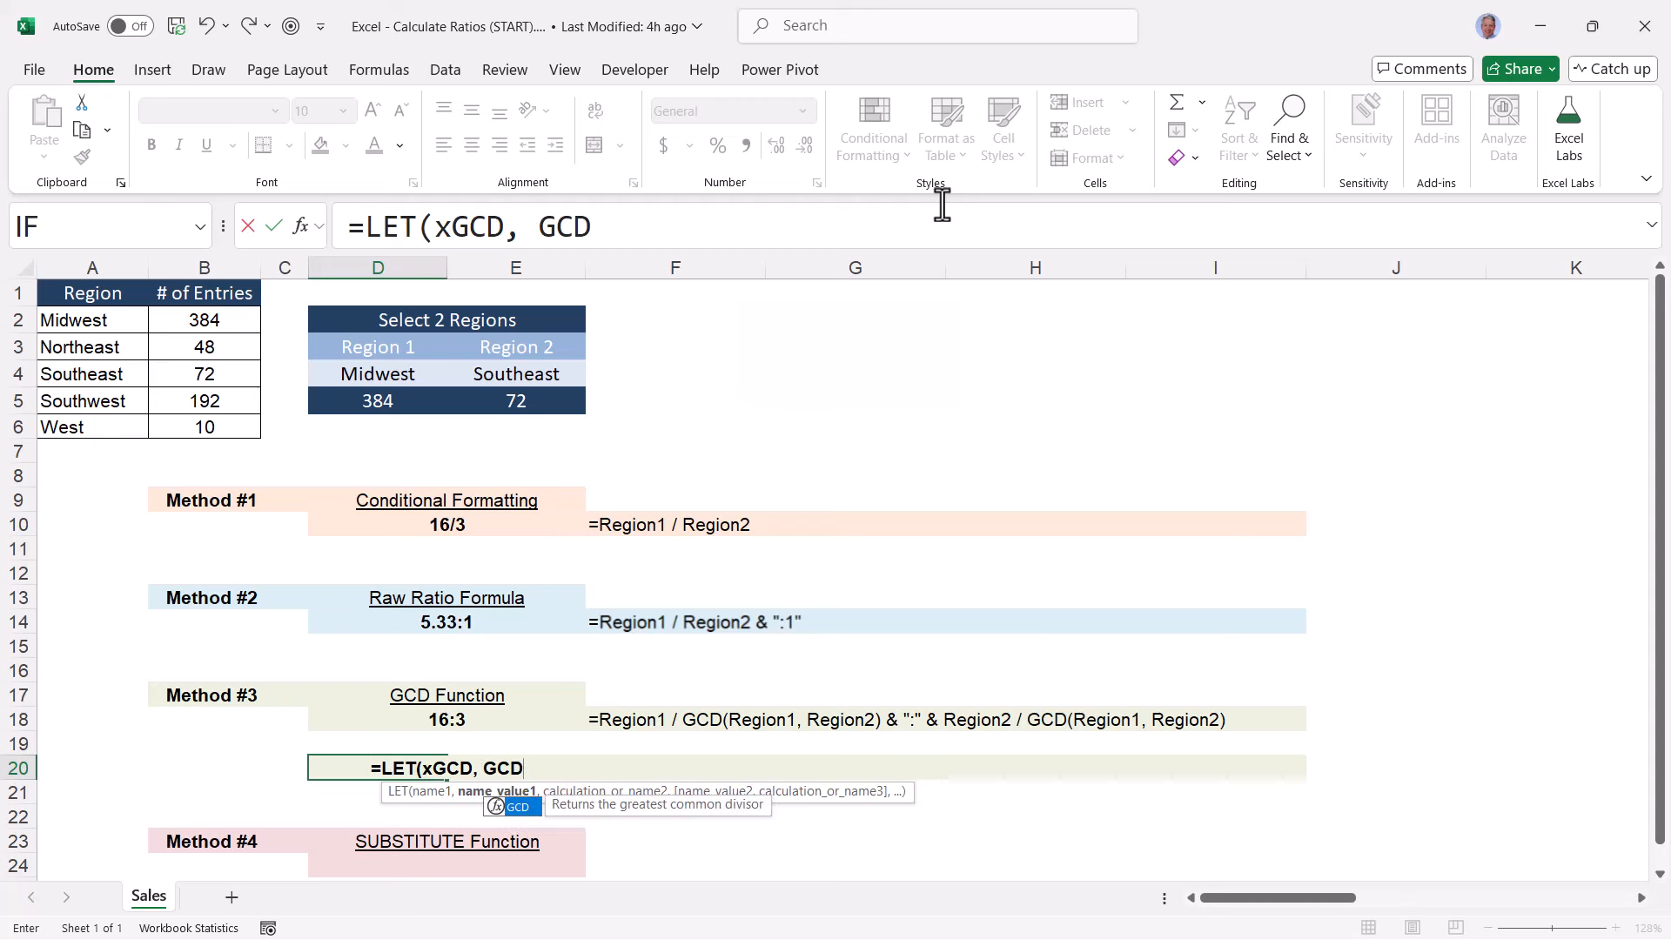
left_click(438, 403)
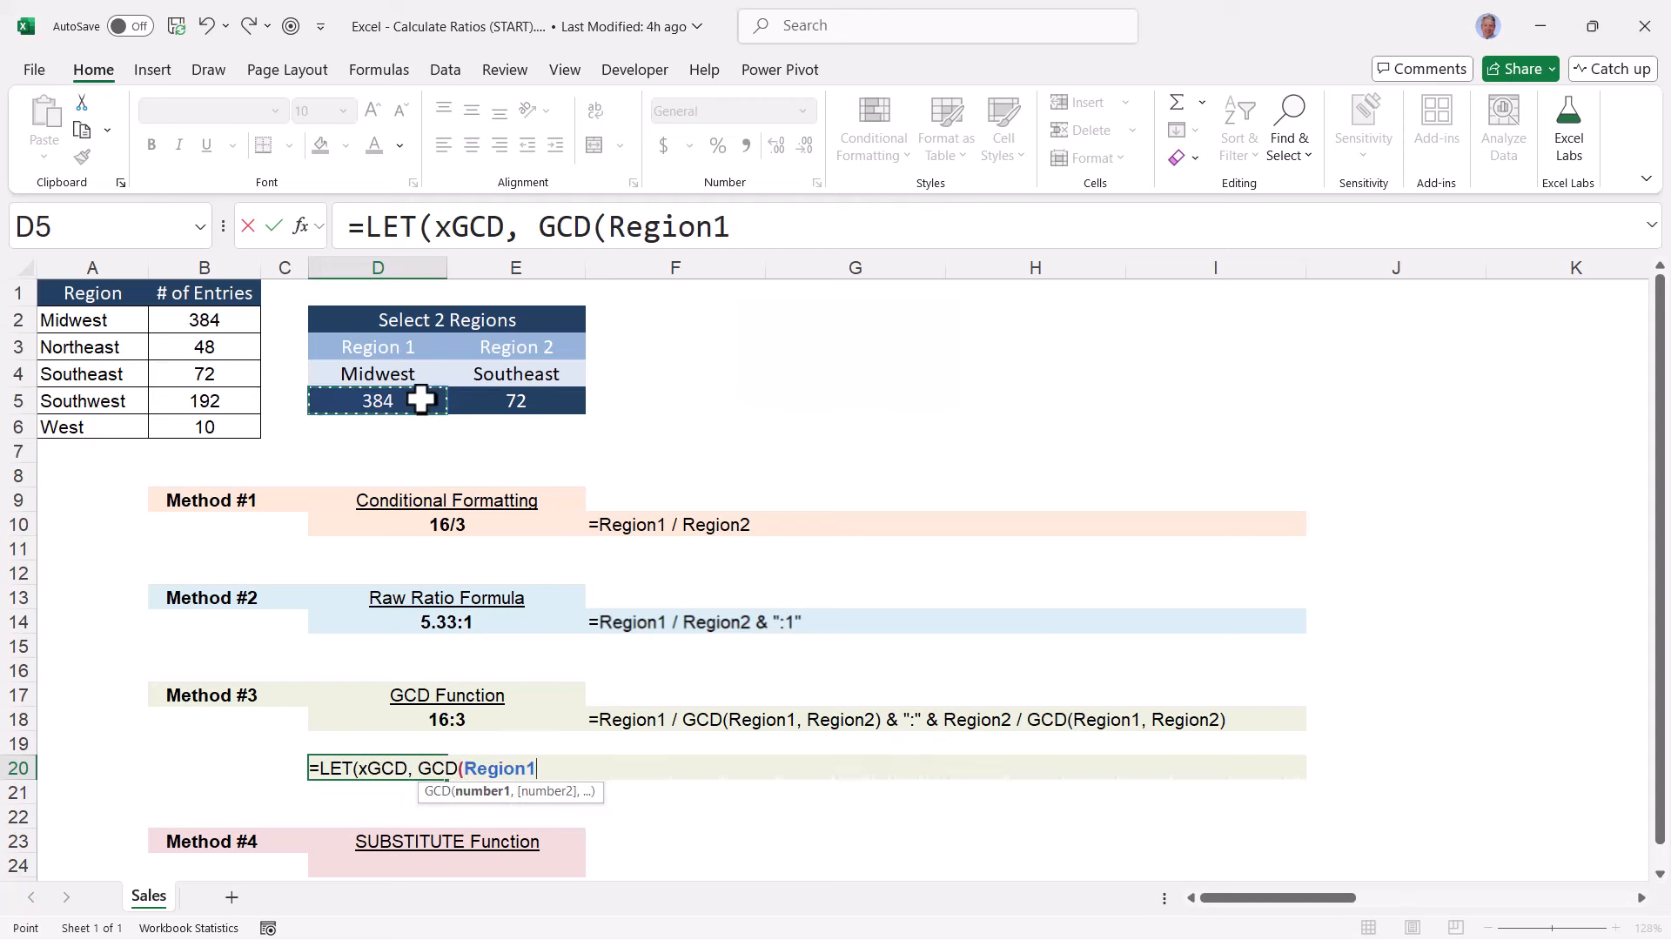
type(",")
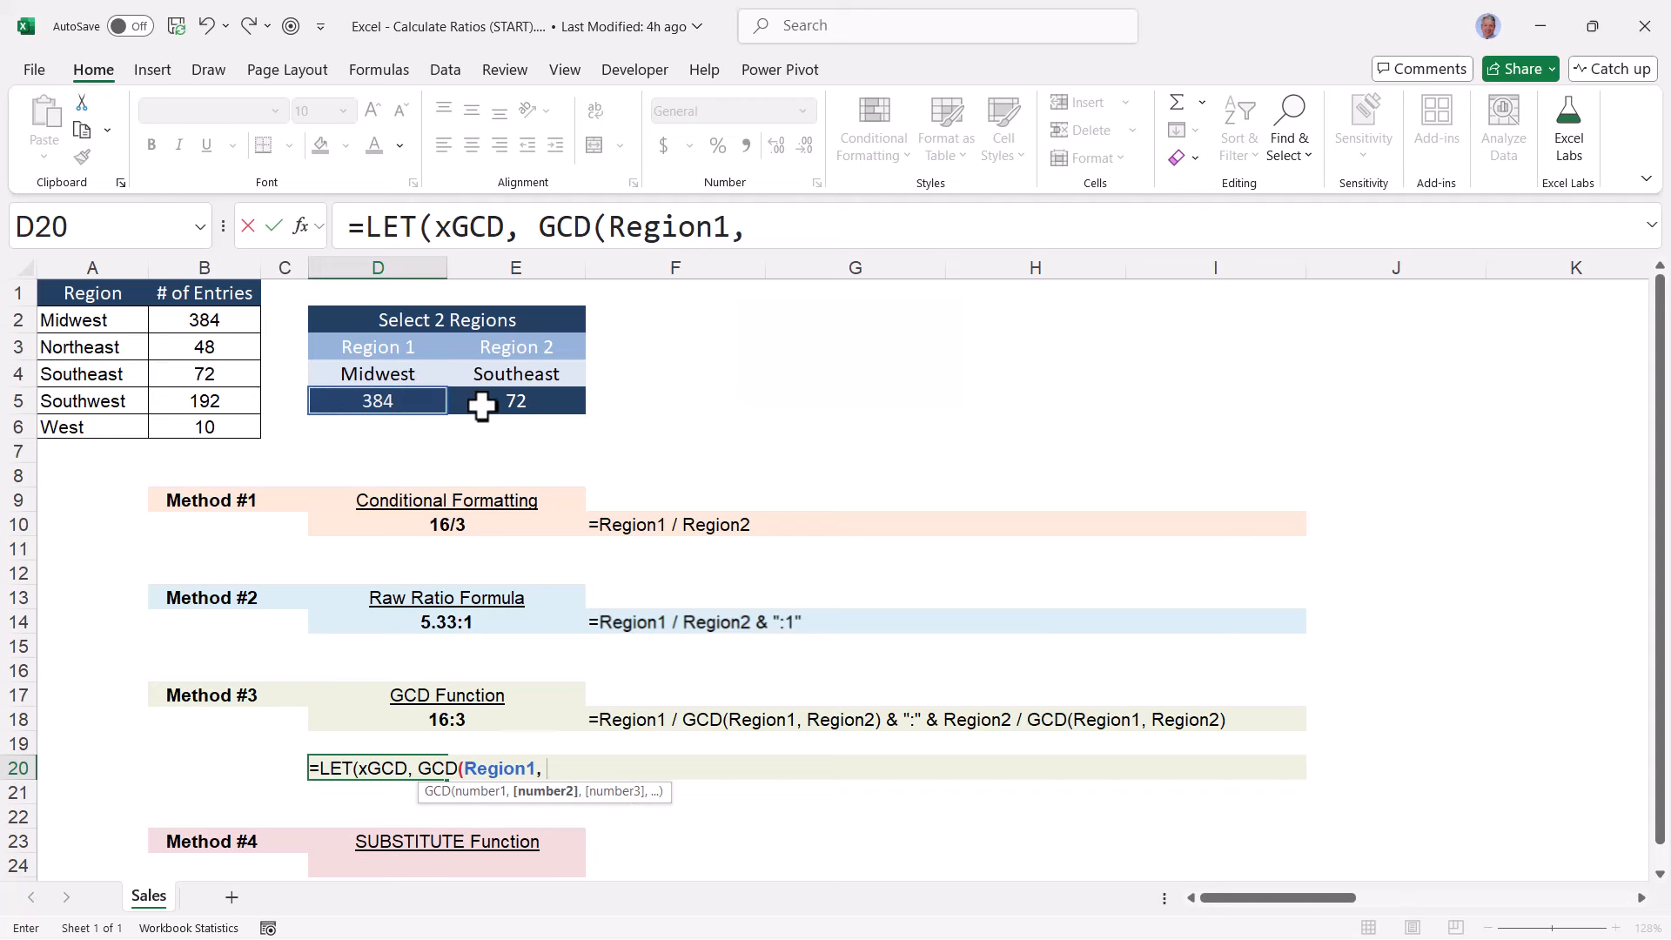
left_click(481, 405)
type(")")
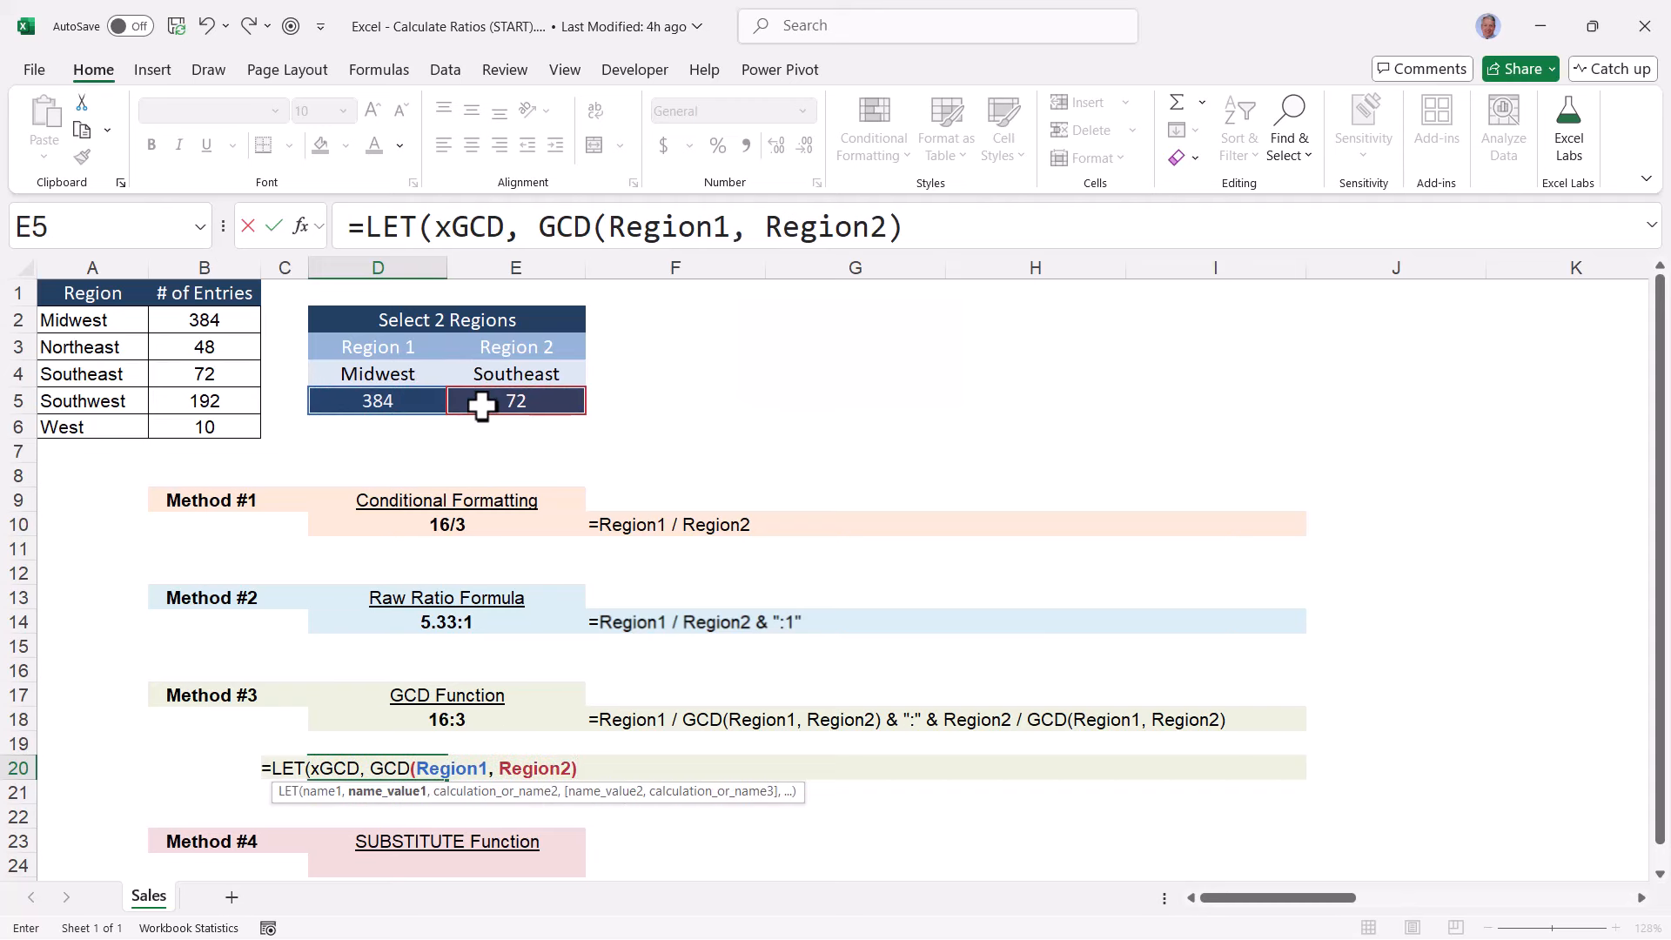
left_click_drag(372, 768, 574, 768)
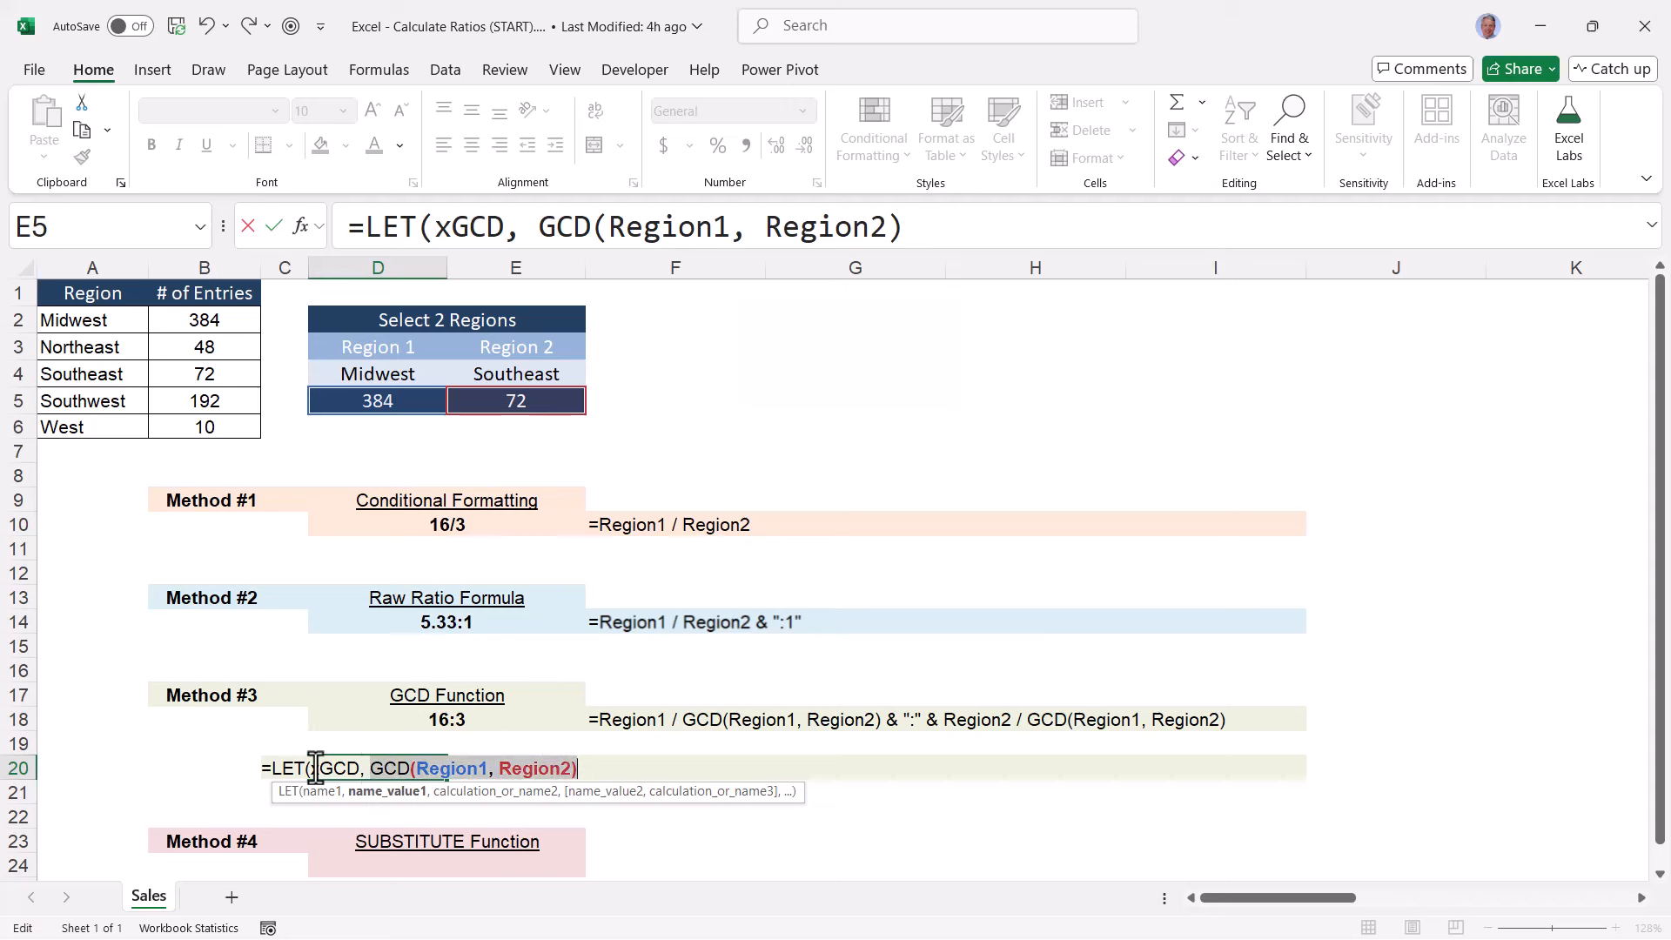
left_click_drag(310, 768, 355, 768)
key("End")
type(",")
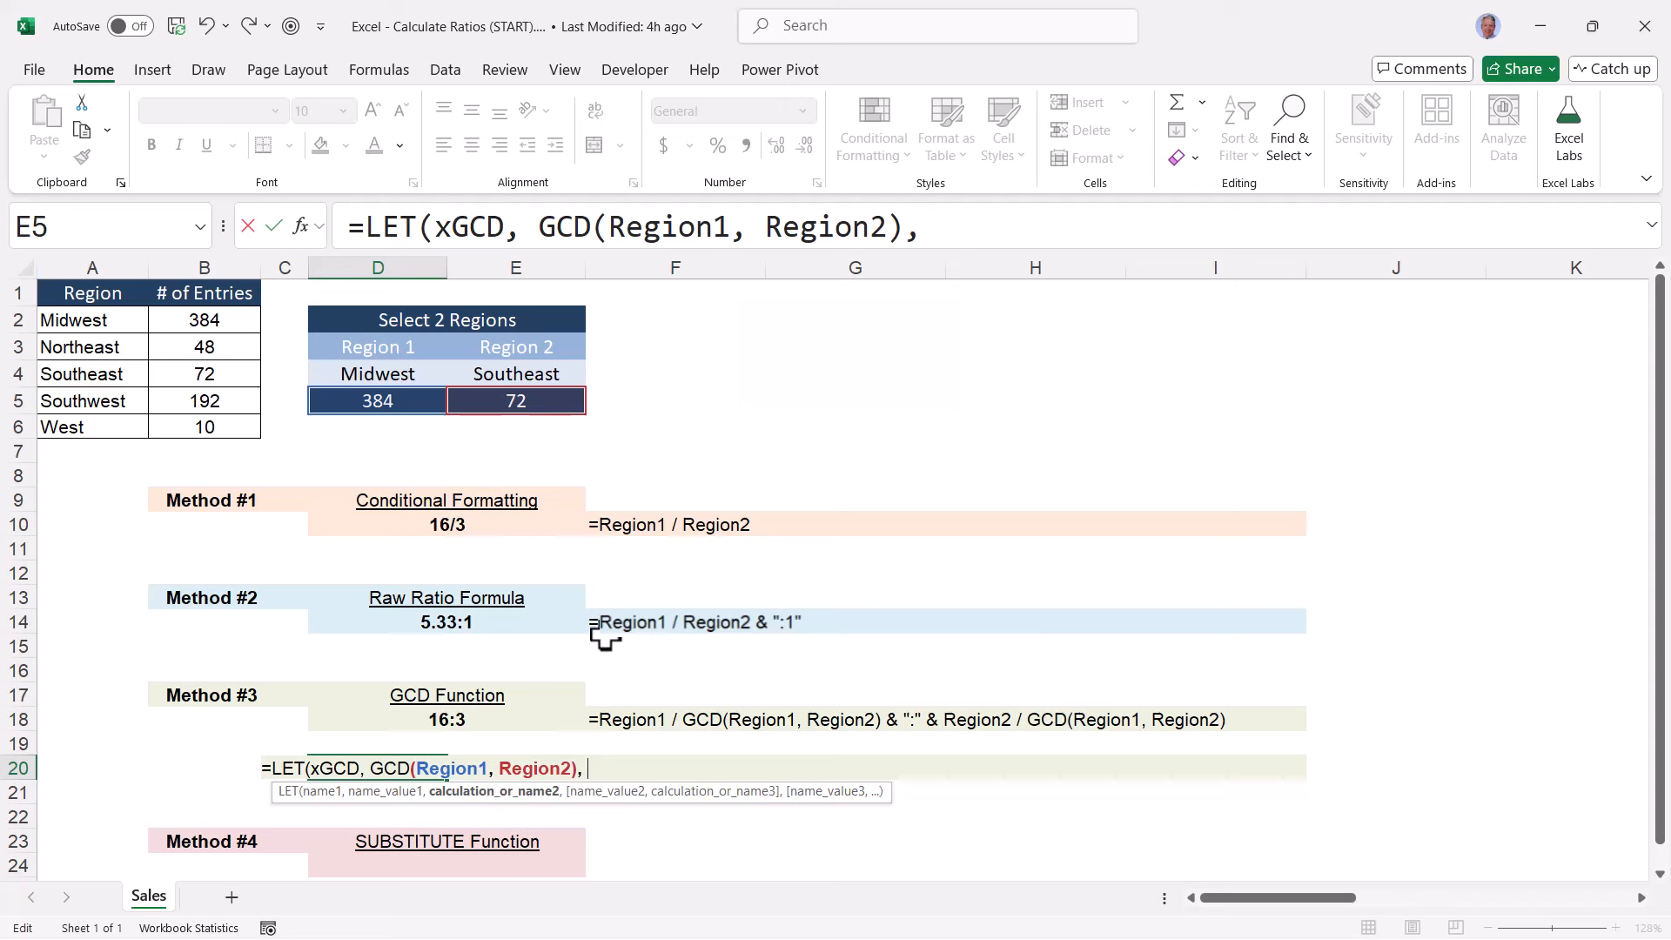
Complete the D20 LET formula with the calculation Region1 / xGCD & ":" & Region2 / xGCD, referencing cells D5 and E5
left_click(416, 401)
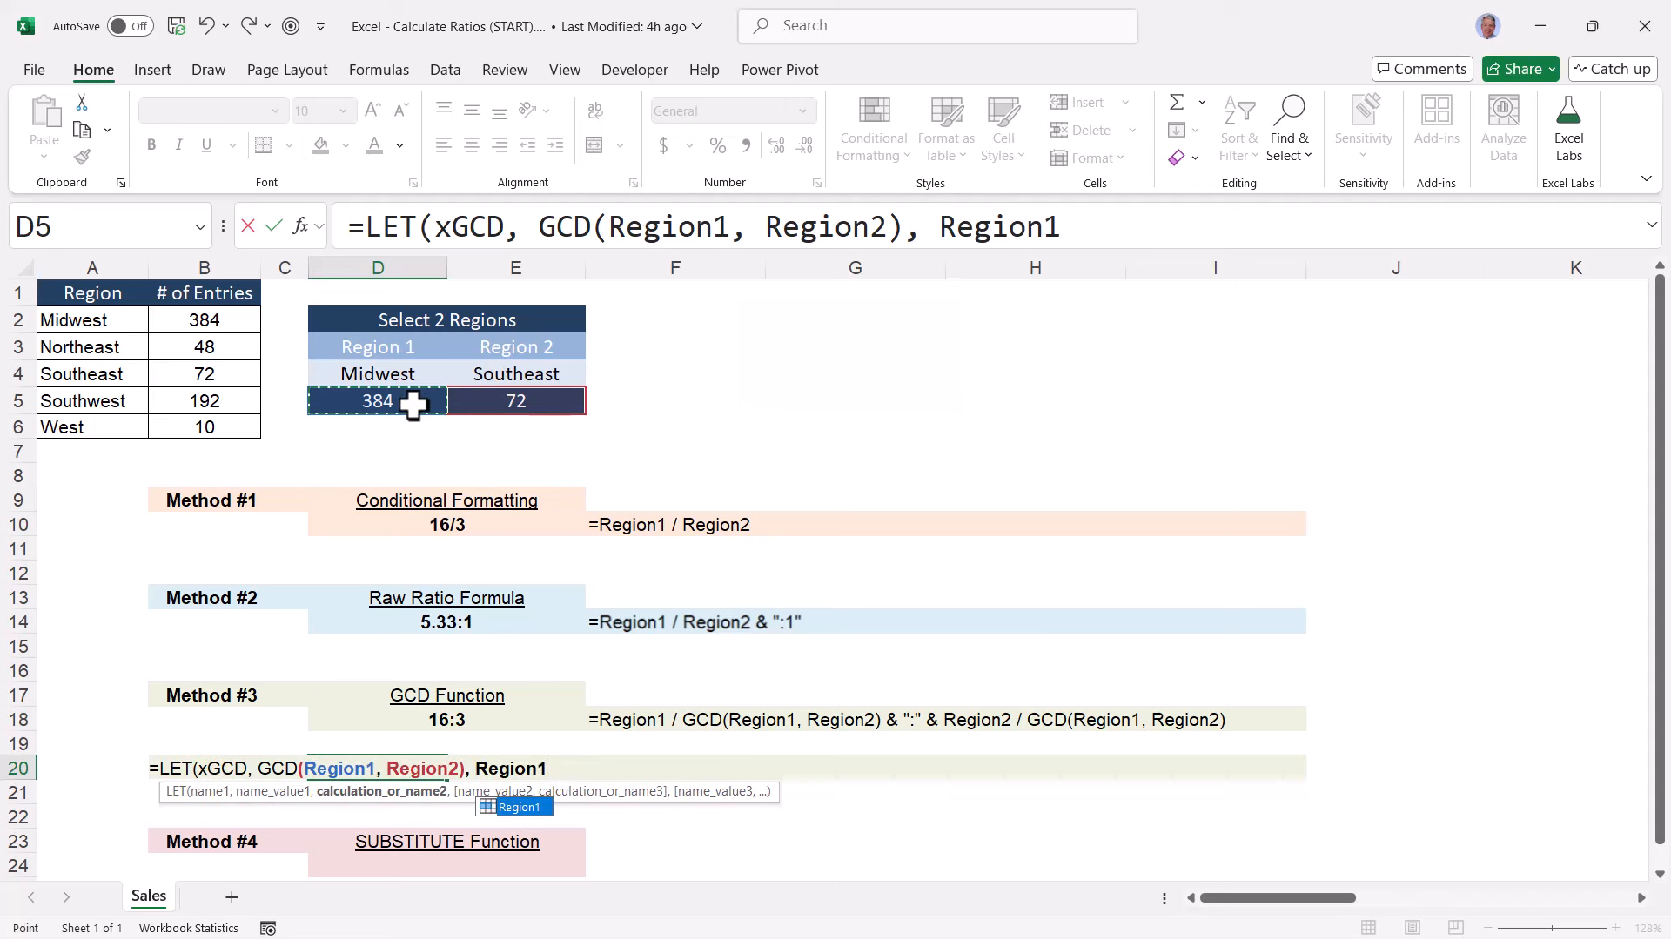
type("/")
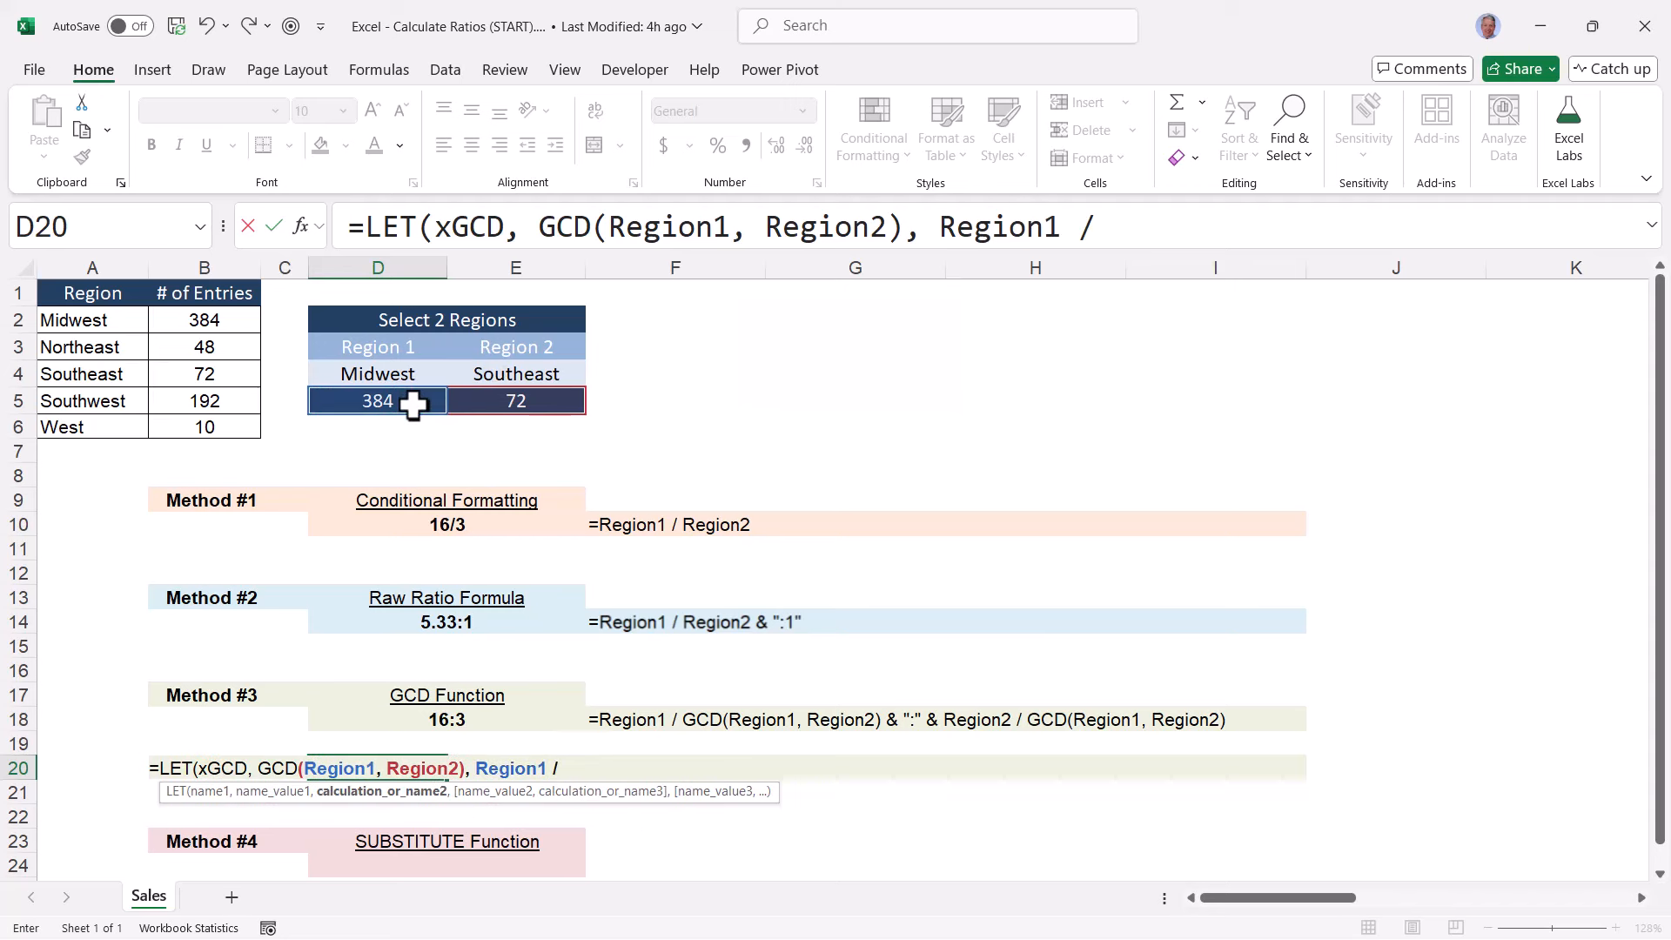
type(" xGCD")
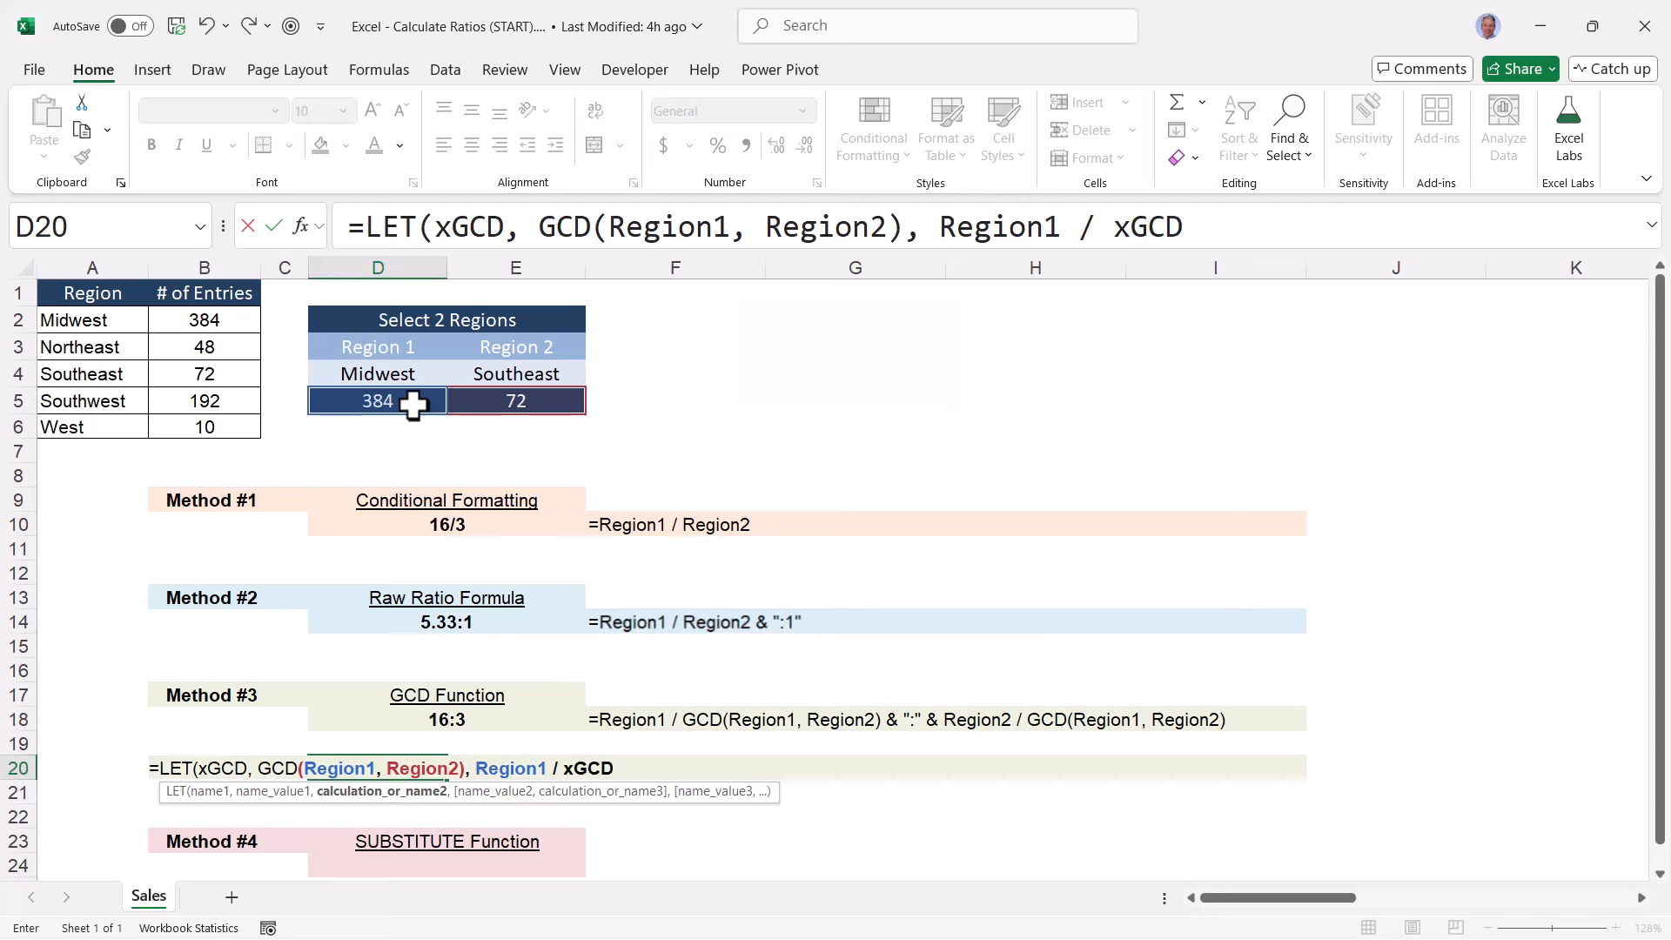
type(" & \":\" &")
left_click(487, 399)
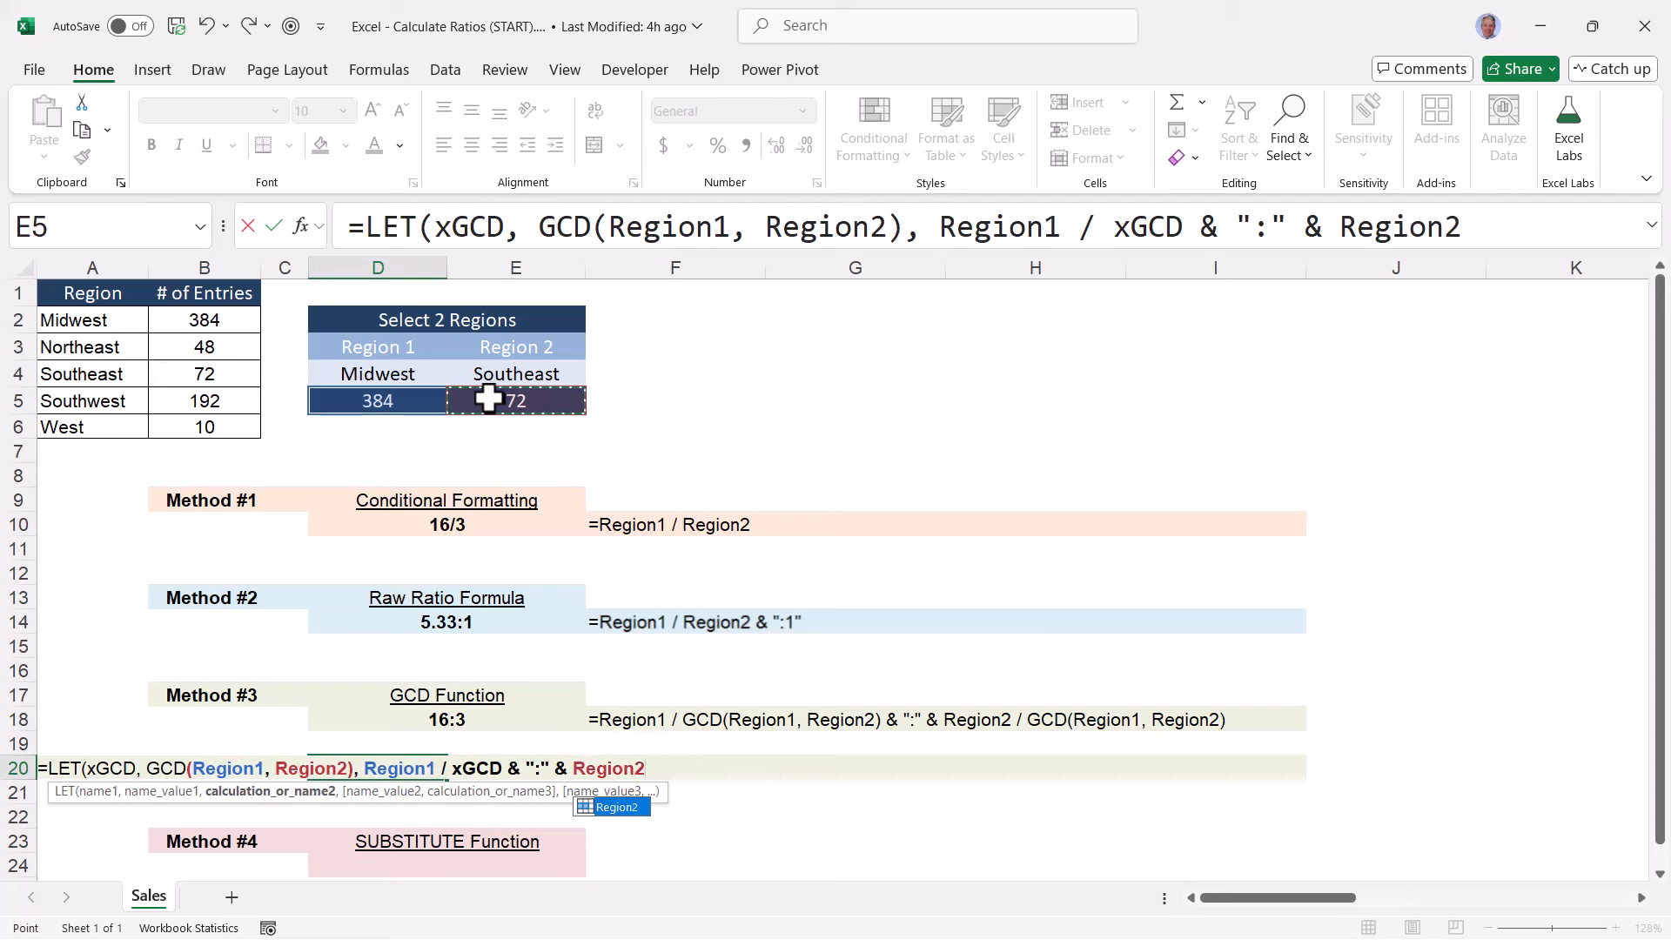
type("/")
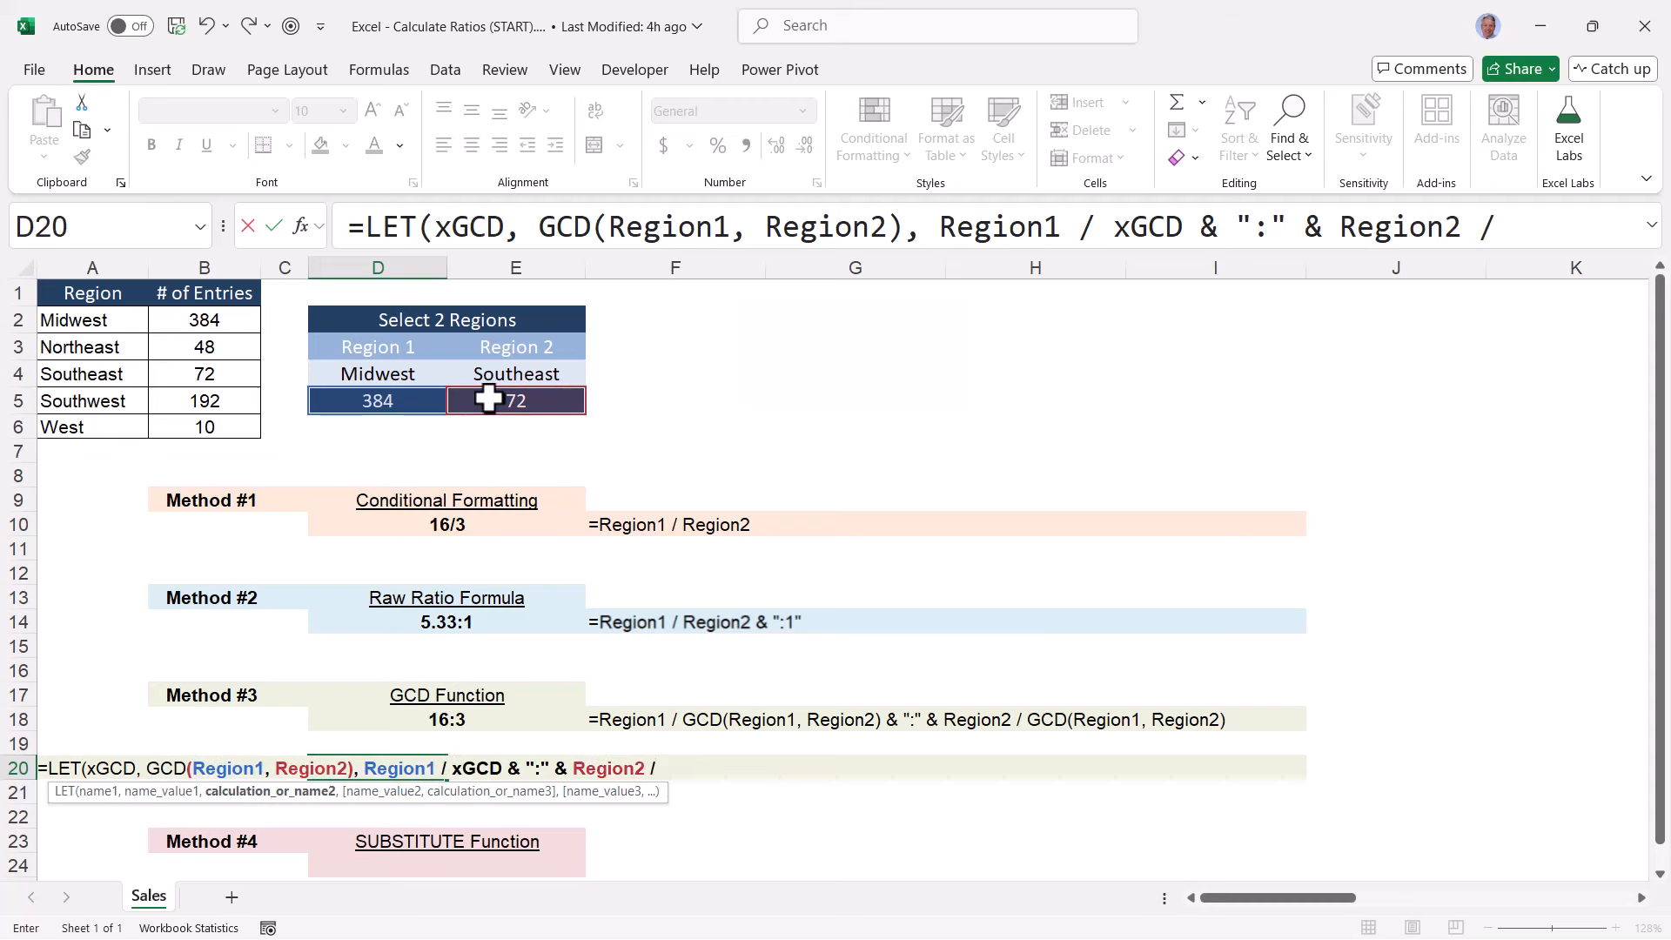
type(" xGCD")
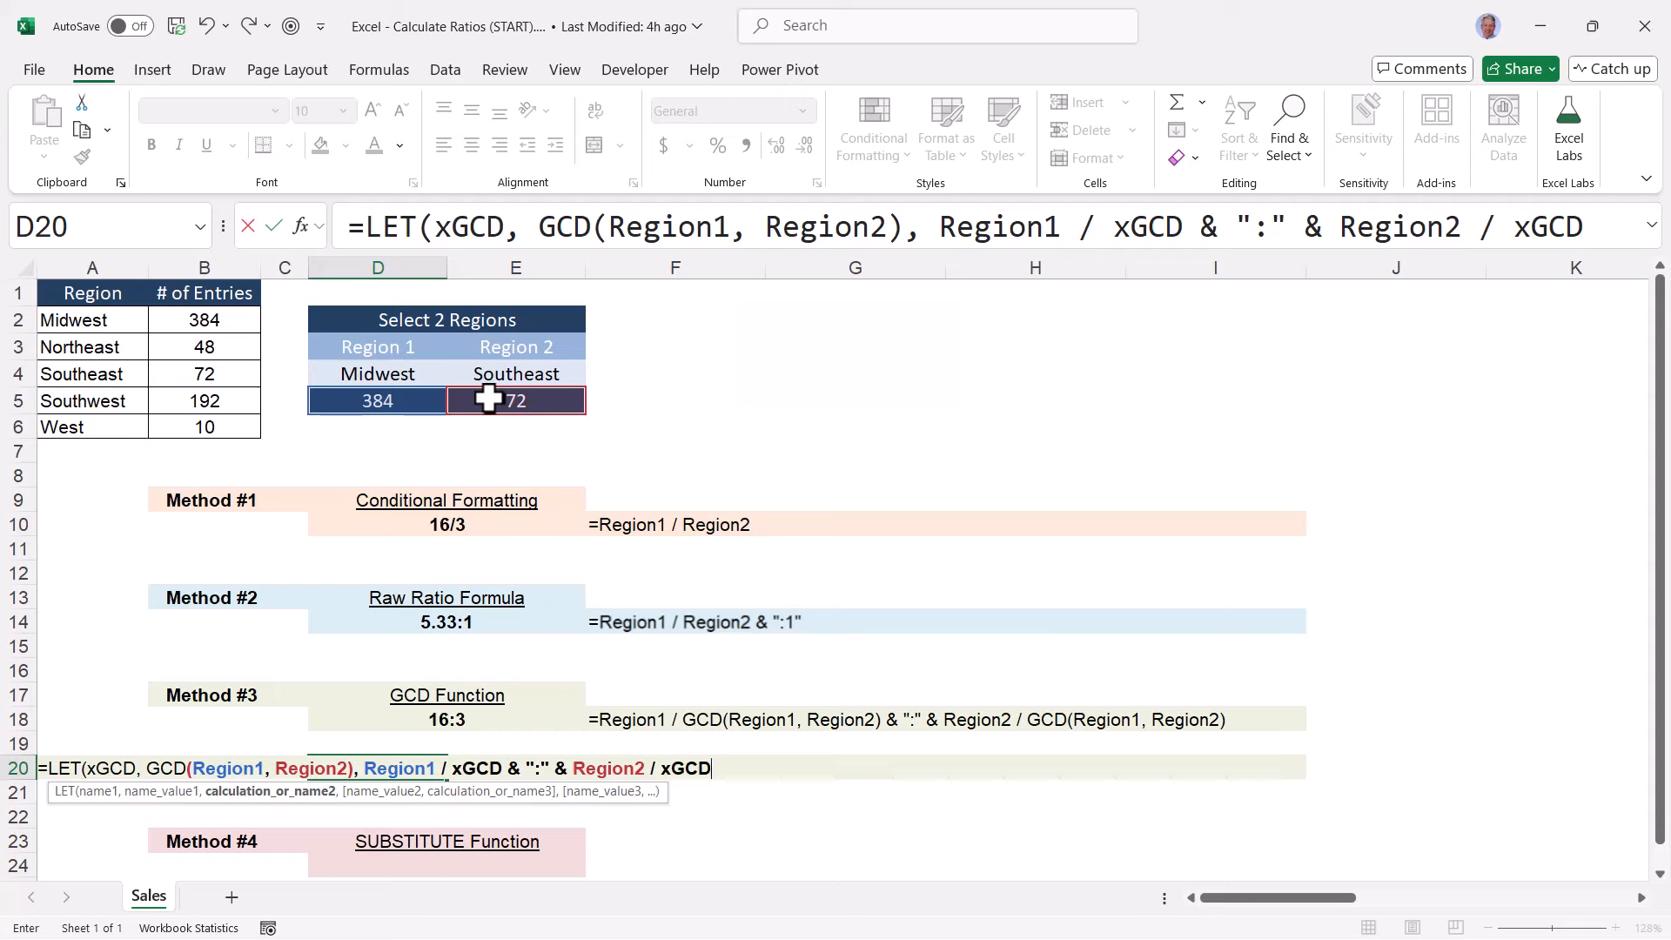
type(")")
key("Return")
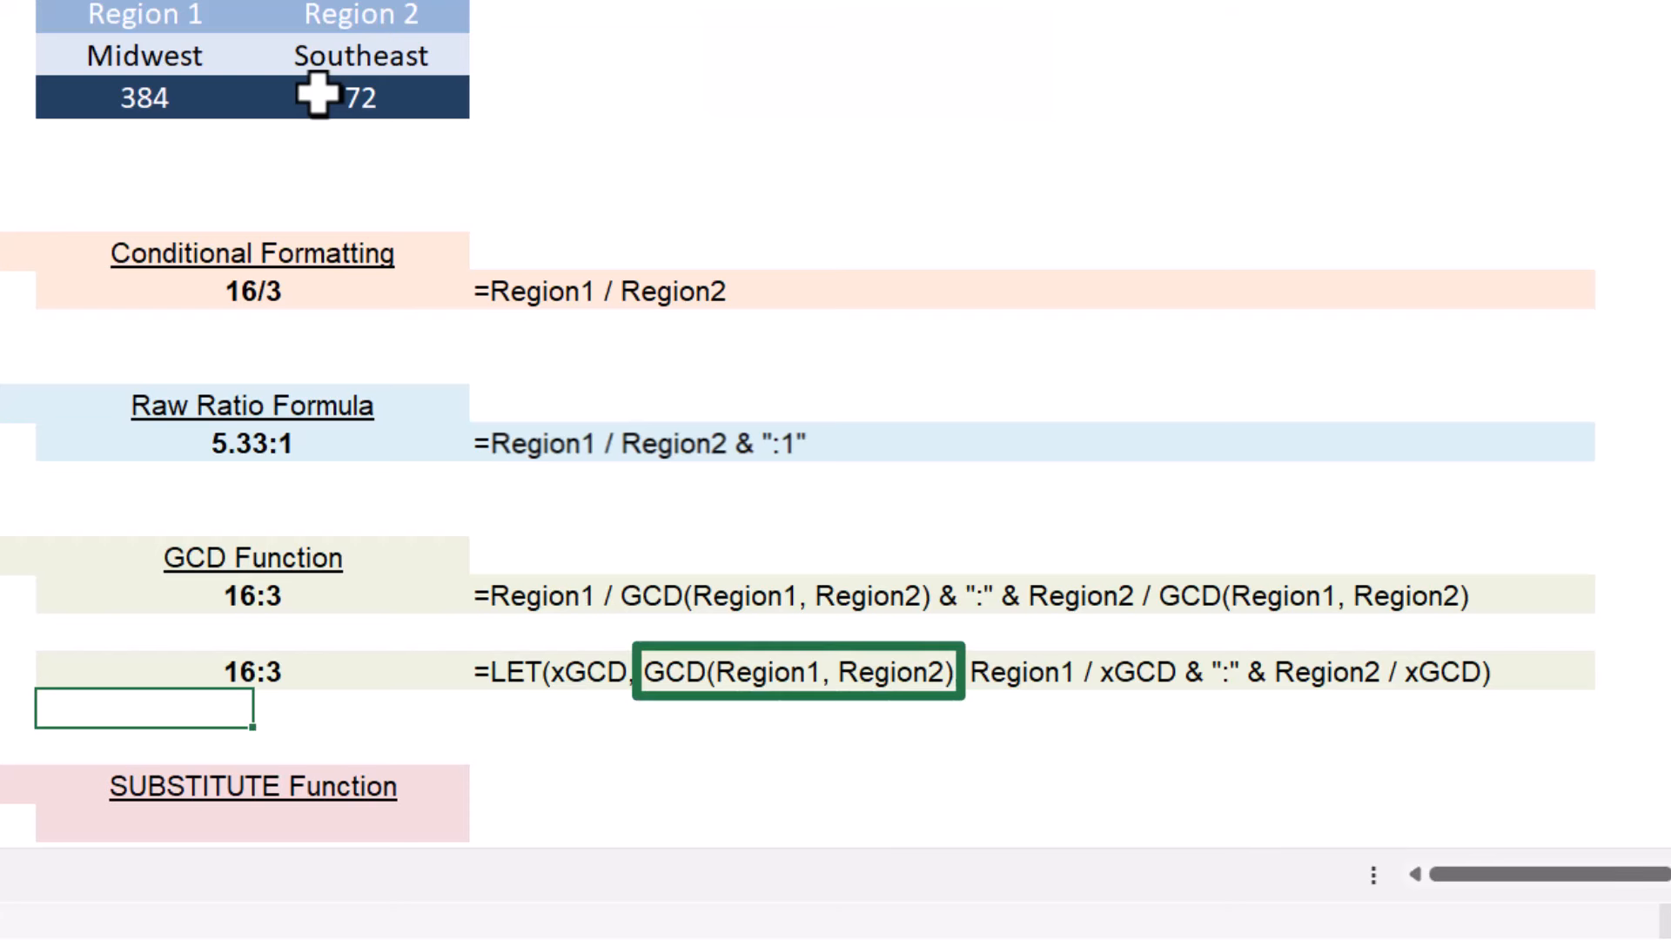
left_click(732, 675)
left_click_drag(1298, 678, 1470, 675)
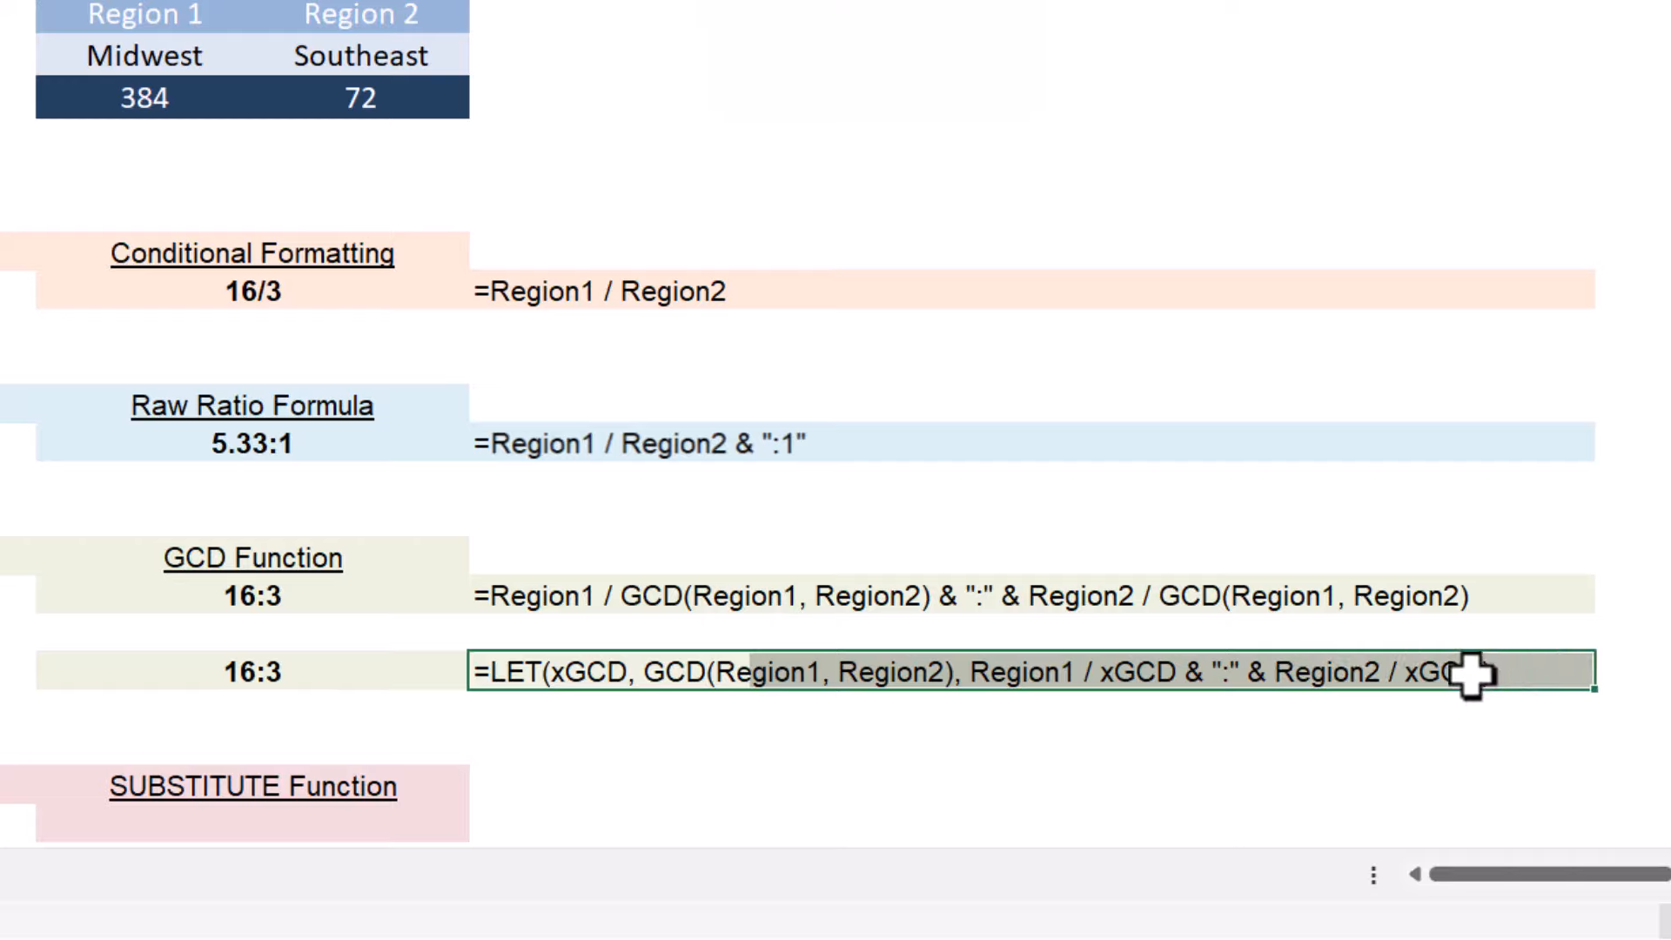
left_click(481, 720)
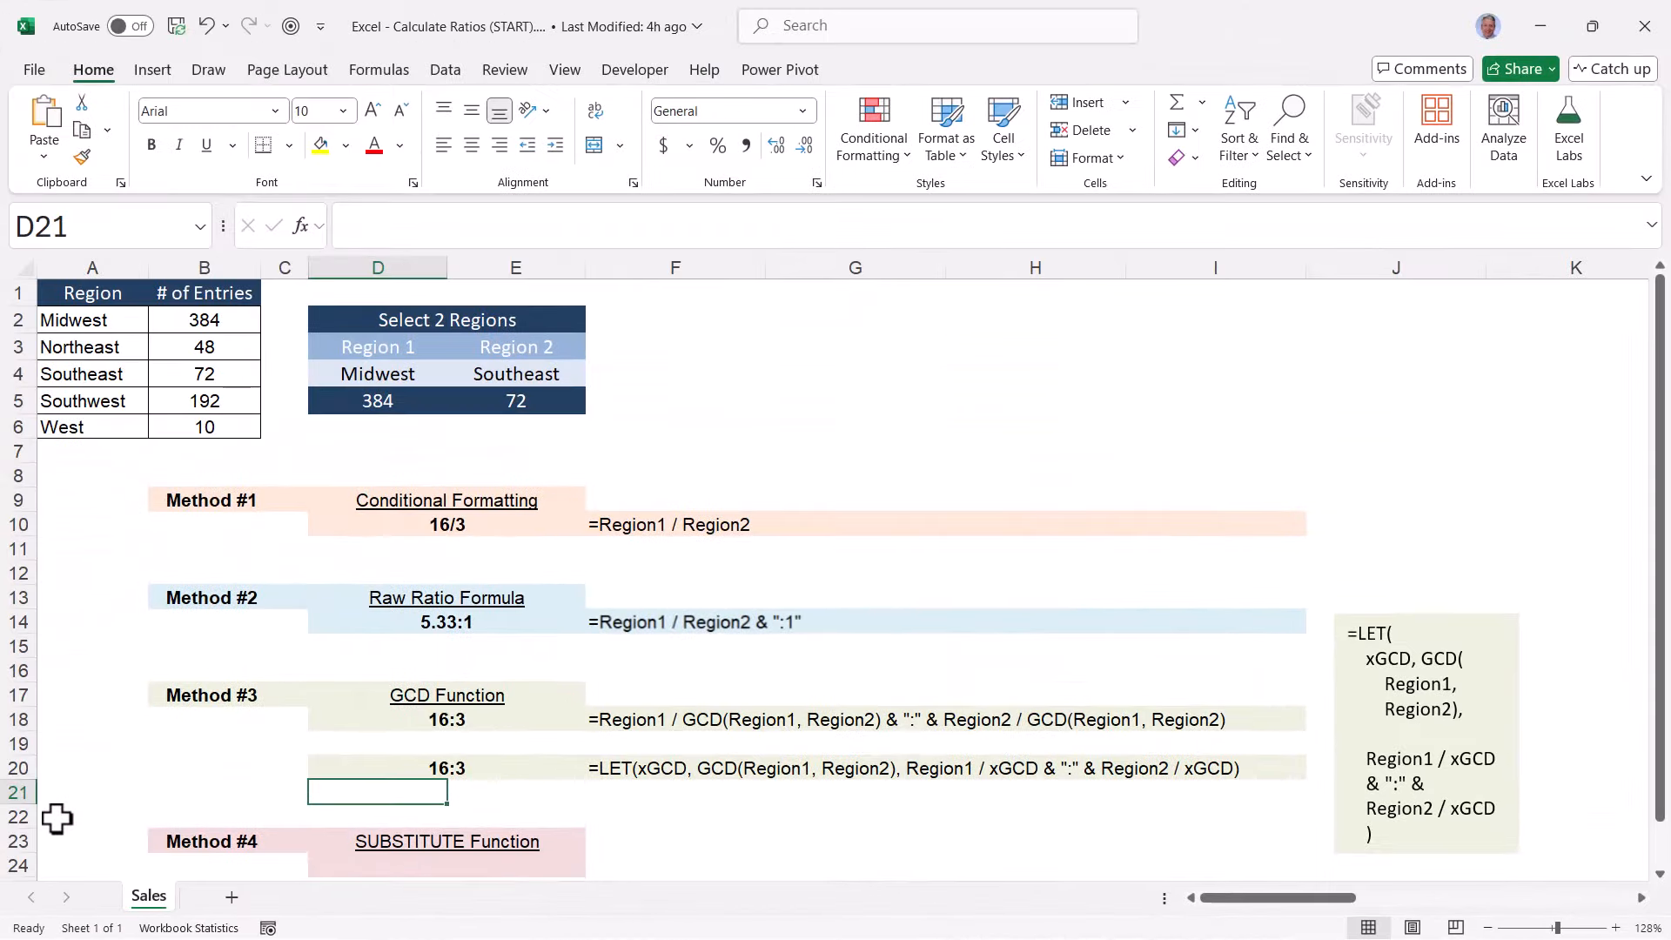
key("ctrl+Home")
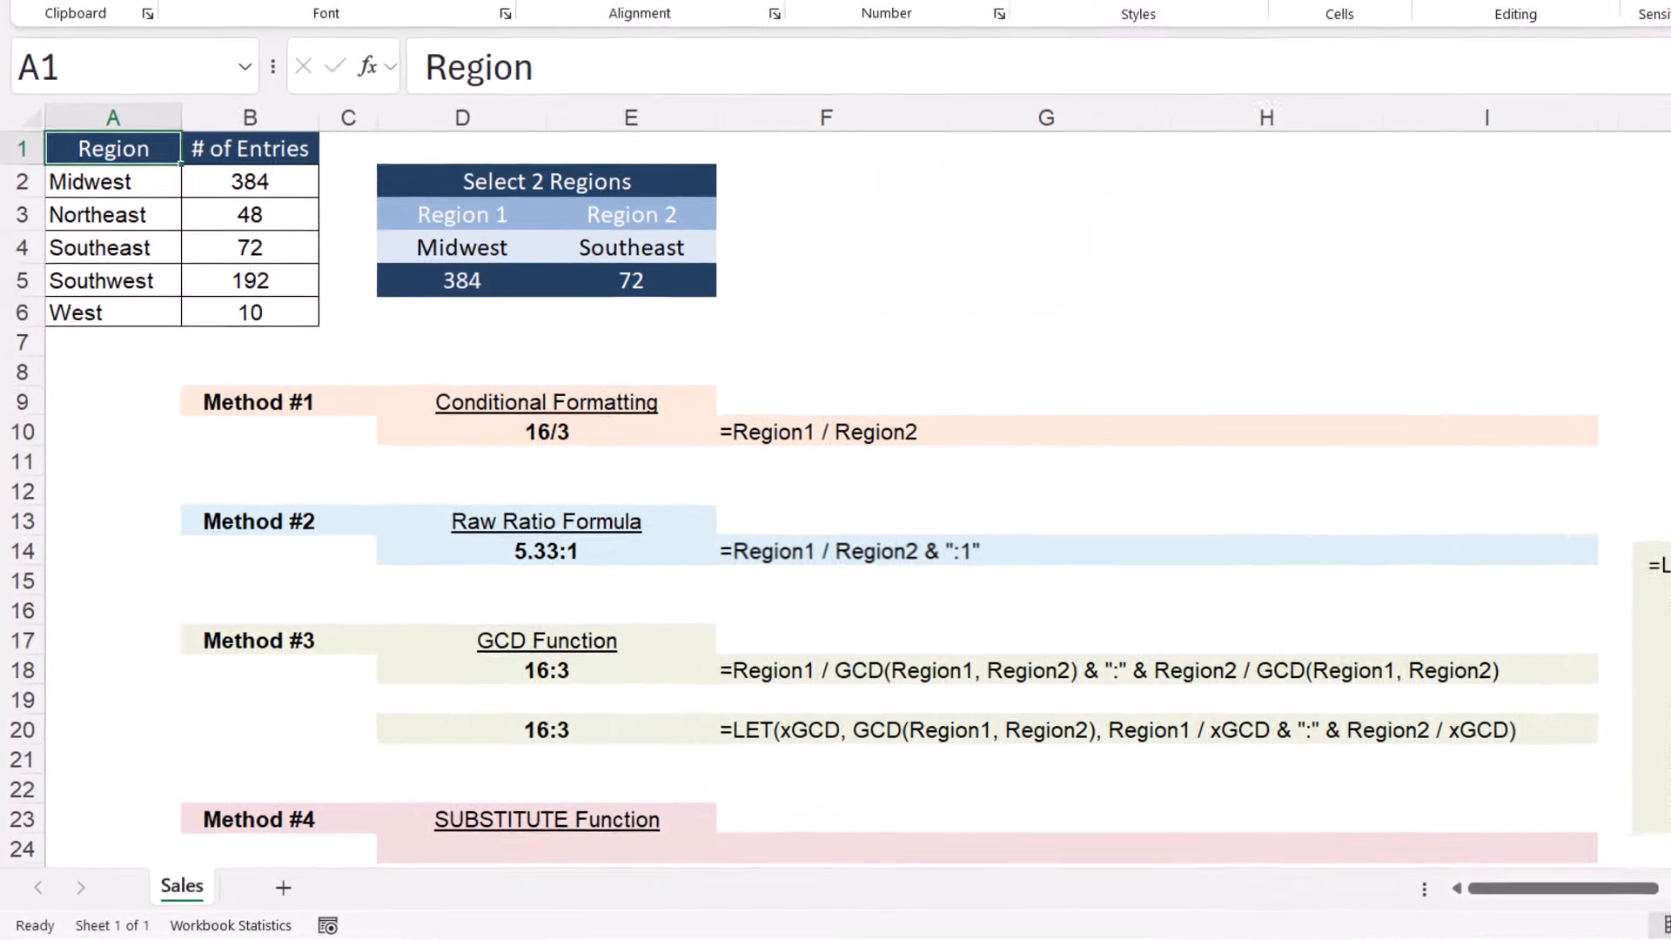
Enter the formula =Region1 / Region2 in D24 under Method #4, referencing cells D5 and E5
left_click(383, 865)
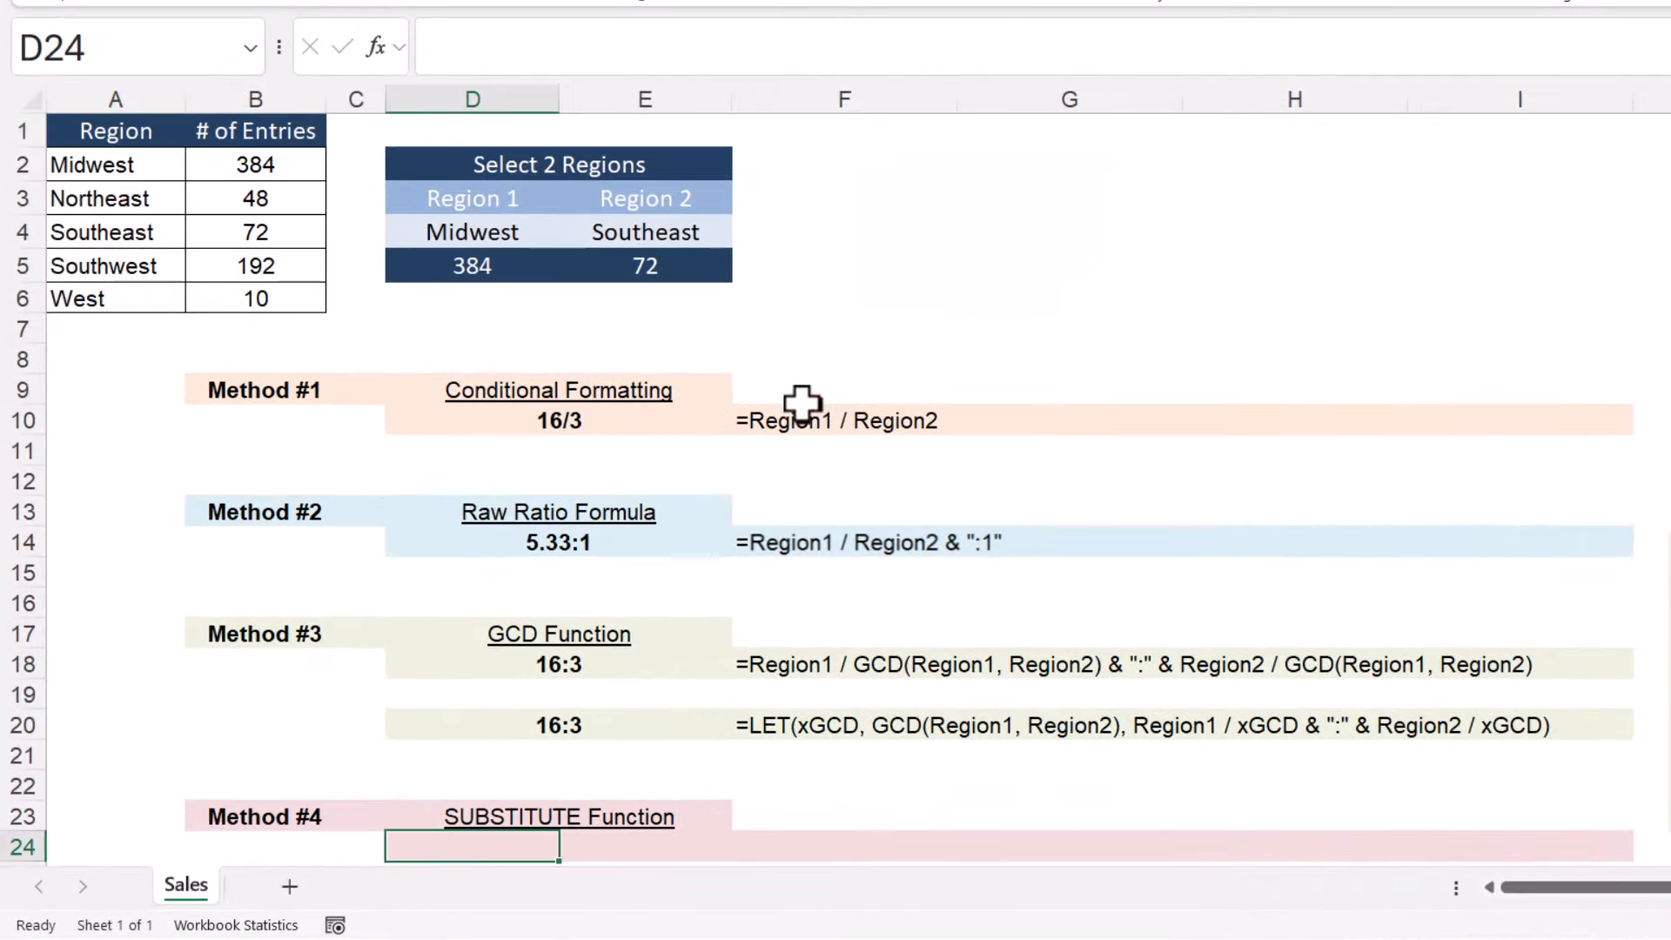
type("=")
left_click(429, 267)
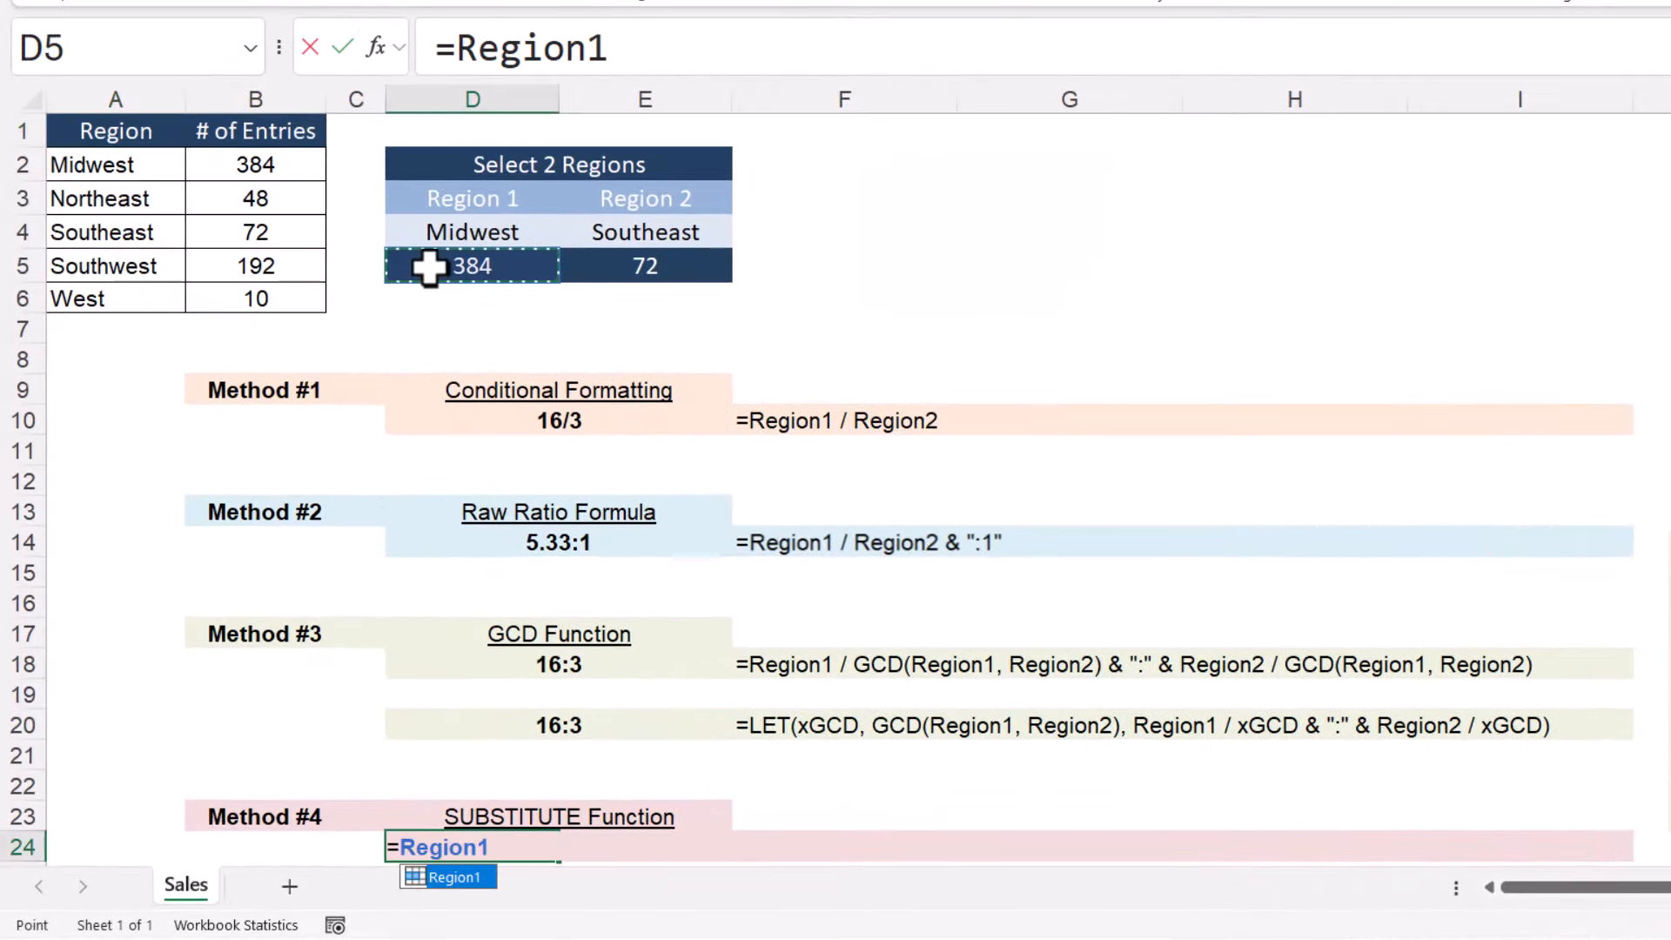
type("/")
left_click(585, 270)
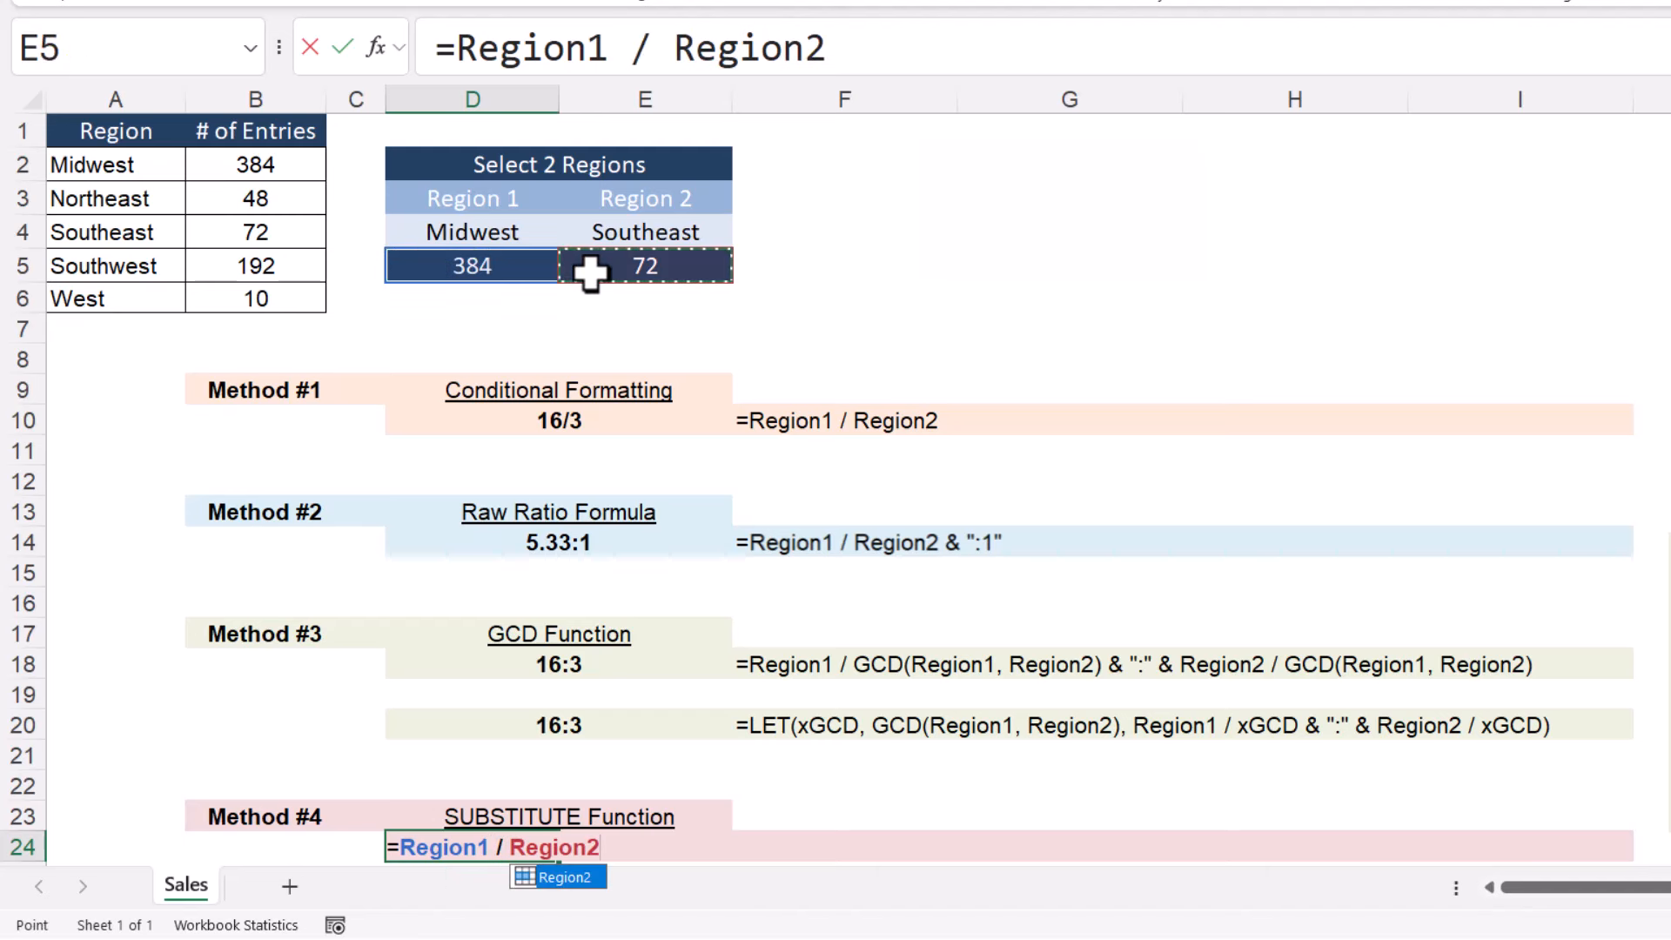
key("shift+Tab")
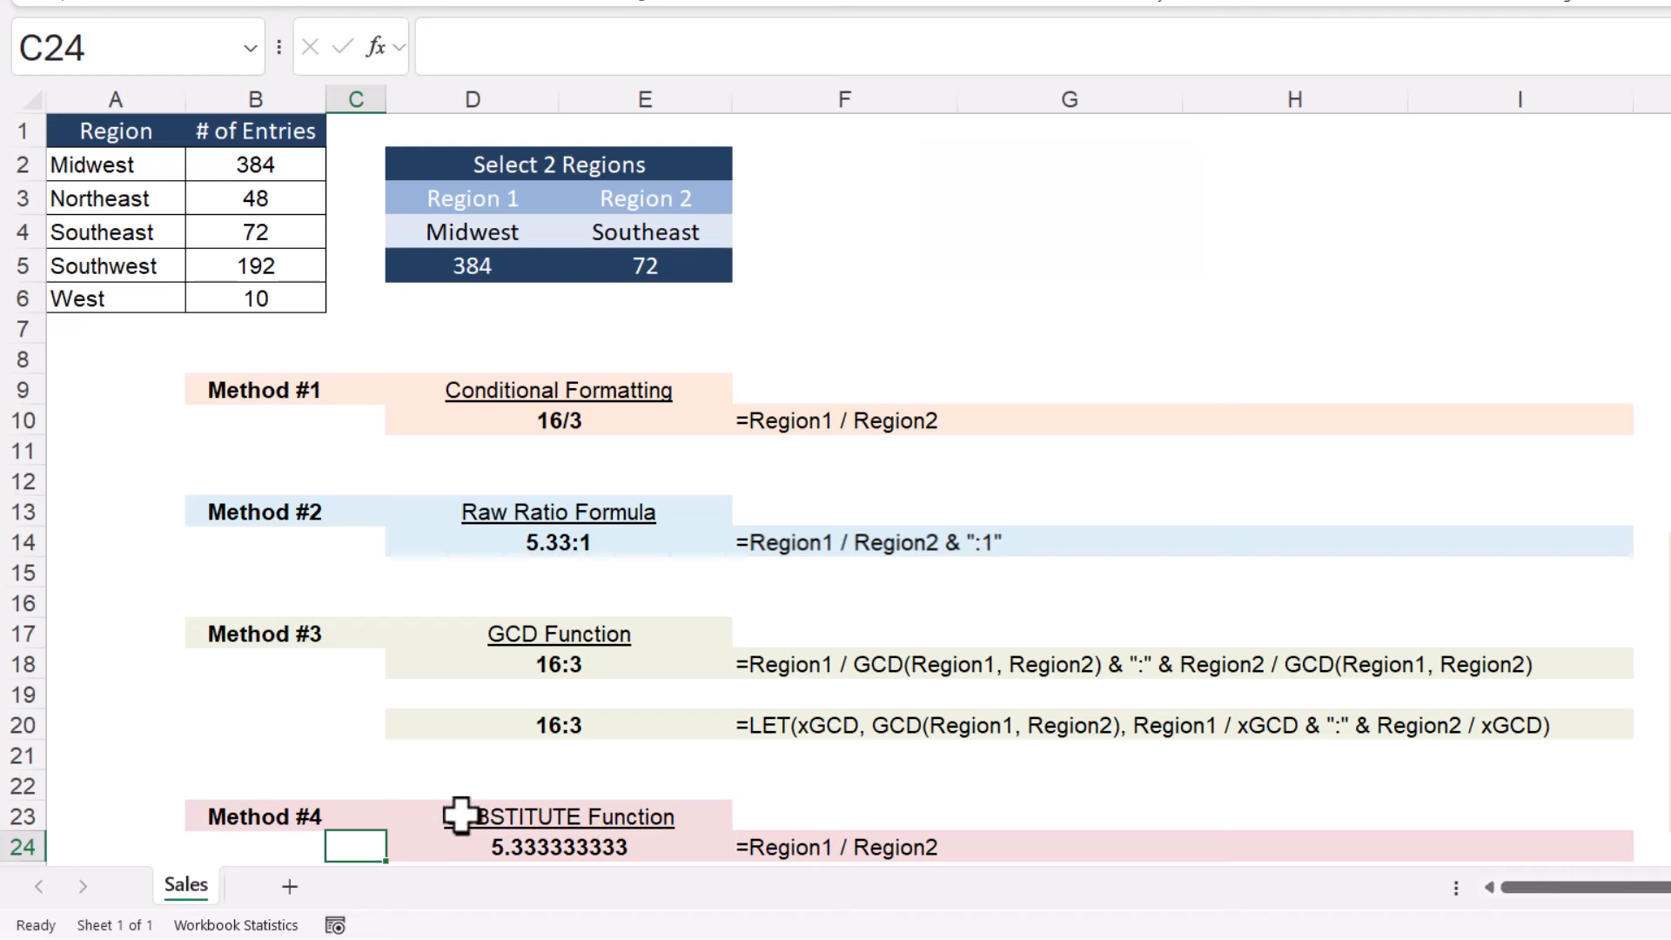
Wrap the D24 division in a TEXT function with the format "##/##", making it =TEXT(Region1 / Region2, "##/##")
left_click(452, 847)
key("F2")
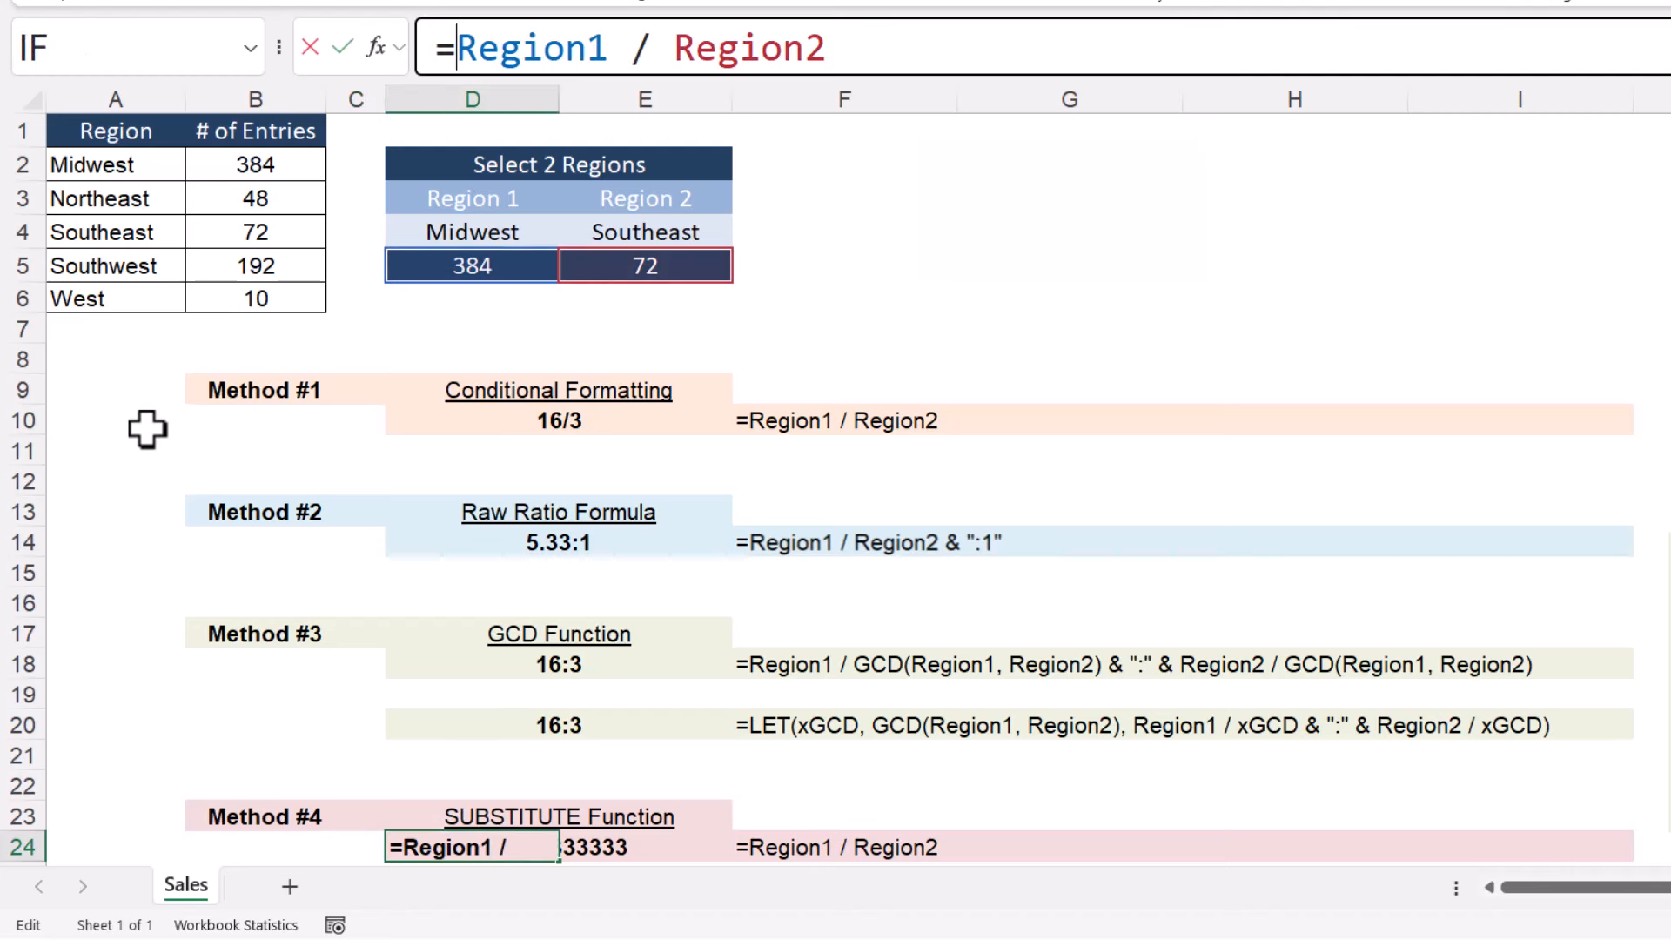
type("TEXT(")
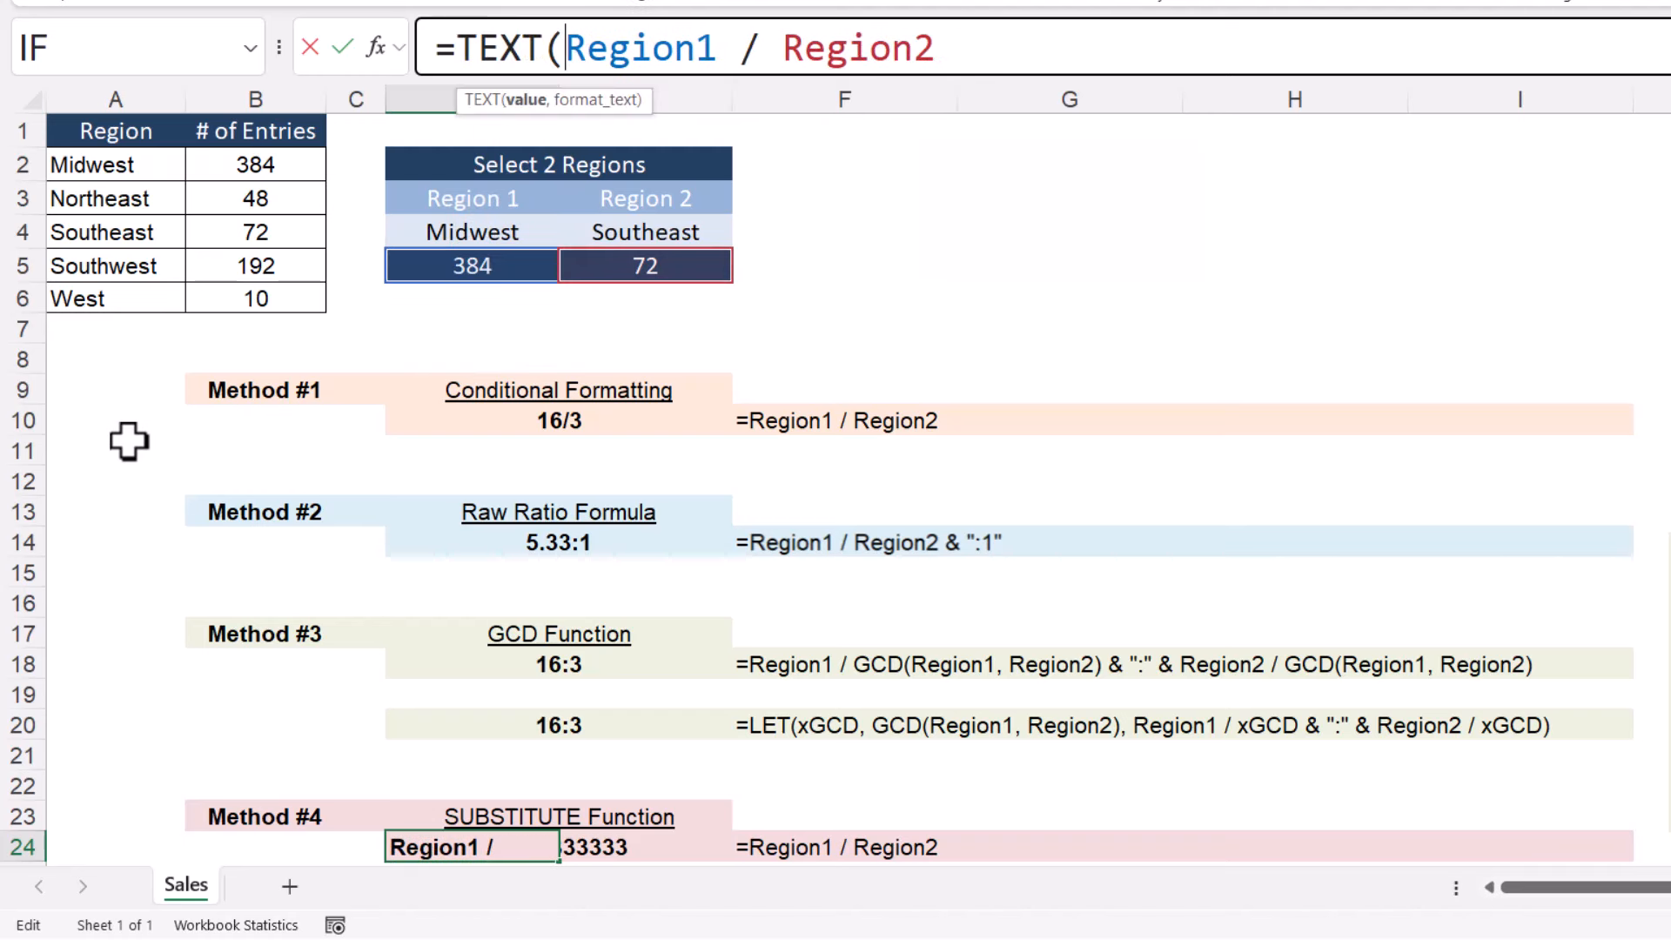
left_click(527, 101)
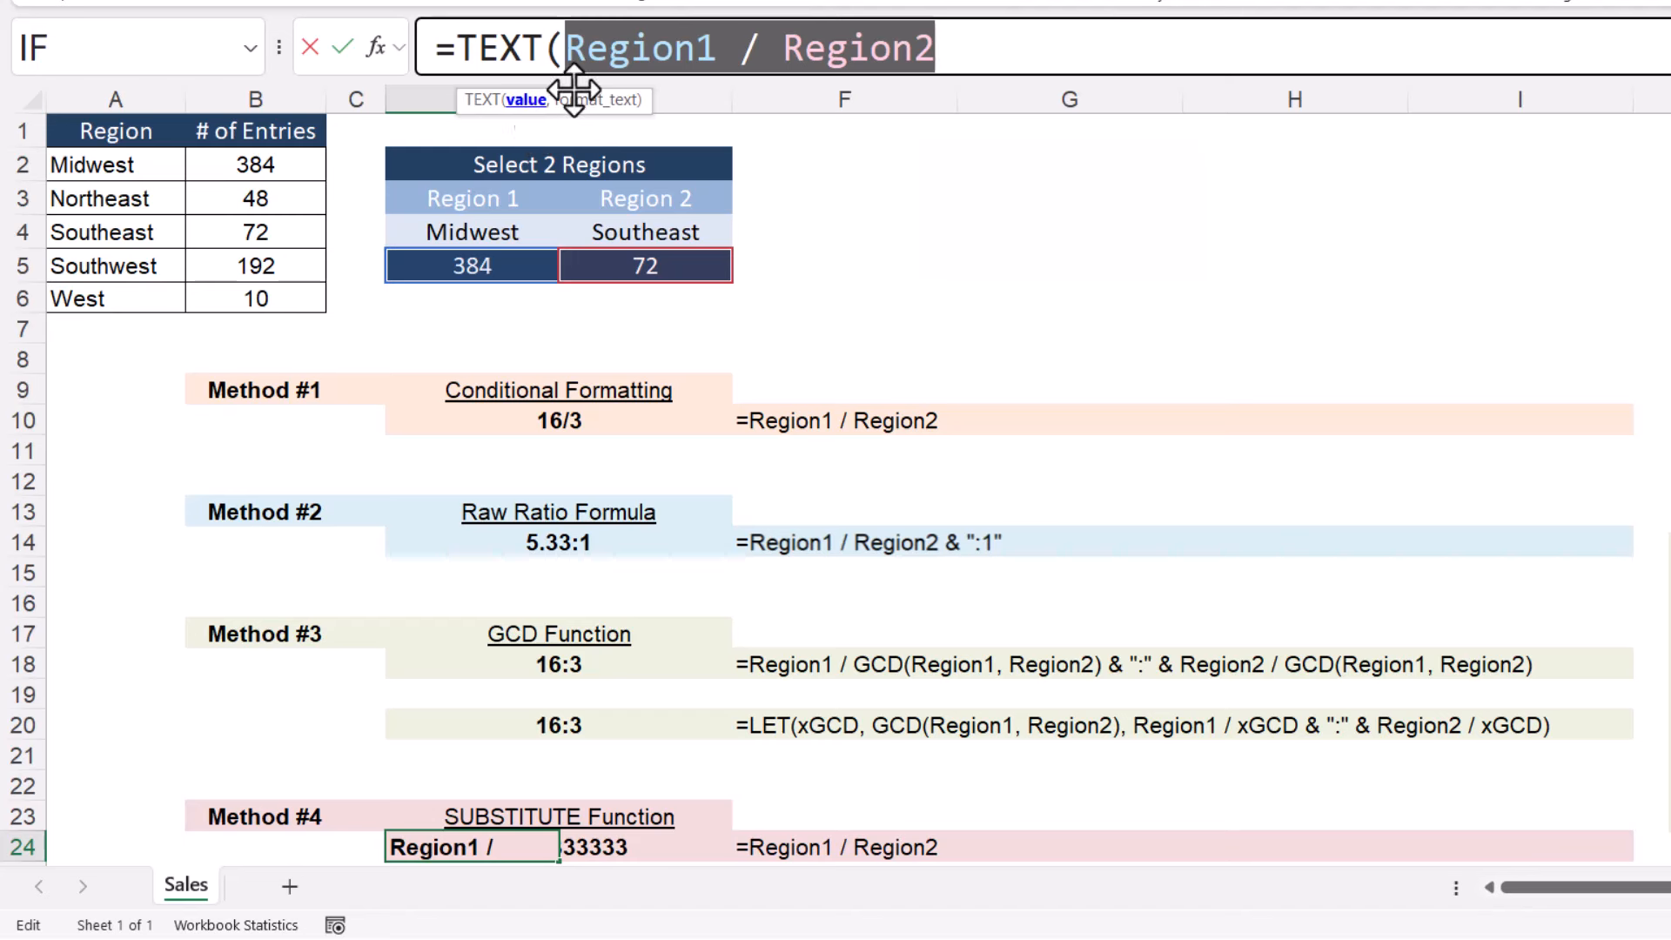
left_click(1365, 44)
type(", ")
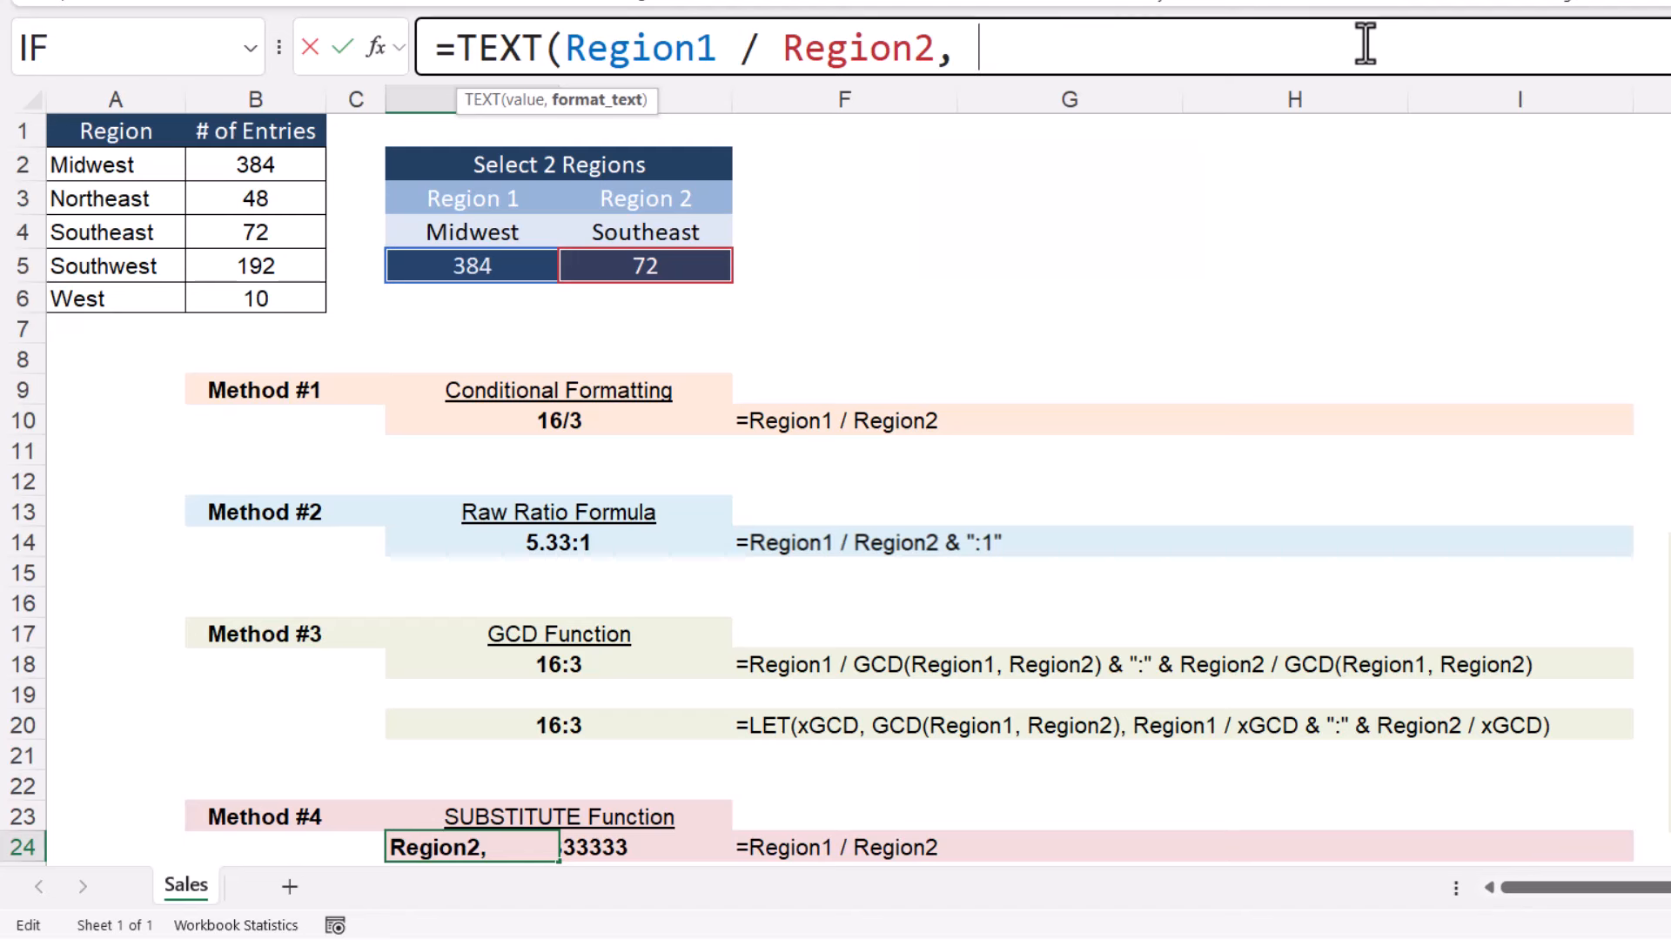
type("\"##")
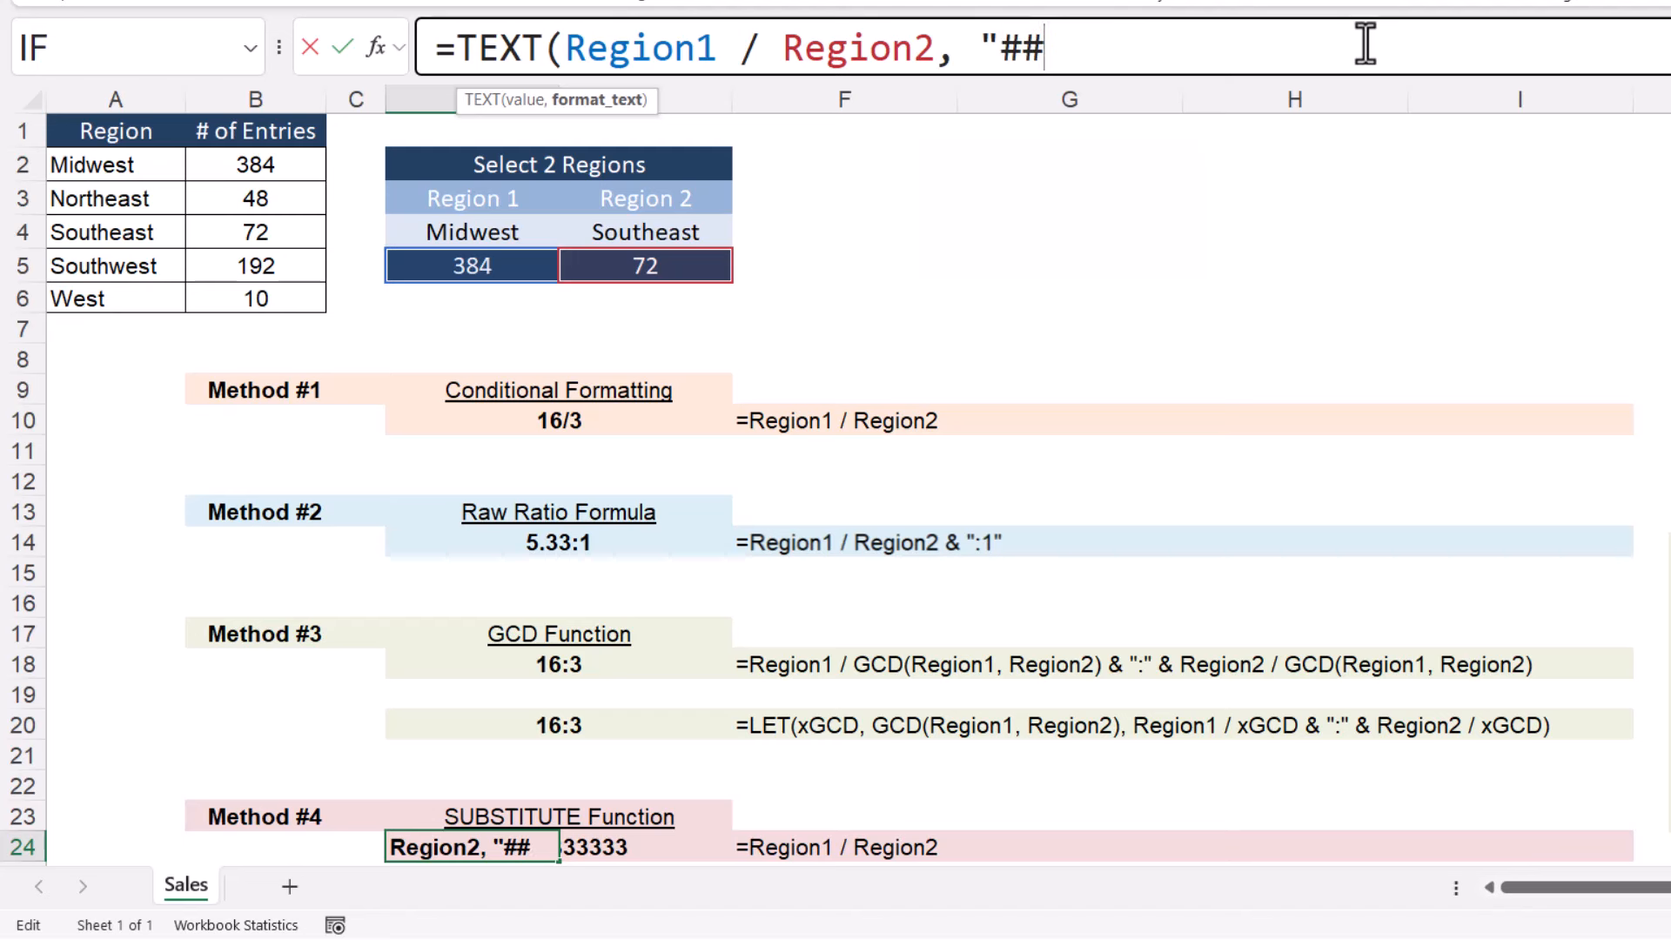
type("/##")
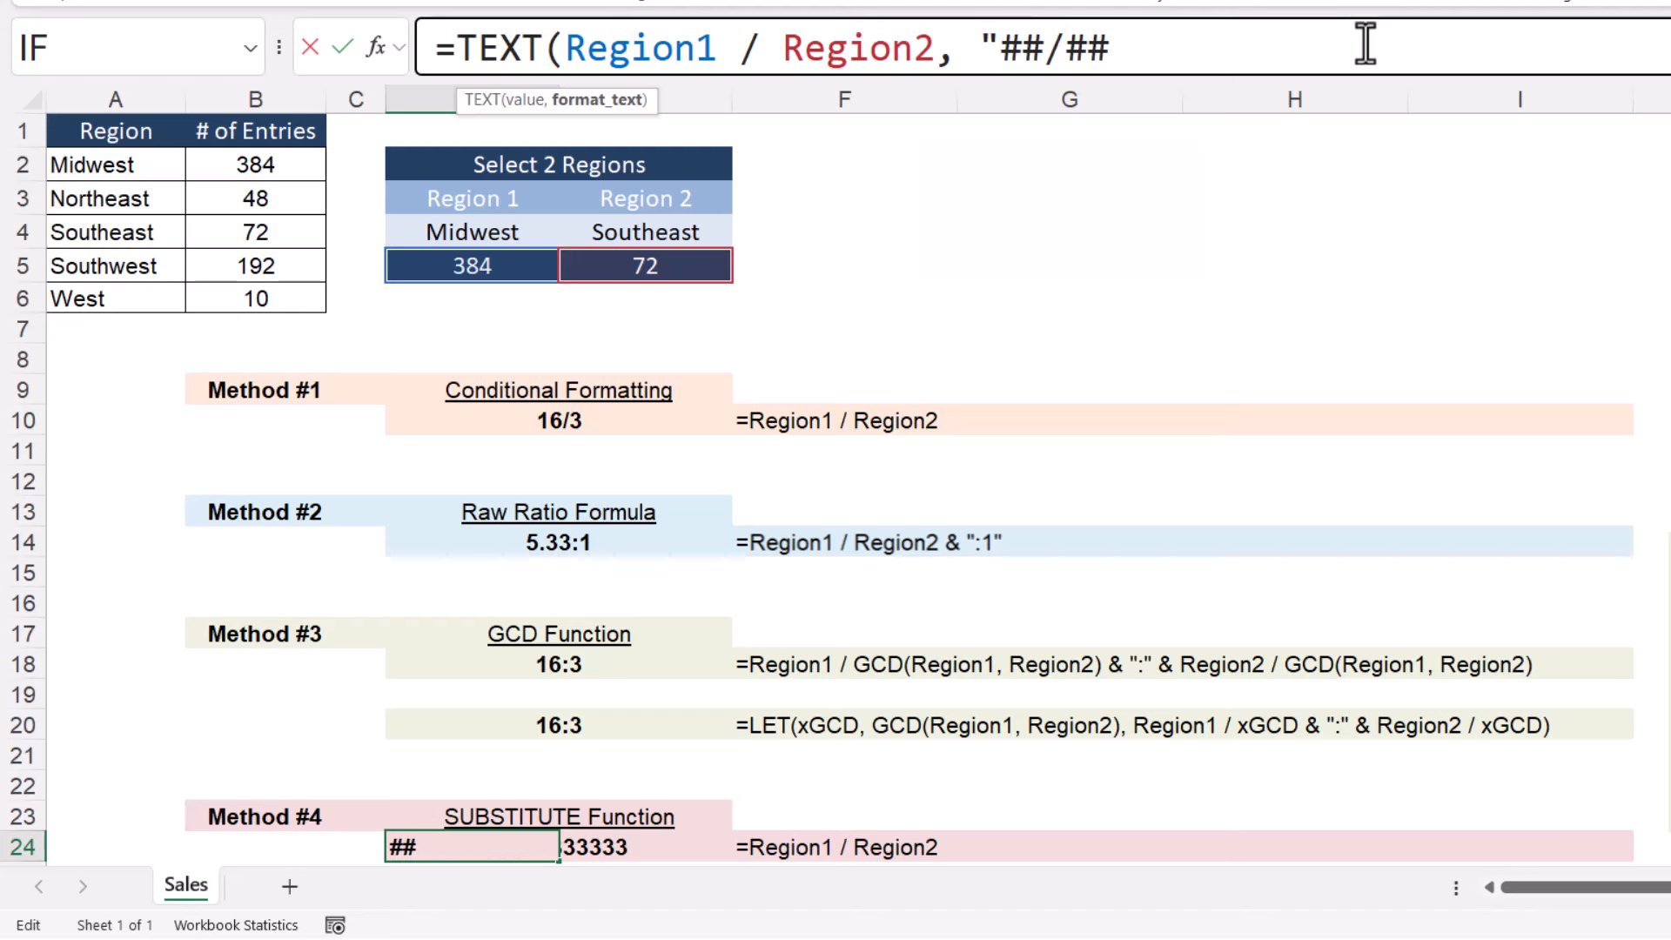
type("\")")
key("shift+Tab")
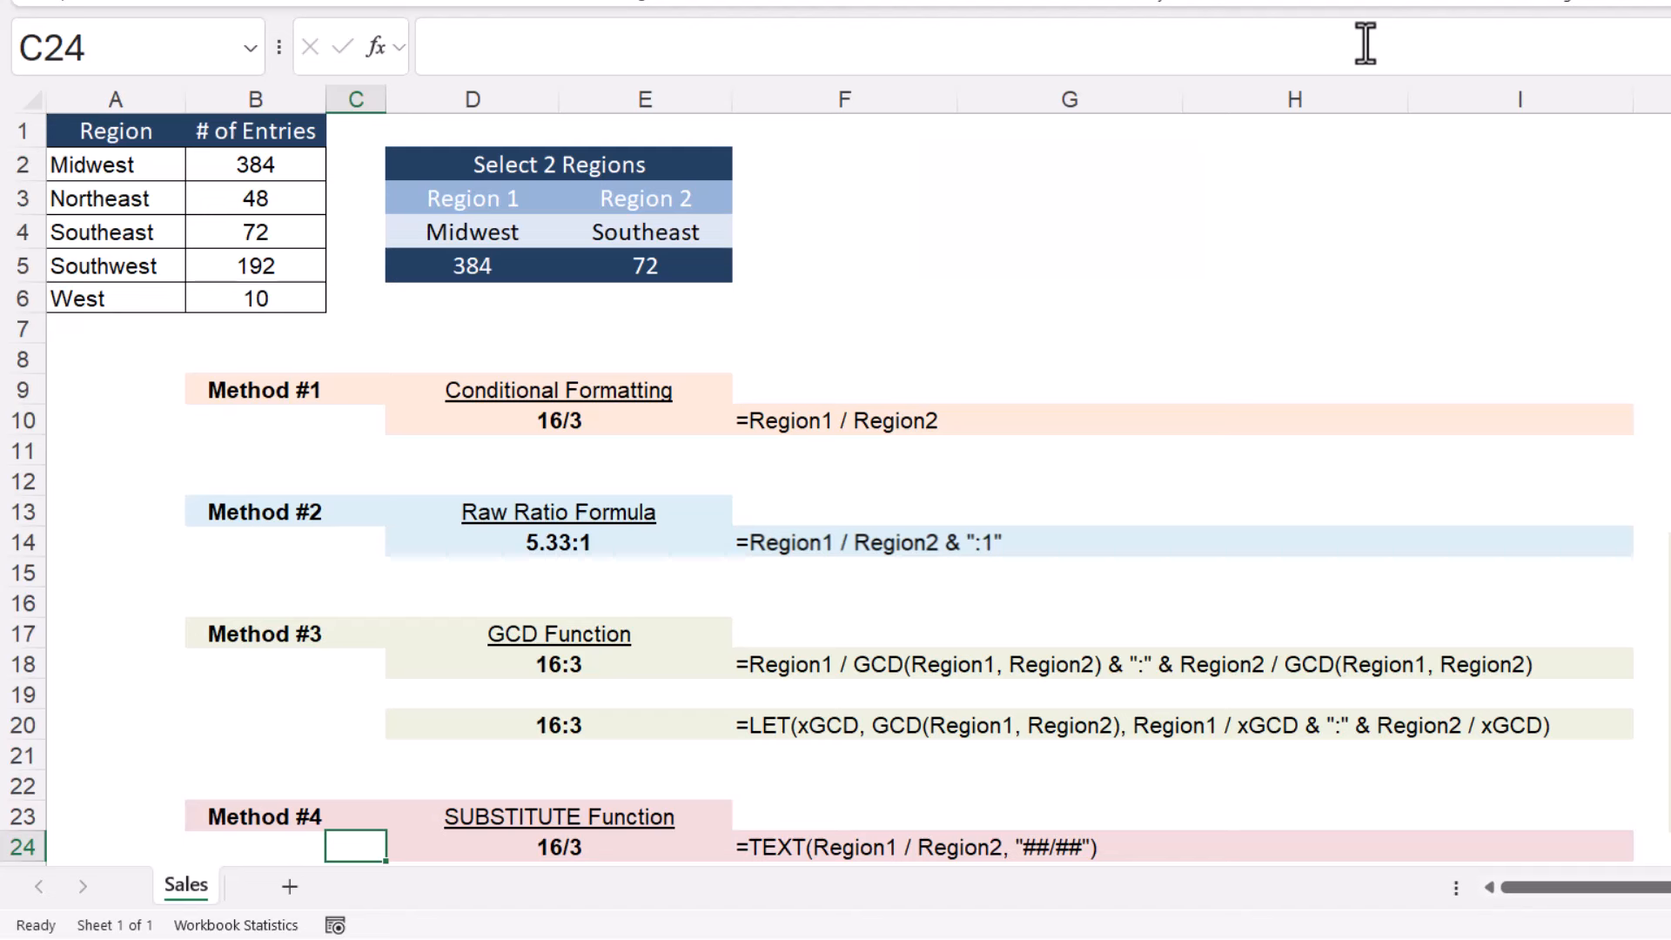
Wrap the D24 TEXT formula in SUBSTITUTE to replace "/" with ":", making it =SUBSTITUTE(TEXT(Region1 / Region2, "##/##"), "/", ":")
key("Right")
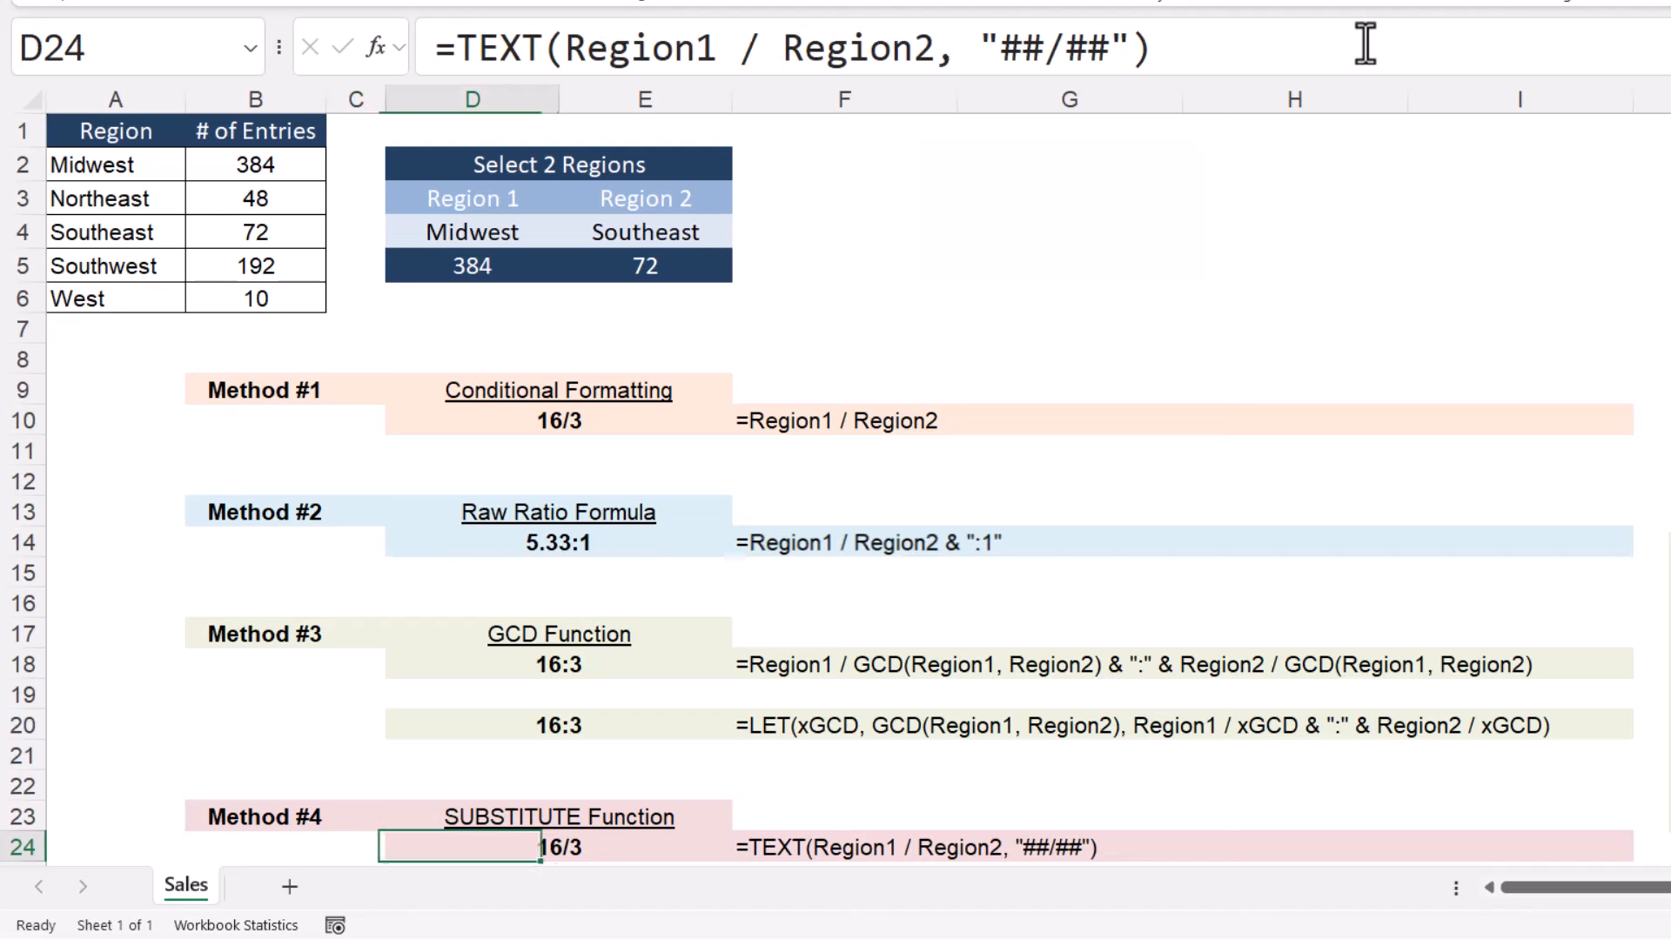
left_click(457, 48)
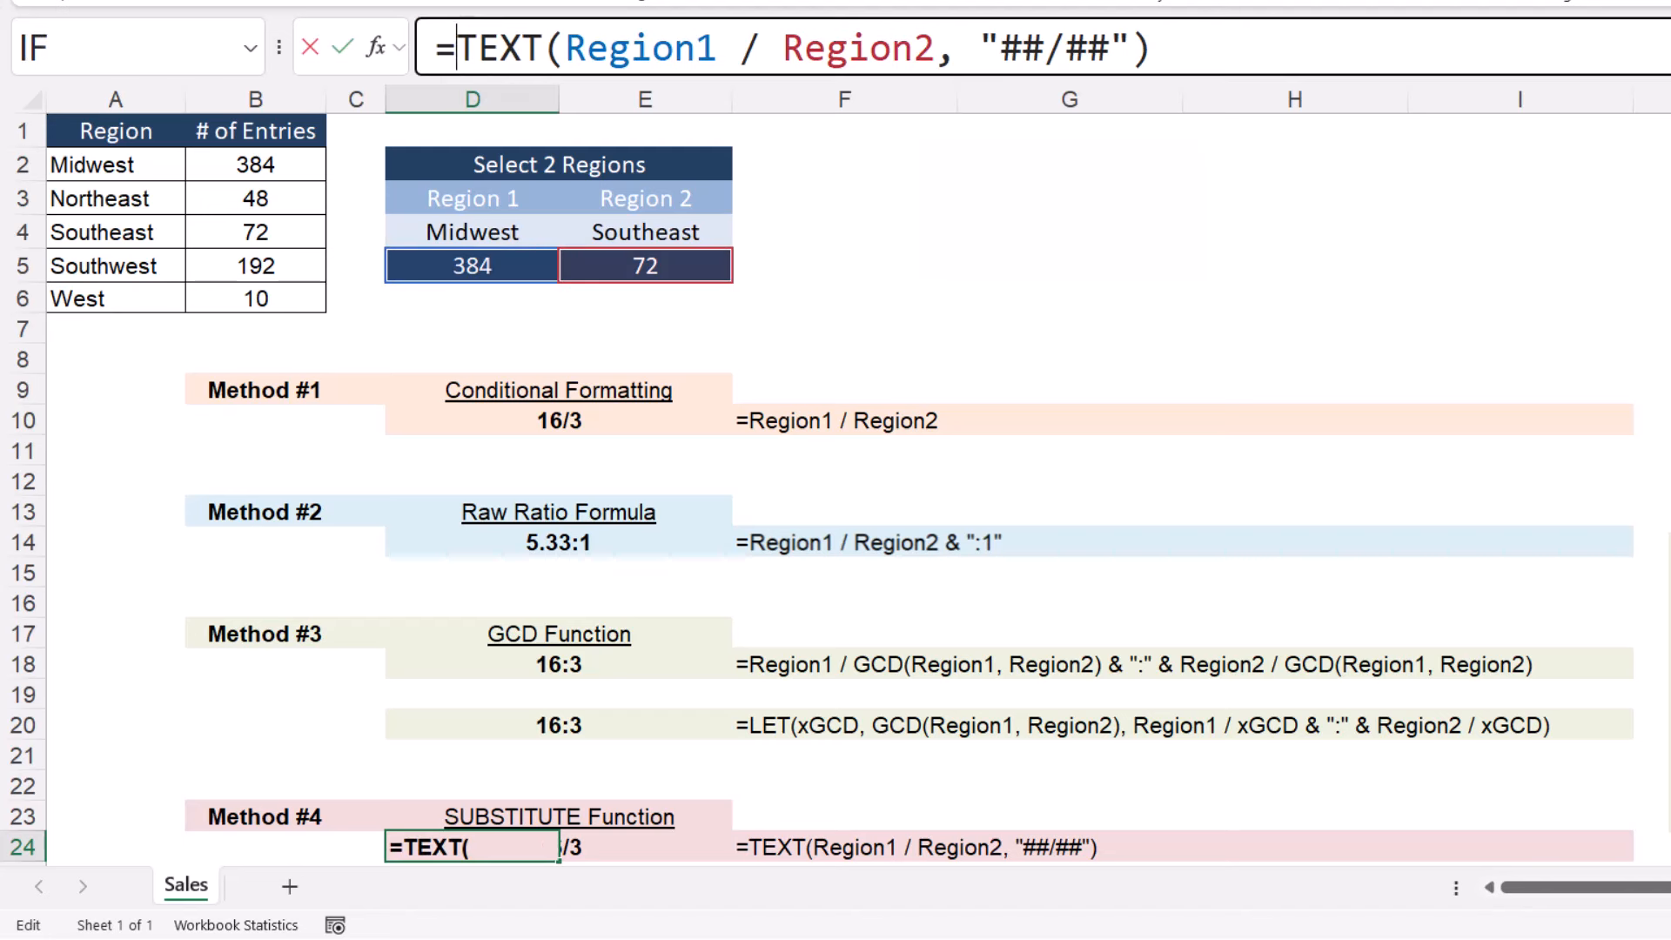
type("SUB")
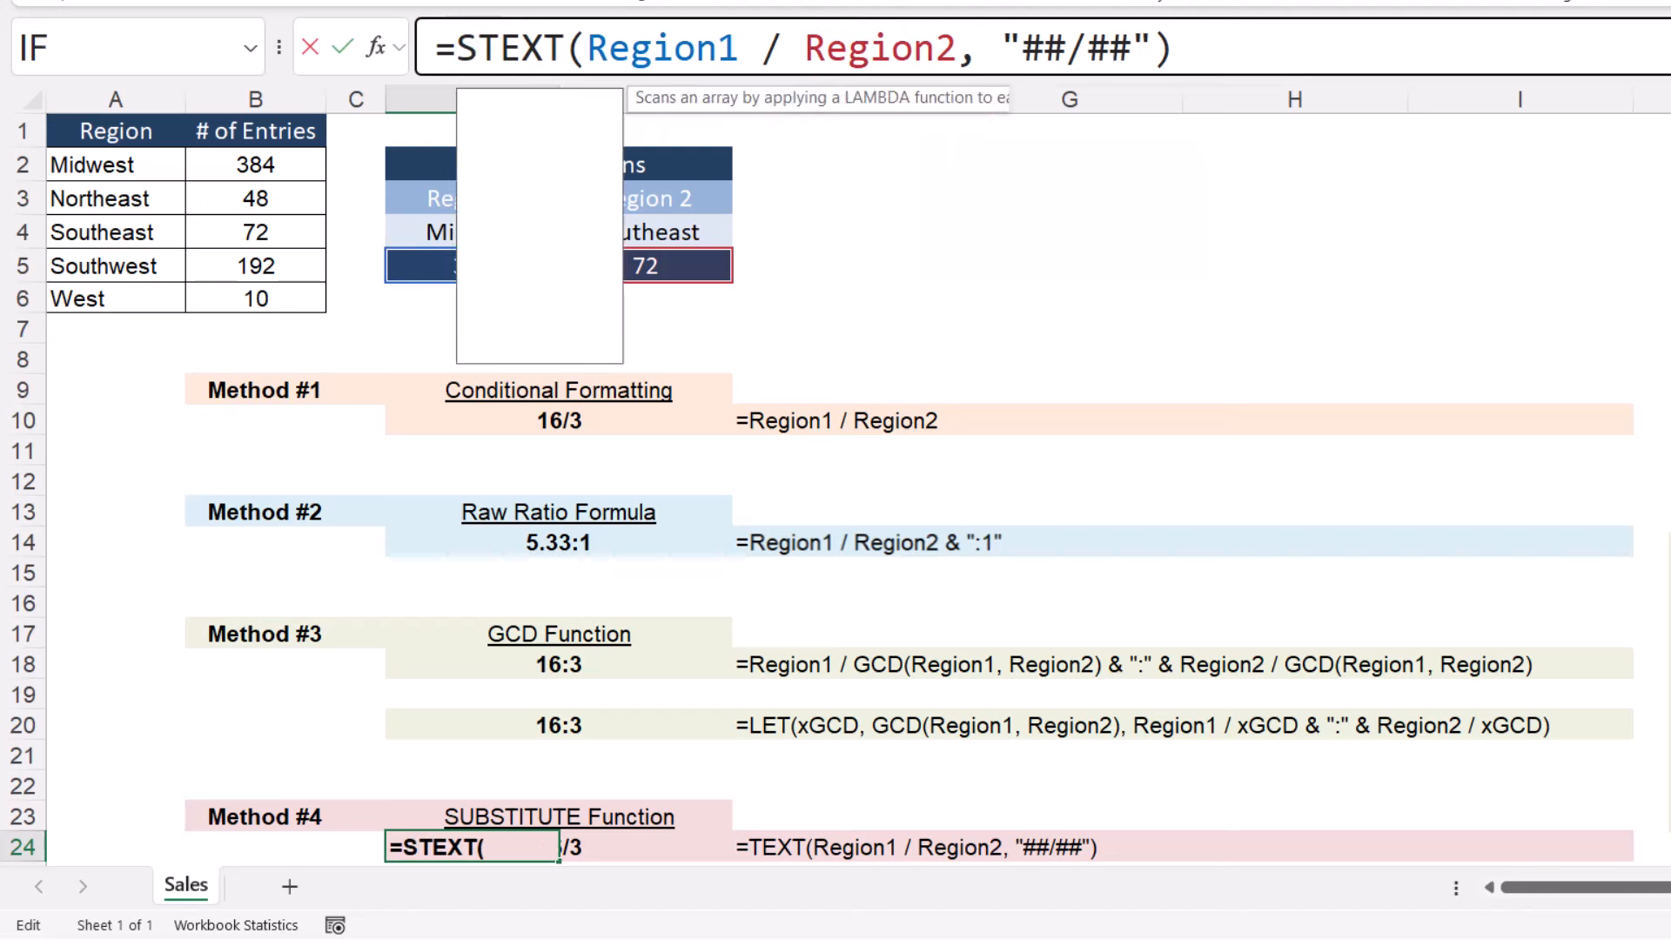
key("Tab")
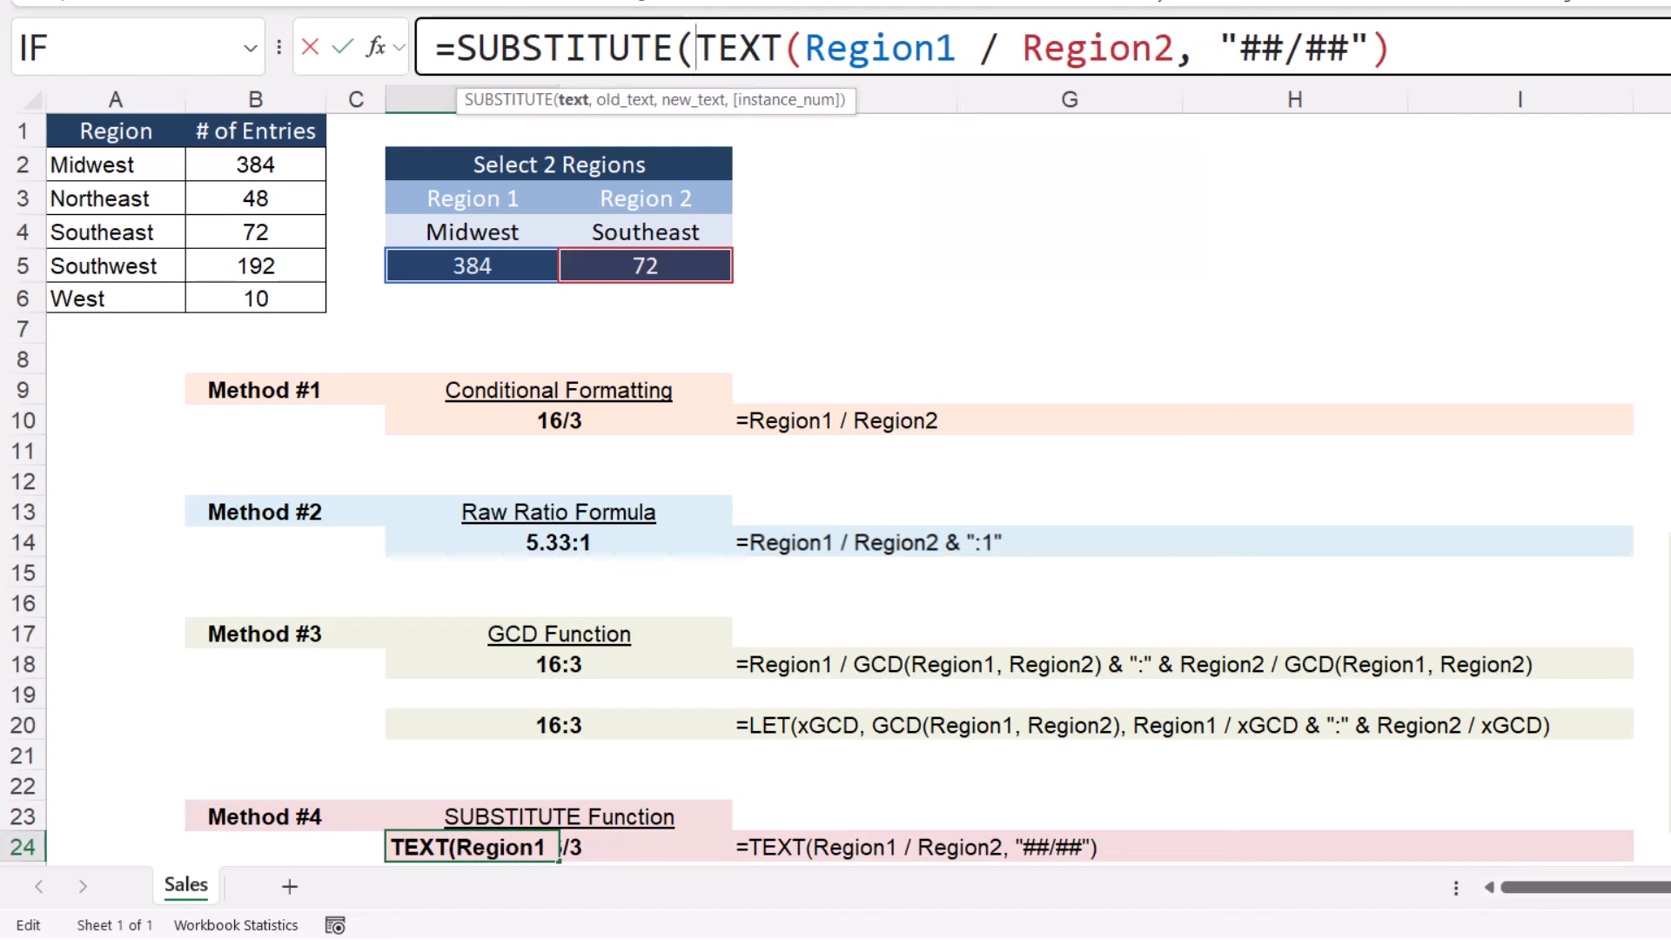
key("End")
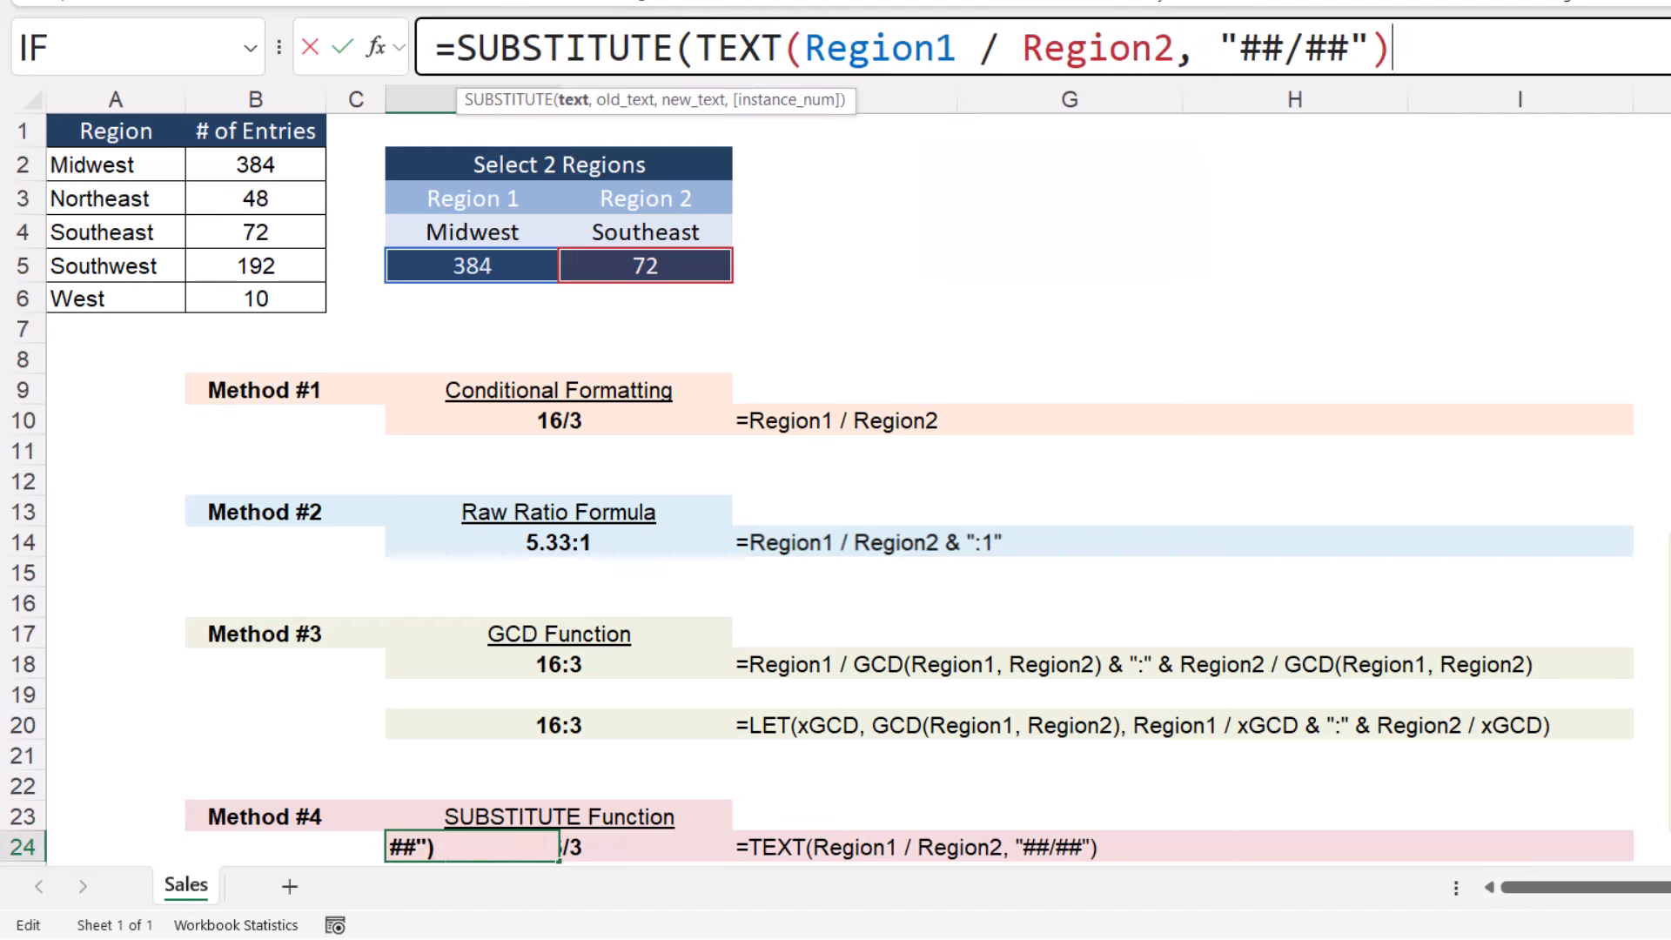
type(", ")
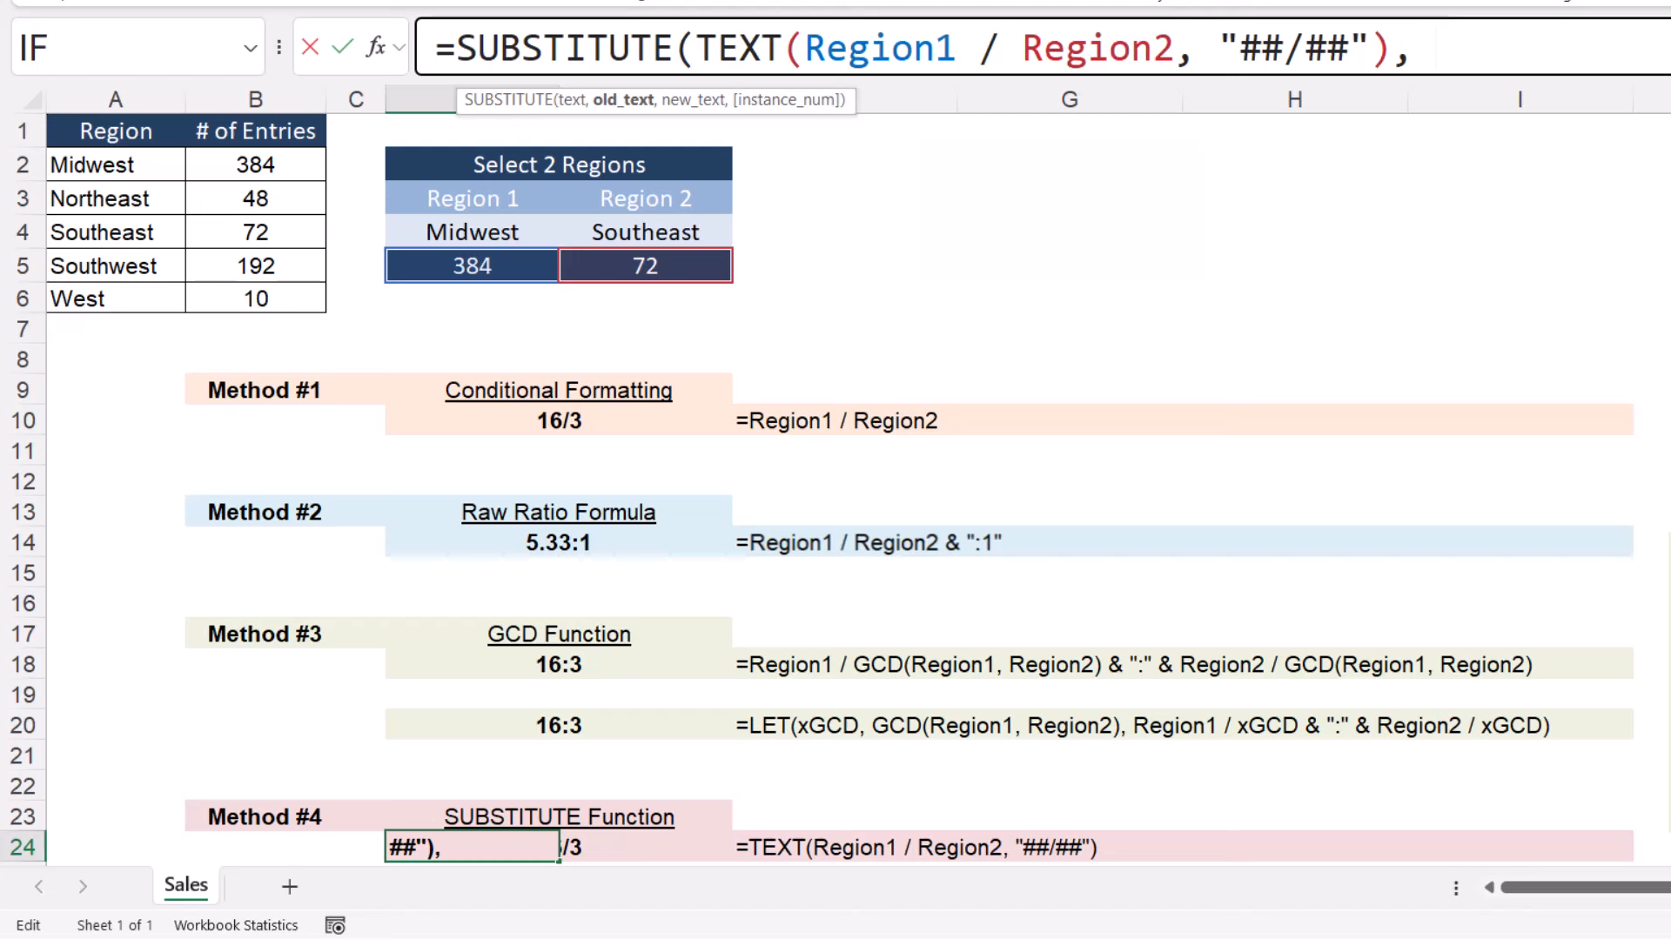
type("\"/\", ")
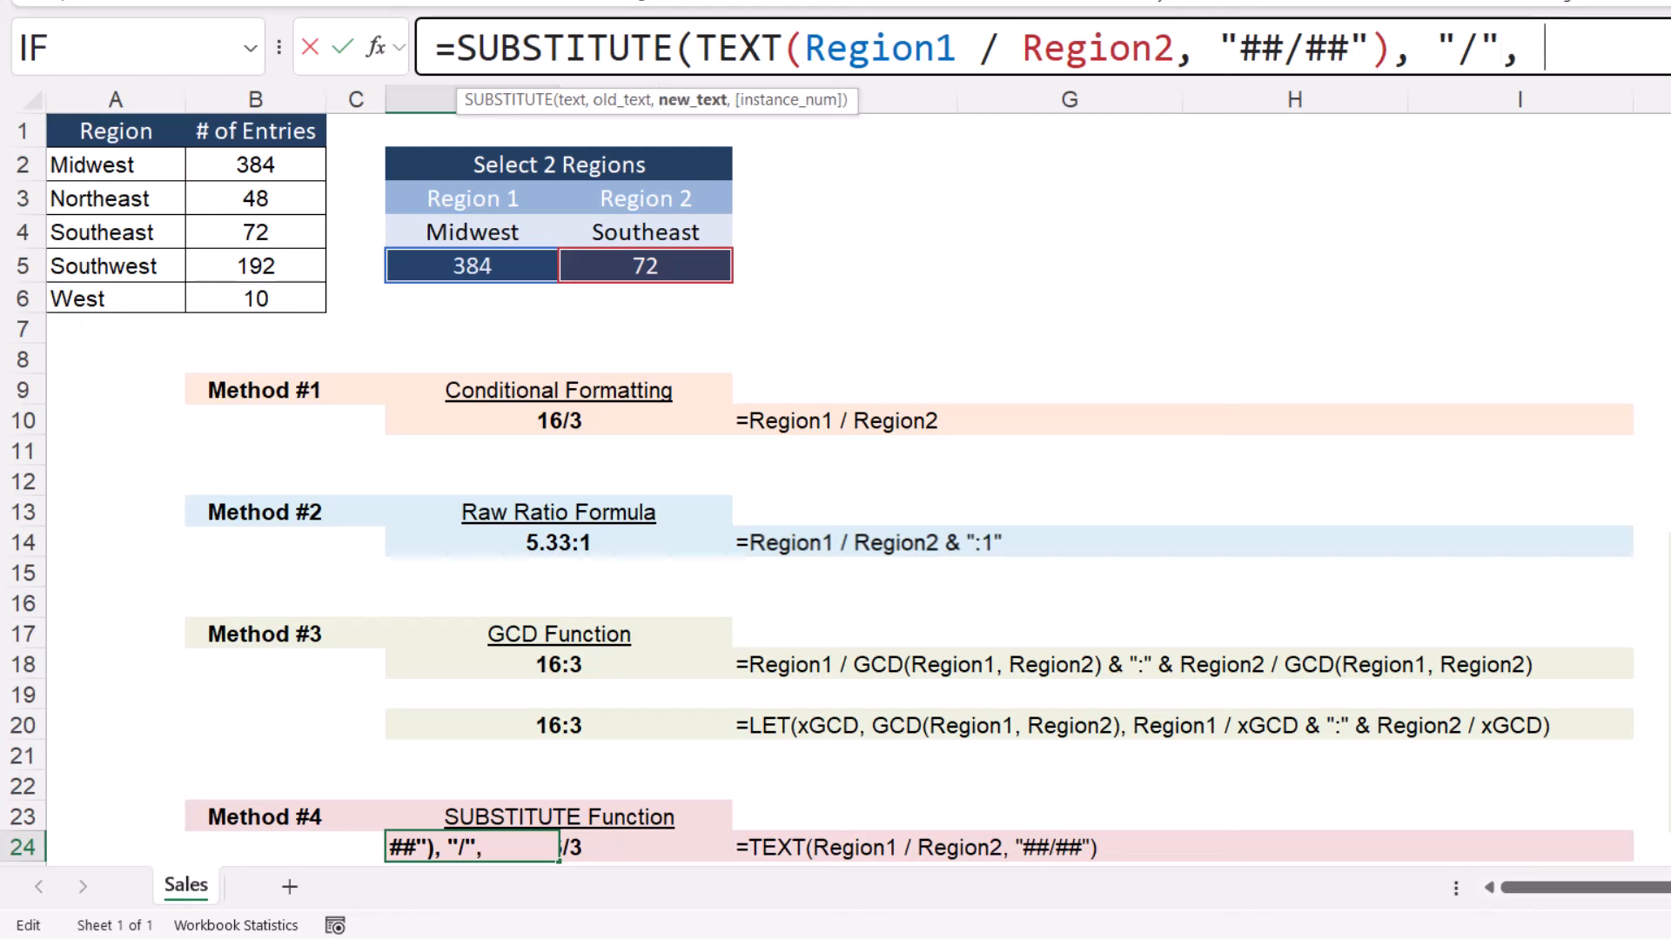
type("\":\")")
key("shift+Tab")
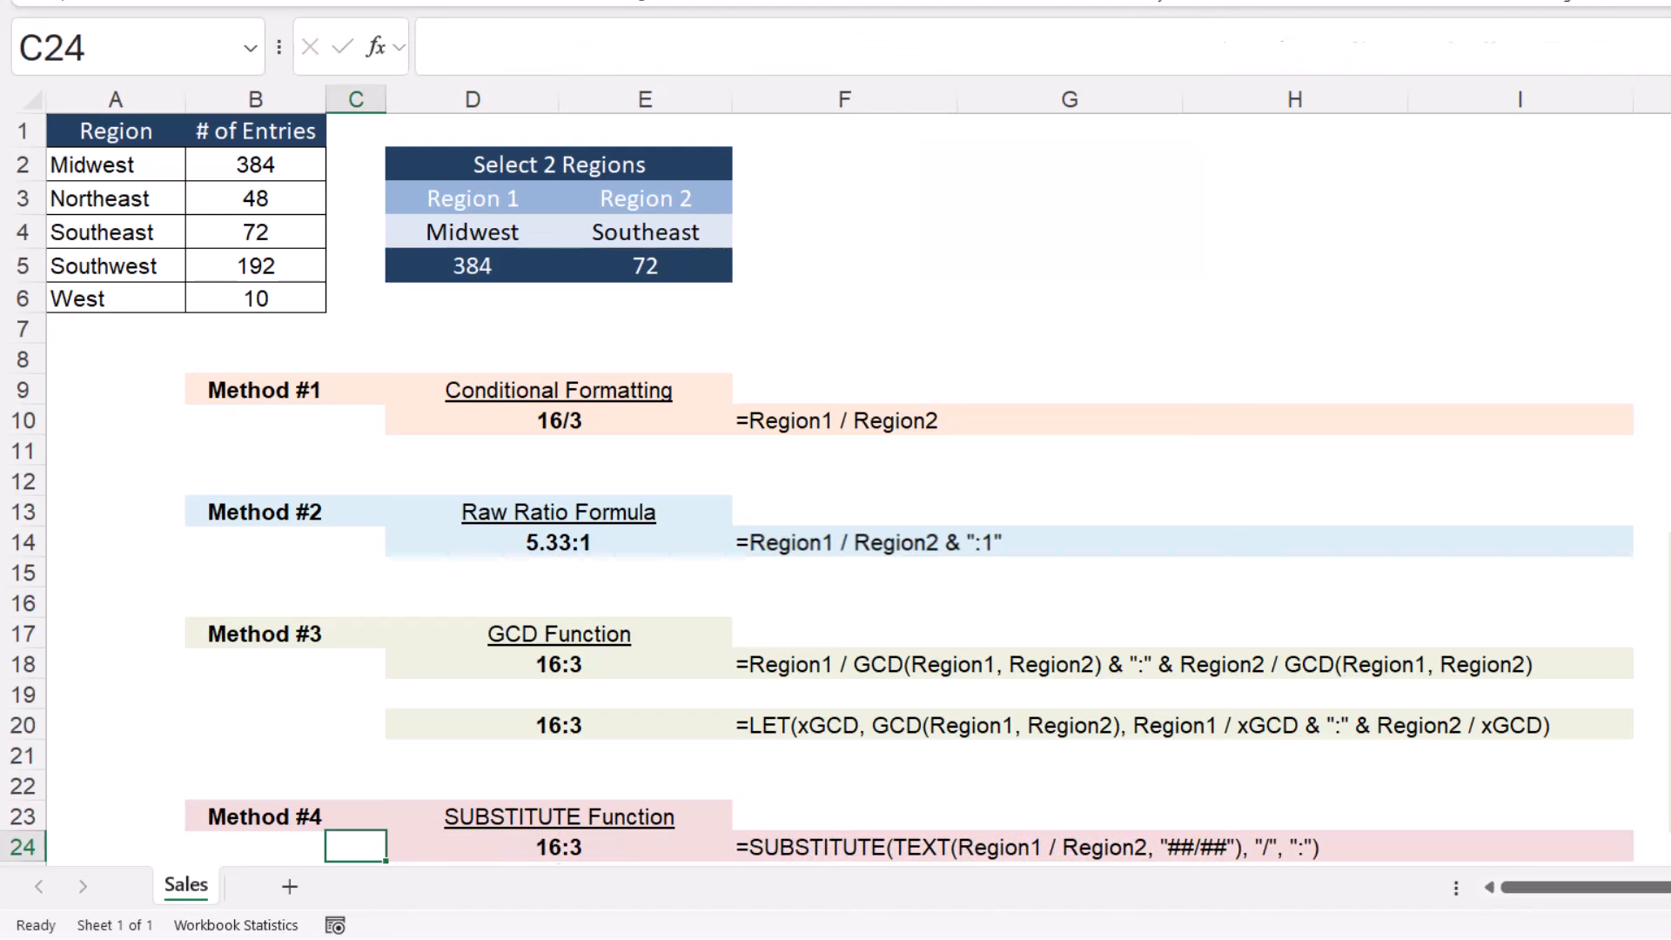